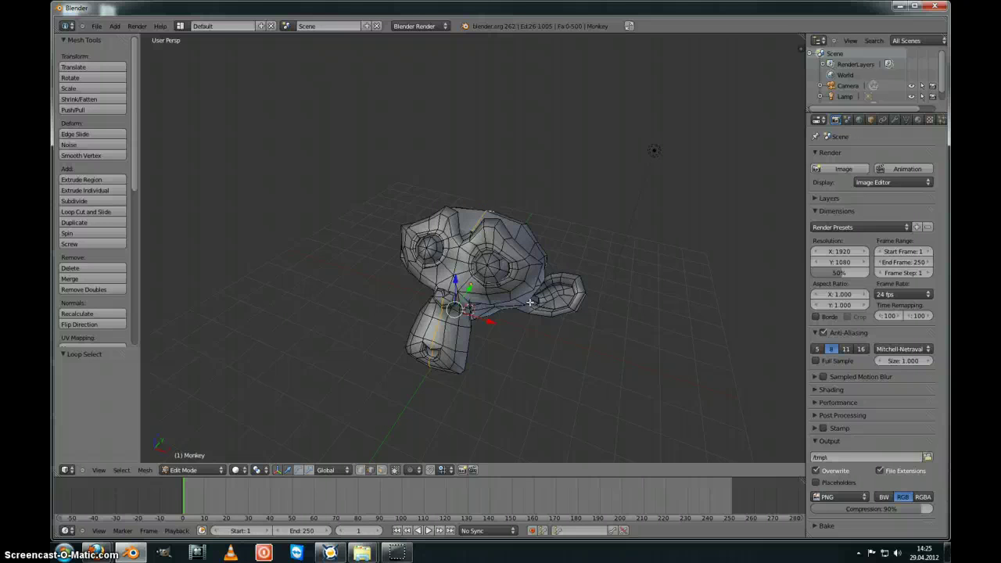
# Mark the selected edge loop through the middle of the monkey's head as a seam
pyautogui.moveTo(530, 299); pyautogui.dragTo(458, 282, button='middle')
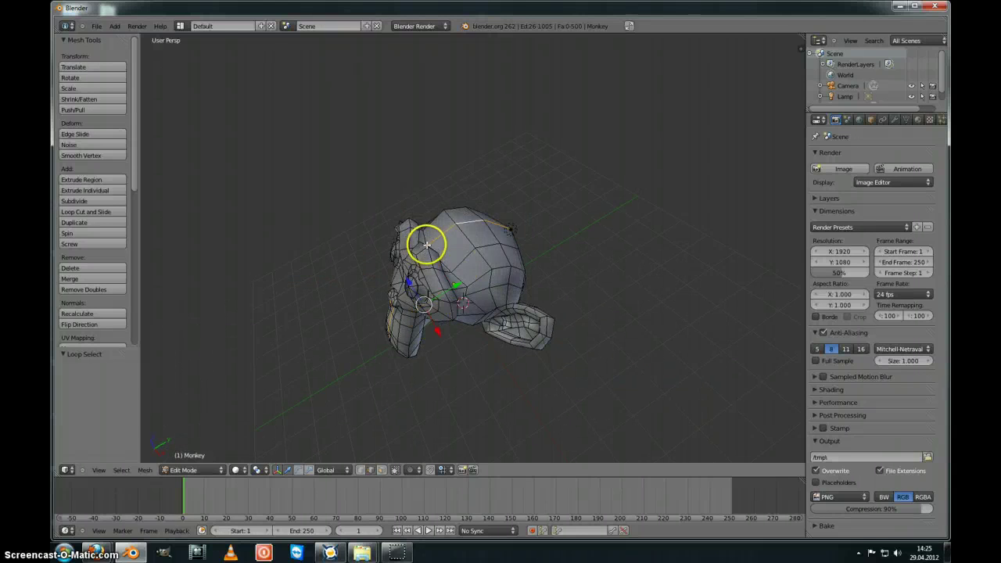
pyautogui.hotkey('ctrl', 'e')
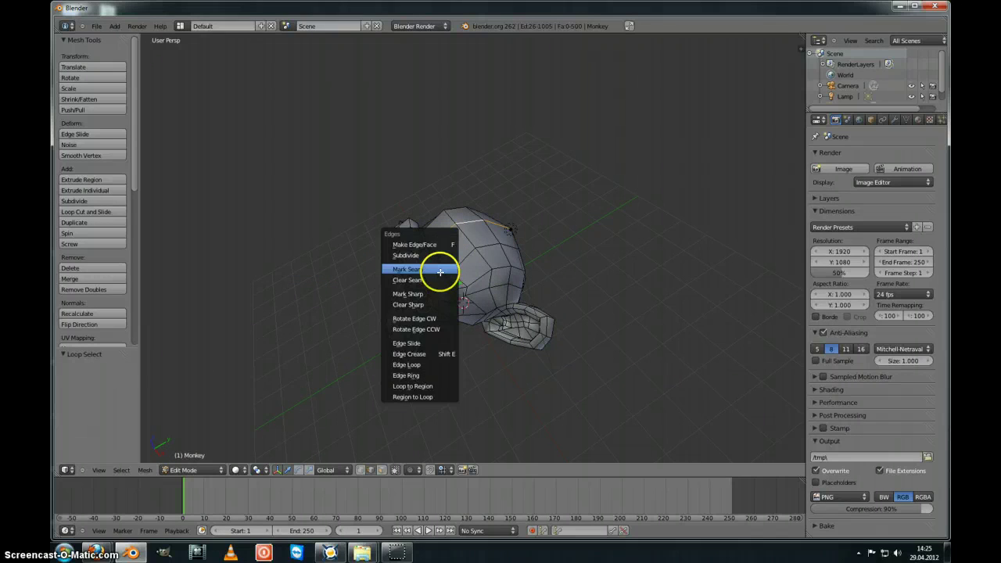
pyautogui.click(440, 270)
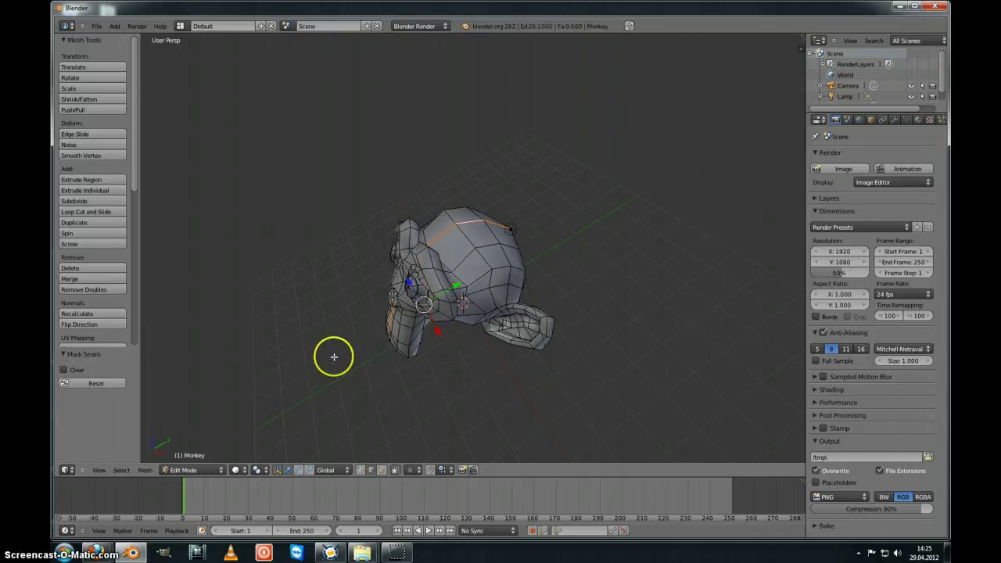
# Split the 3D view in two and change one half to the UV/Image Editor
pyautogui.moveTo(67, 469); pyautogui.dragTo(369, 461)
pyautogui.click(69, 470)
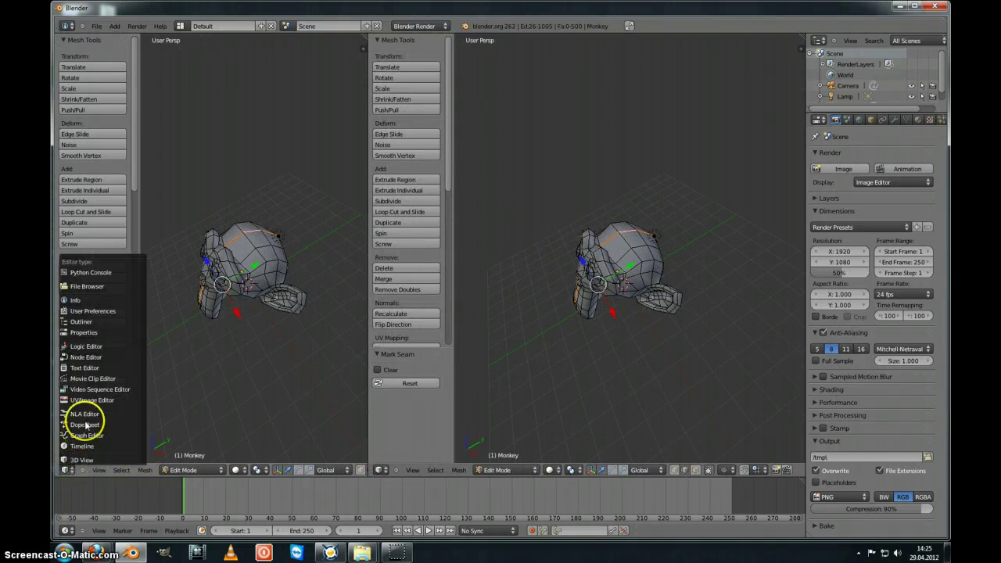
pyautogui.click(85, 400)
# Select the whole monkey mesh, unwrap it and inspect the face area of the UV layout
pyautogui.press('a')
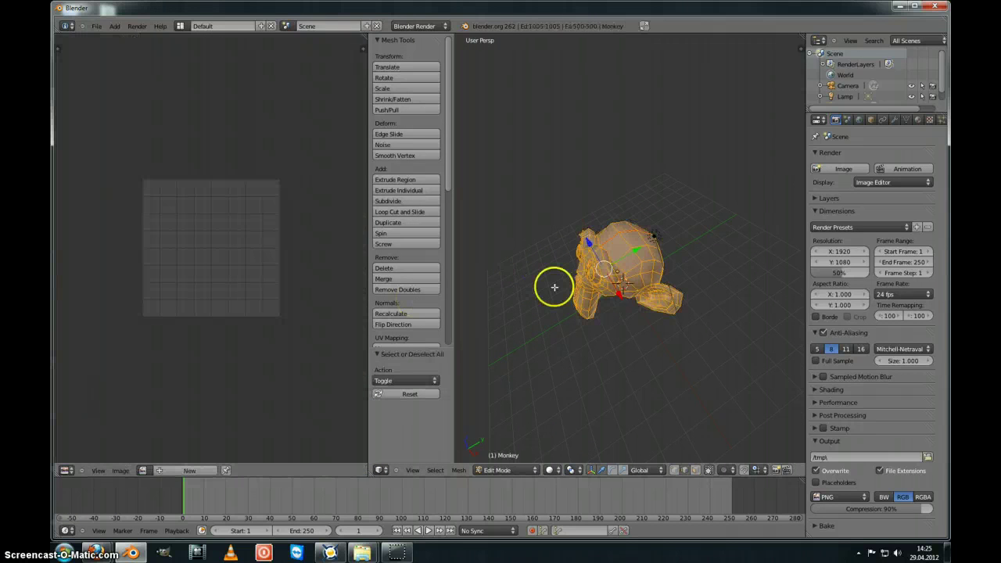
pyautogui.press('u')
pyautogui.click(550, 285)
pyautogui.press('a')
pyautogui.scroll(3, 222, 289)
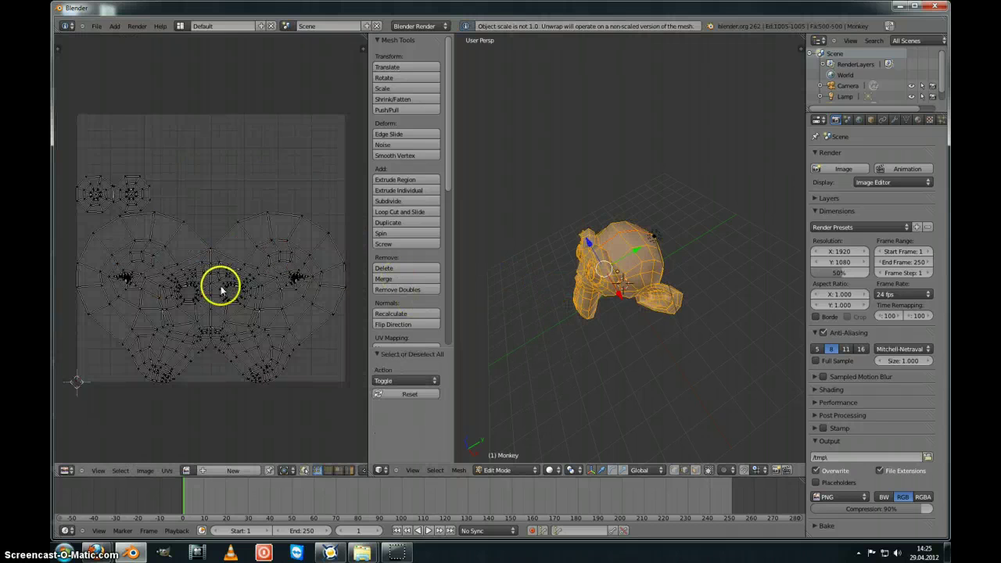
pyautogui.scroll(3, 221, 289)
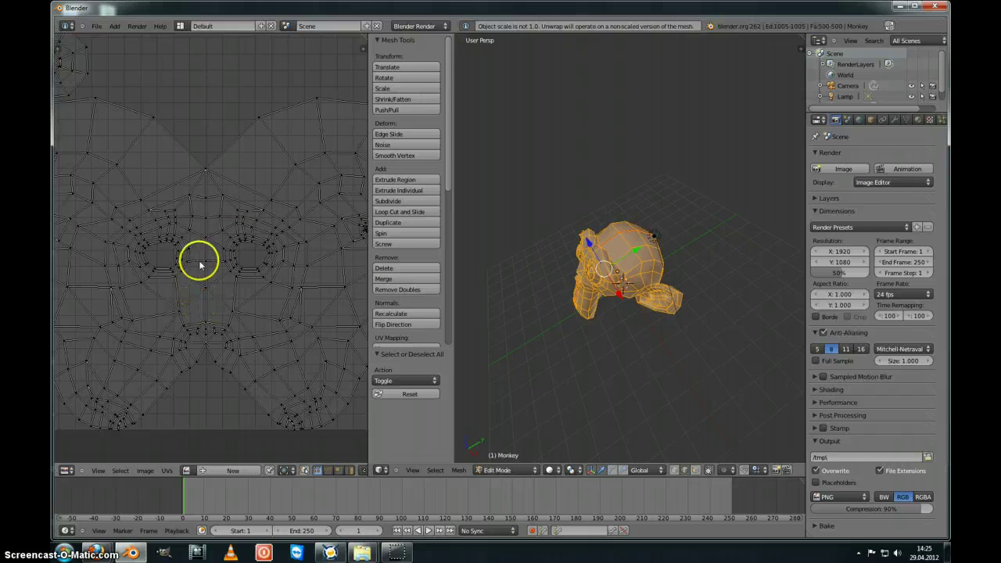
# Clear all seams from the monkey mesh and deselect everything
pyautogui.moveTo(599, 359); pyautogui.dragTo(612, 339, button='middle')
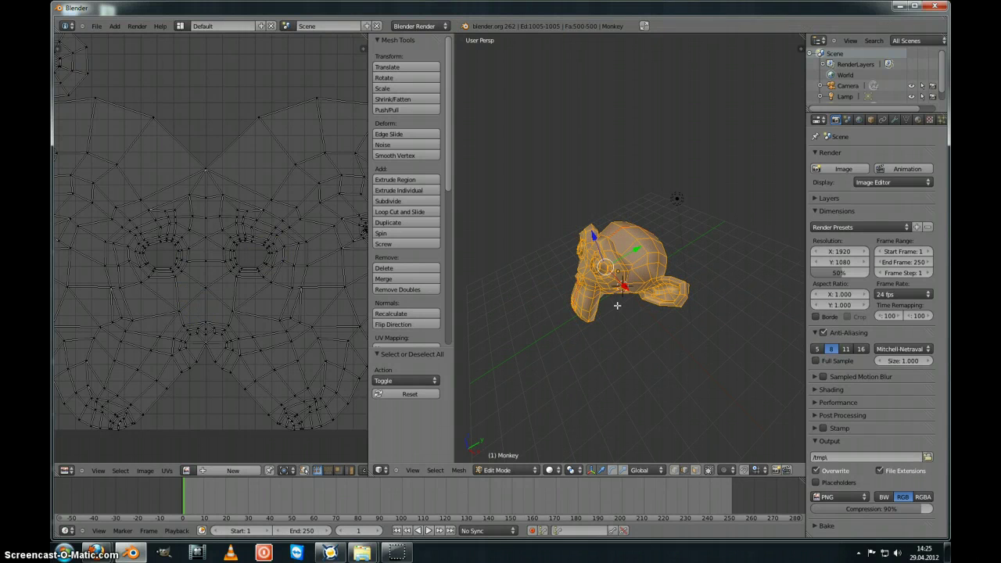
pyautogui.hotkey('ctrl', 'e')
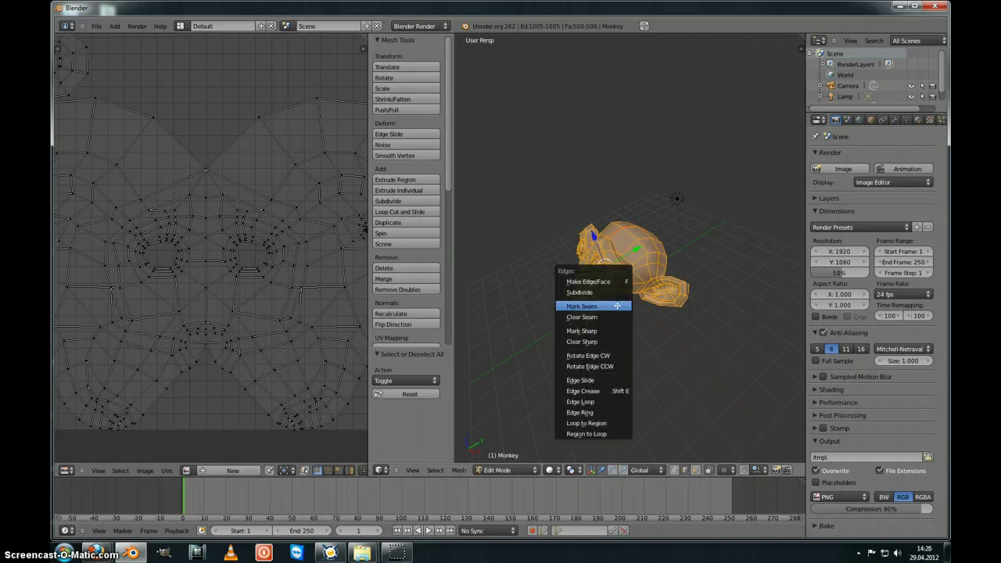
pyautogui.click(619, 318)
pyautogui.press('a')
# Leave Edit Mode and start the Screencast Keys display
pyautogui.press('Tab')
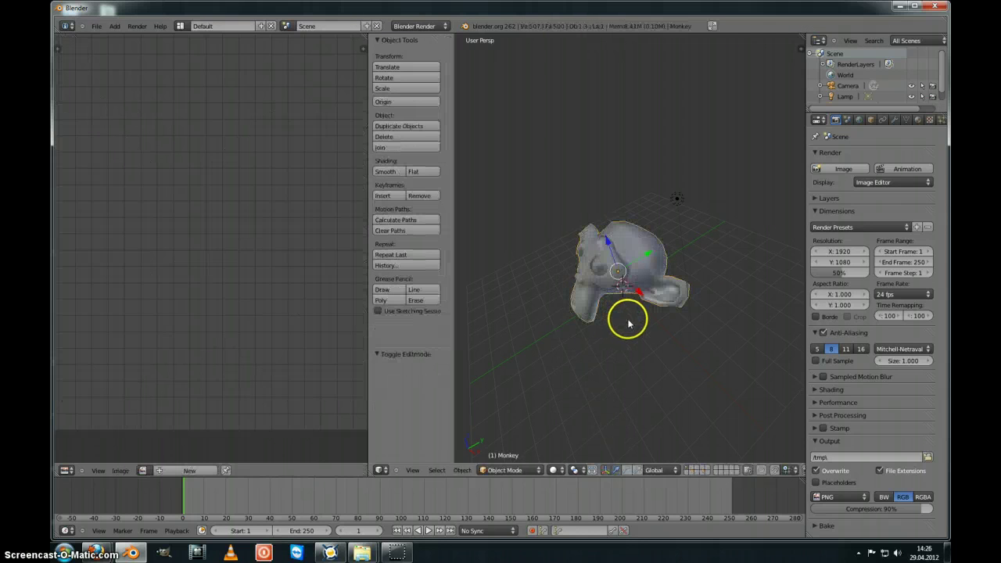
pyautogui.press('n')
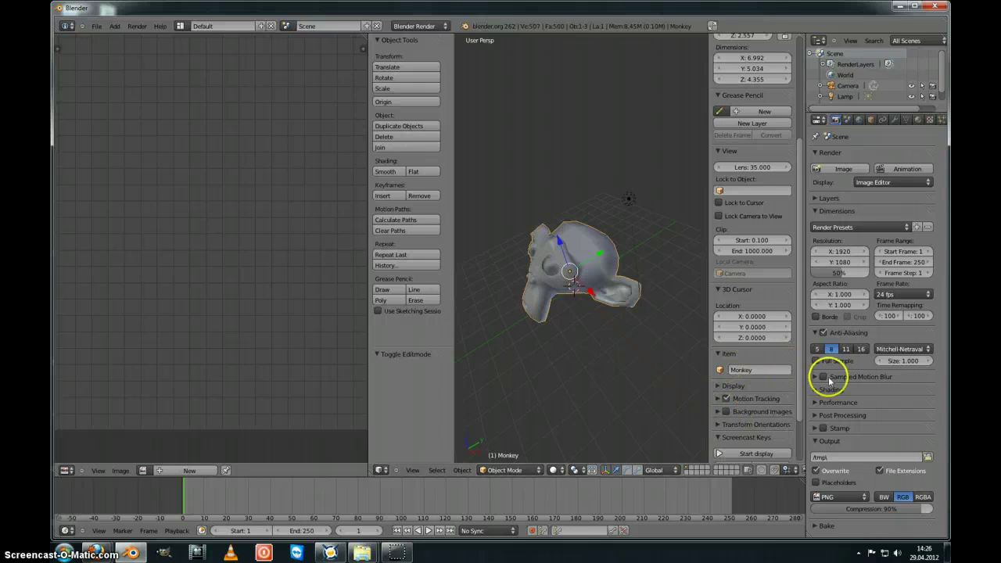
pyautogui.scroll(-3, 799, 383)
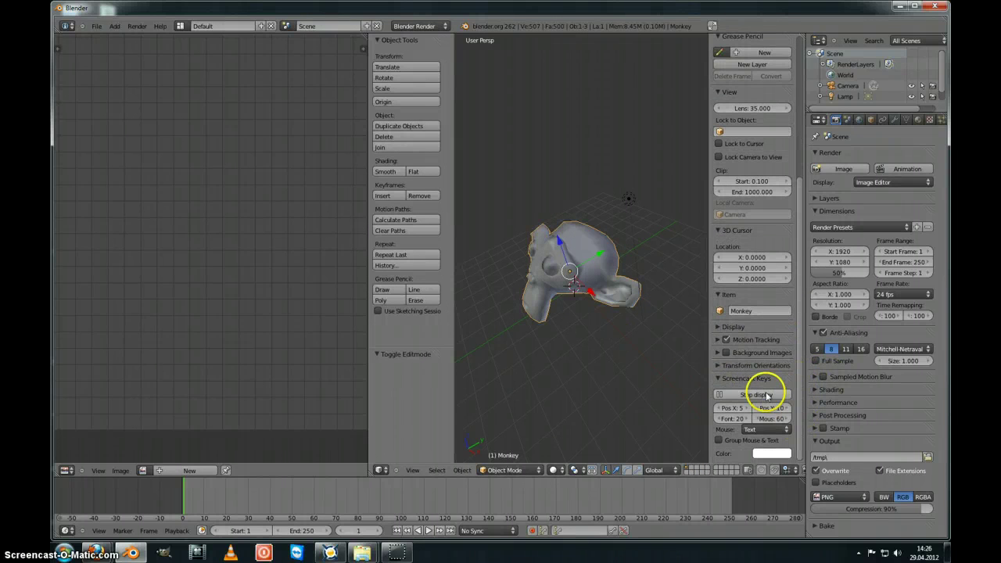
# Put the monkey back into Edit Mode with the edge select mode active
pyautogui.moveTo(575, 344)
pyautogui.mouseDown(button='middle')
pyautogui.moveTo(541, 346)
pyautogui.moveTo(610, 335)
pyautogui.moveTo(567, 326)
pyautogui.moveTo(585, 337)
pyautogui.mouseUp(button='middle')
pyautogui.scroll(2, 554, 326)
pyautogui.press('Tab')
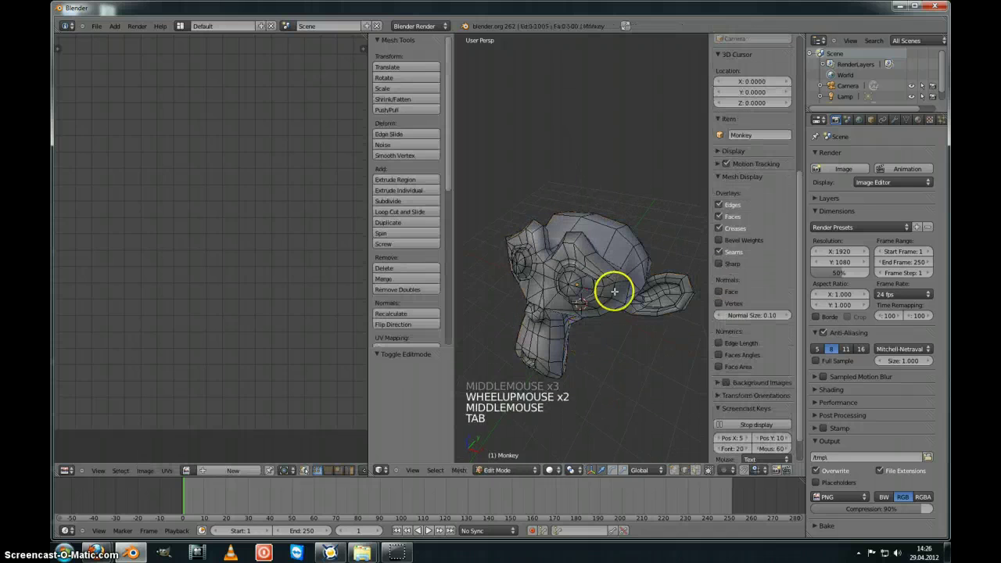
pyautogui.moveTo(614, 291); pyautogui.dragTo(578, 277, button='middle')
pyautogui.hotkey('ctrl', 'Tab')
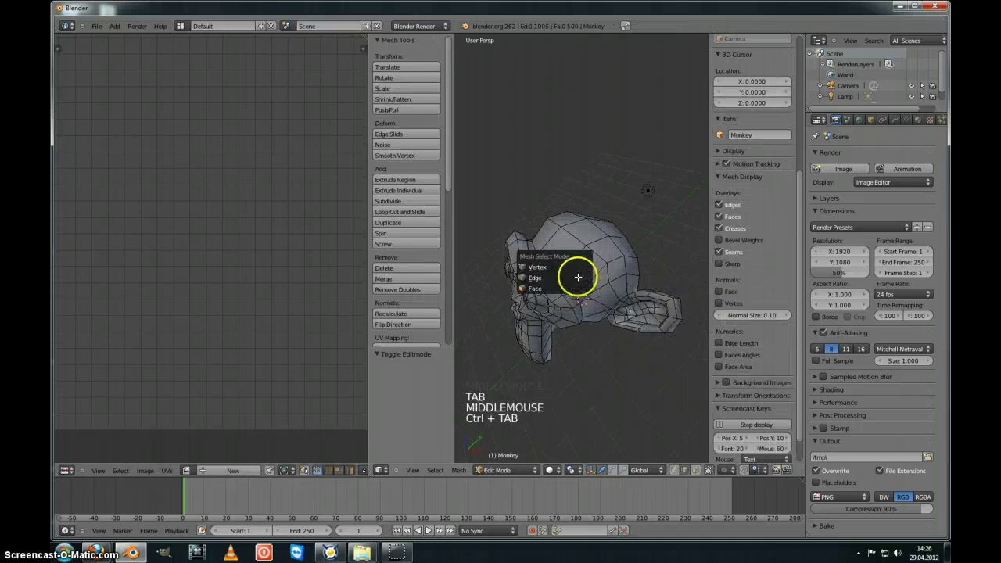
pyautogui.click(538, 279)
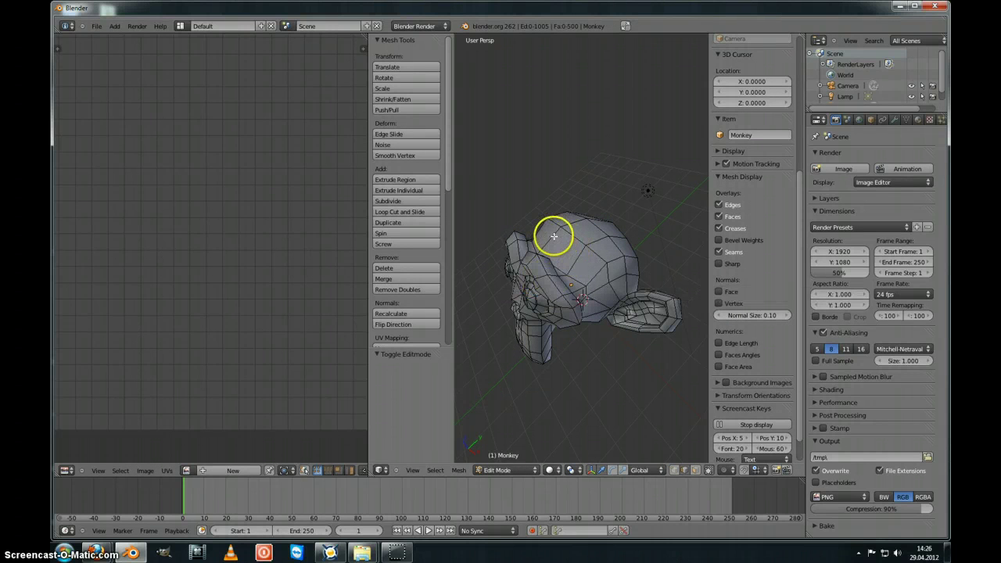
# Select the head's central edge loop, deselect its edges down the front of the face, and mark the remaining edges as a seam
pyautogui.keyDown('alt'); pyautogui.rightClick(607, 270); pyautogui.keyUp('alt')
pyautogui.moveTo(607, 271); pyautogui.dragTo(579, 212, button='middle')
pyautogui.keyDown('shift'); pyautogui.moveTo(562, 301); pyautogui.dragTo(578, 252, button='middle'); pyautogui.keyUp('shift')
pyautogui.press('b')
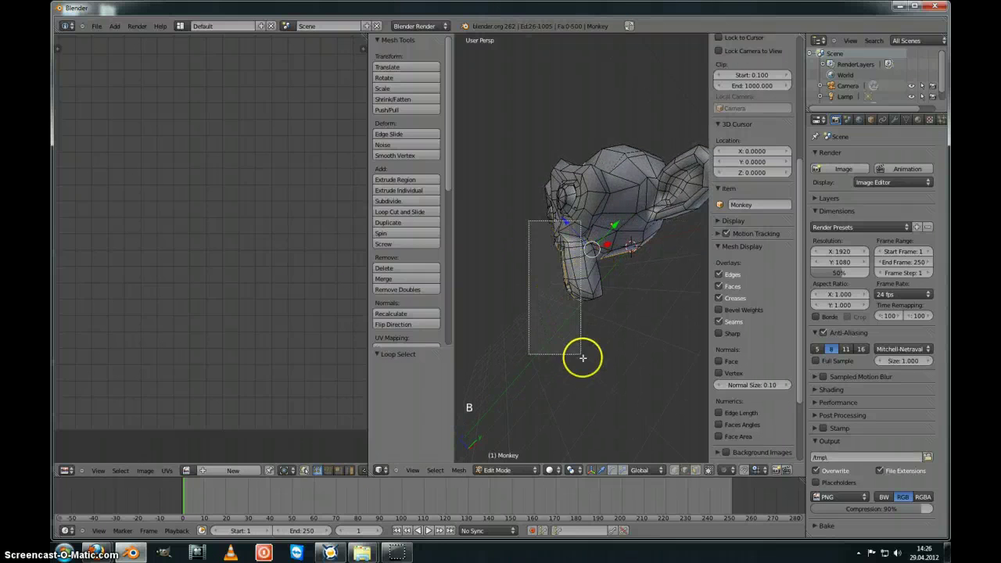
pyautogui.moveTo(582, 358); pyautogui.dragTo(556, 263, button='middle')
pyautogui.press('b')
pyautogui.moveTo(556, 263); pyautogui.dragTo(587, 284, button='middle')
pyautogui.keyDown('shift'); pyautogui.rightClick(560, 278); pyautogui.keyUp('shift')
pyautogui.scroll(1, 578, 293)
pyautogui.keyDown('shift'); pyautogui.rightClick(585, 286); pyautogui.keyUp('shift')
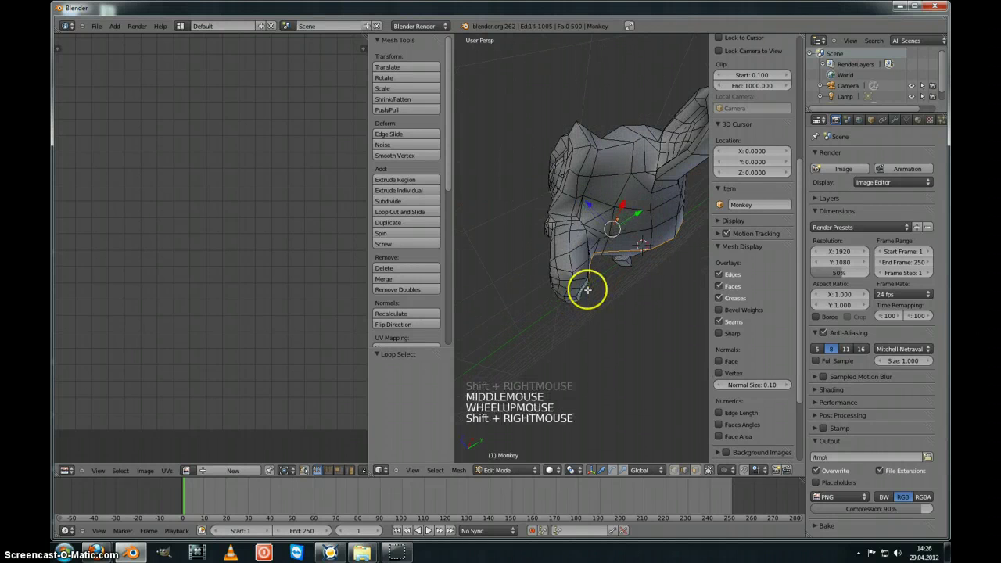
pyautogui.hotkey('ctrl', 'e')
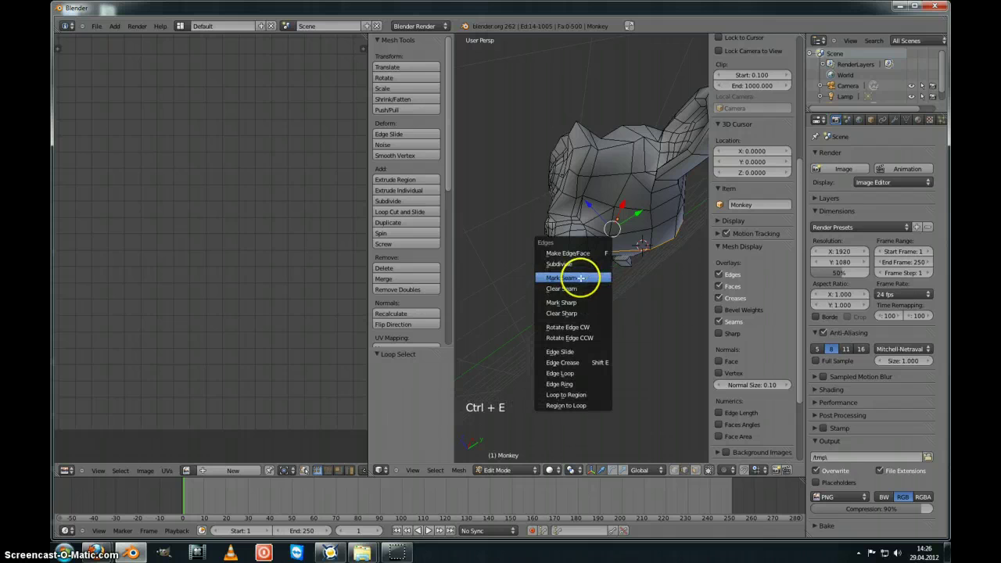
pyautogui.click(582, 278)
pyautogui.hotkey('ctrl', 'e')
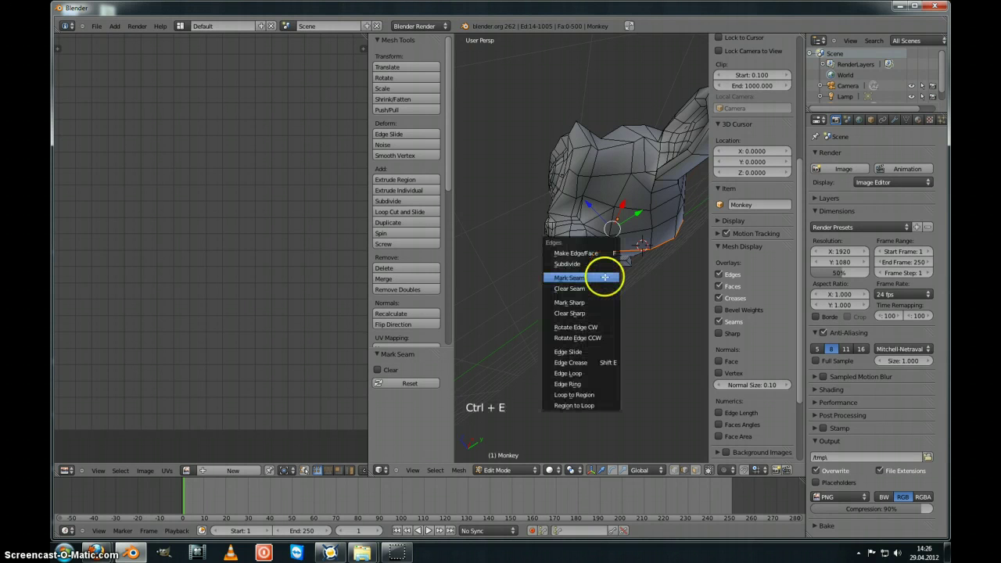
# Select the entire monkey mesh and unwrap it using the central head seam
pyautogui.moveTo(587, 184); pyautogui.dragTo(578, 329, button='middle')
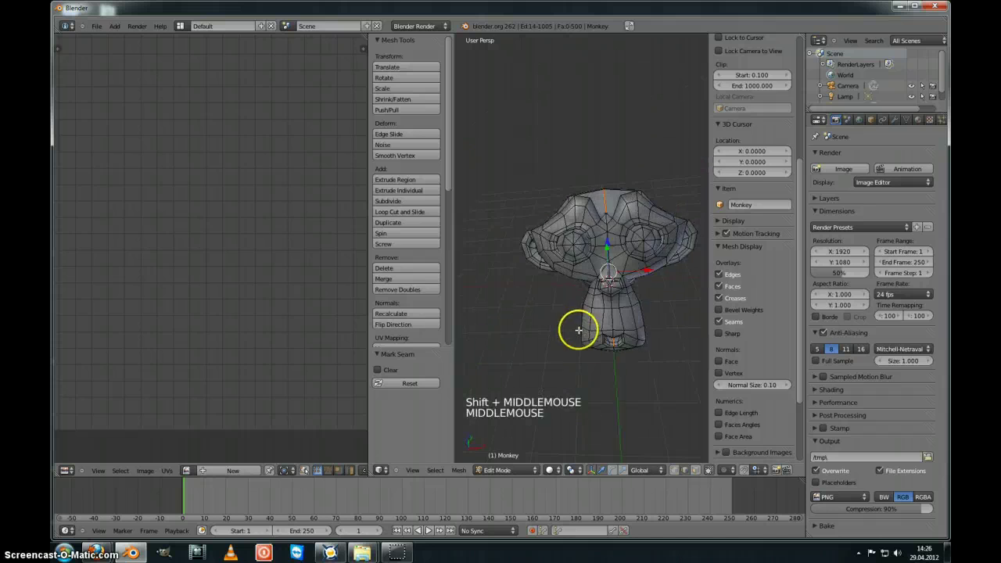
pyautogui.press('a')
pyautogui.moveTo(627, 285); pyautogui.dragTo(604, 286, button='middle')
pyautogui.press('a')
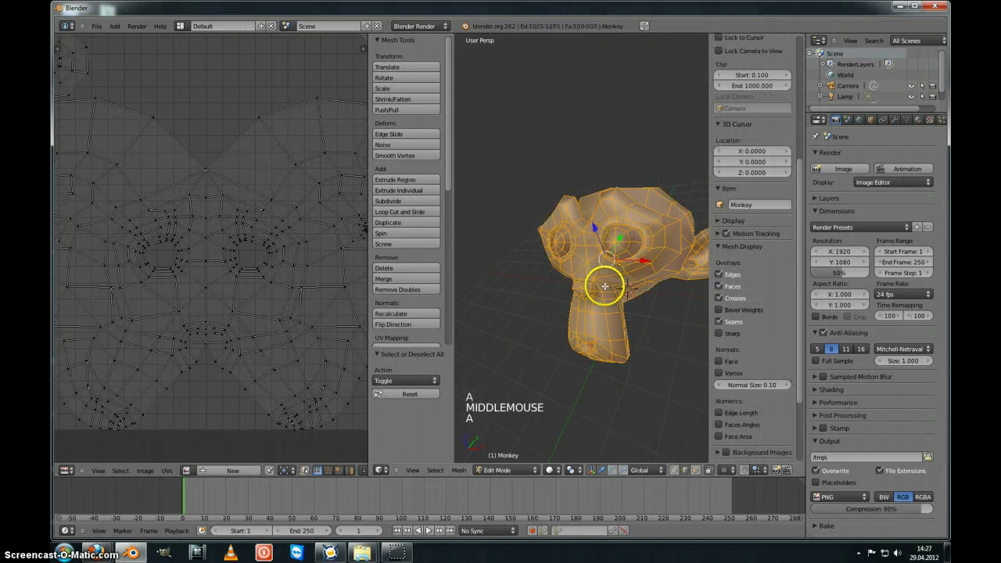
pyautogui.press('a')
pyautogui.press('a')
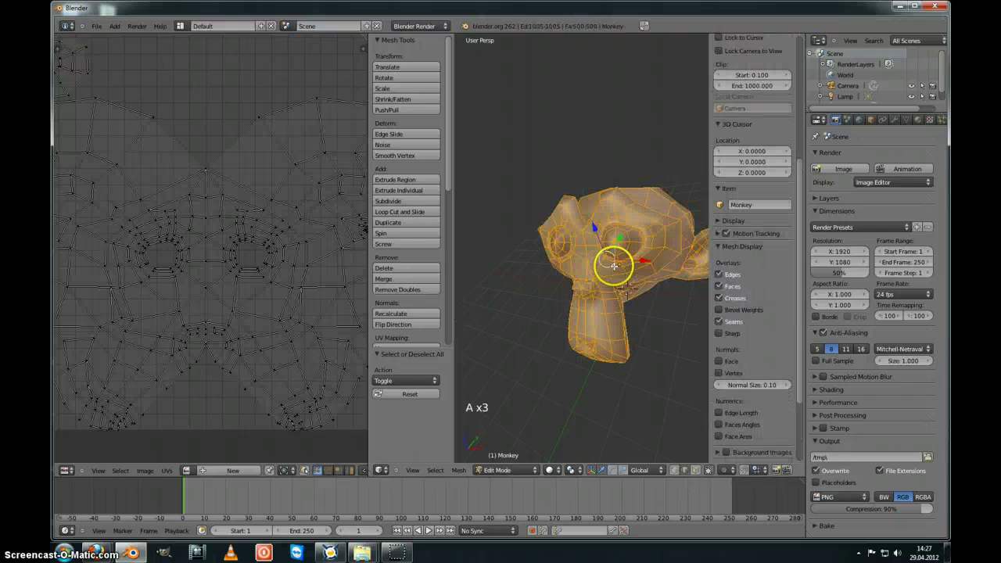
pyautogui.press('u')
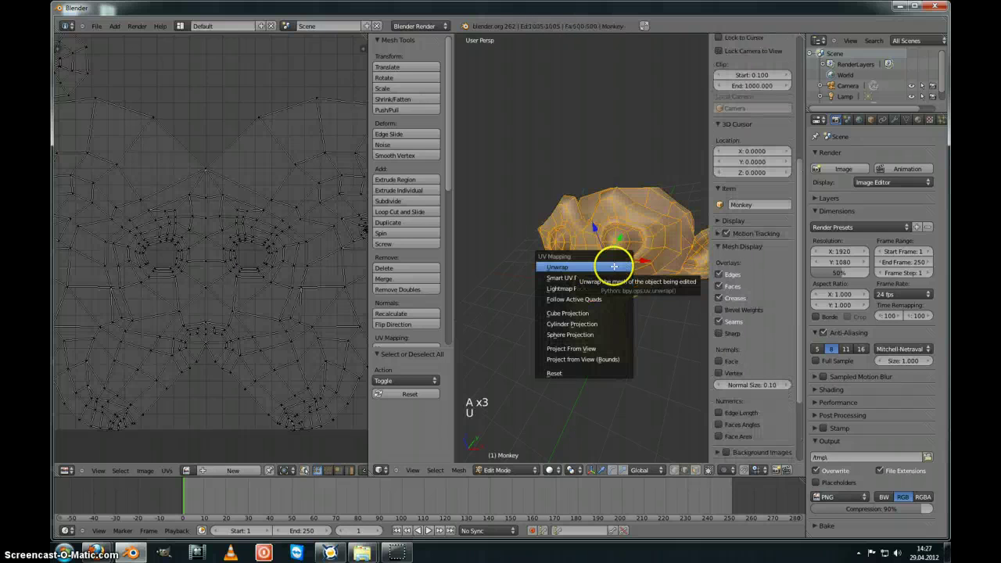
pyautogui.click(566, 265)
# Examine the eyes, nose and mouth in the UV layout and compare them with the monkey's face
pyautogui.scroll(-3, 233, 273)
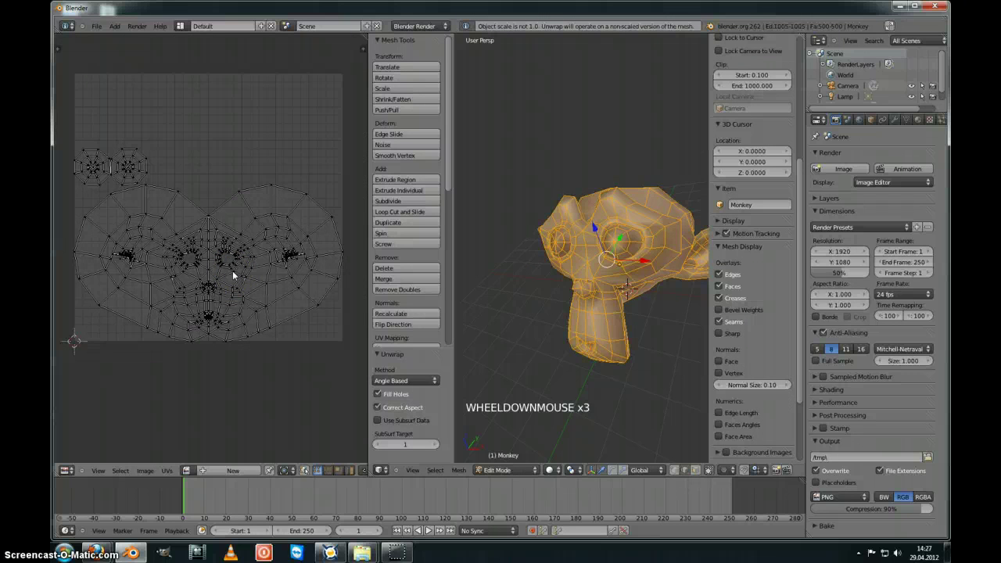
pyautogui.scroll(3, 232, 274)
pyautogui.scroll(-2, 230, 264)
pyautogui.keyDown('shift'); pyautogui.moveTo(230, 263); pyautogui.dragTo(192, 224, button='middle'); pyautogui.keyUp('shift')
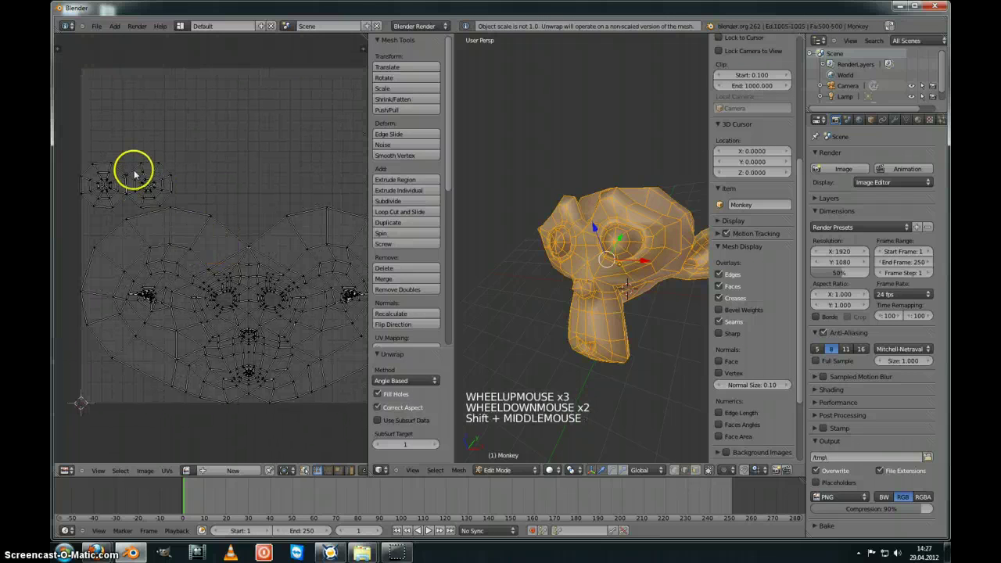
pyautogui.keyDown('shift'); pyautogui.moveTo(176, 268); pyautogui.dragTo(185, 261, button='middle'); pyautogui.keyUp('shift')
pyautogui.scroll(2, 267, 325)
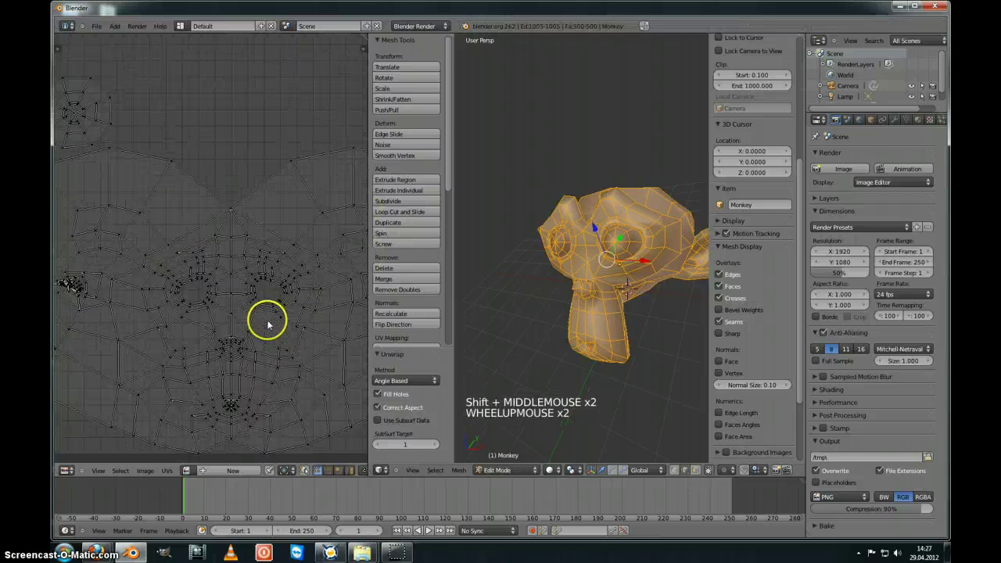
pyautogui.scroll(1, 286, 352)
pyautogui.keyDown('shift'); pyautogui.moveTo(286, 353); pyautogui.dragTo(253, 299, button='middle'); pyautogui.keyUp('shift')
pyautogui.scroll(1, 265, 308)
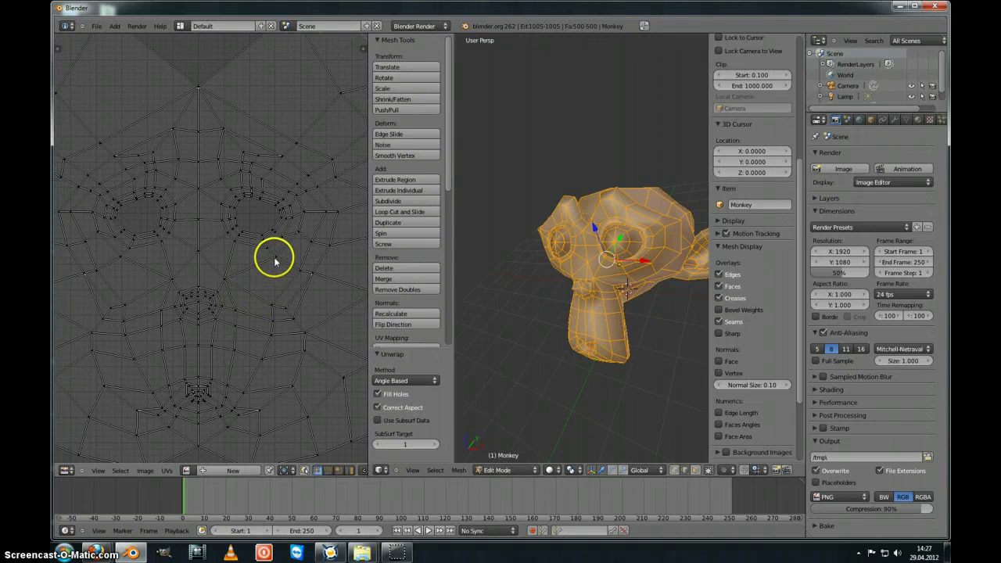
pyautogui.moveTo(547, 270); pyautogui.dragTo(576, 257, button='middle')
pyautogui.moveTo(585, 292); pyautogui.dragTo(585, 290, button='middle')
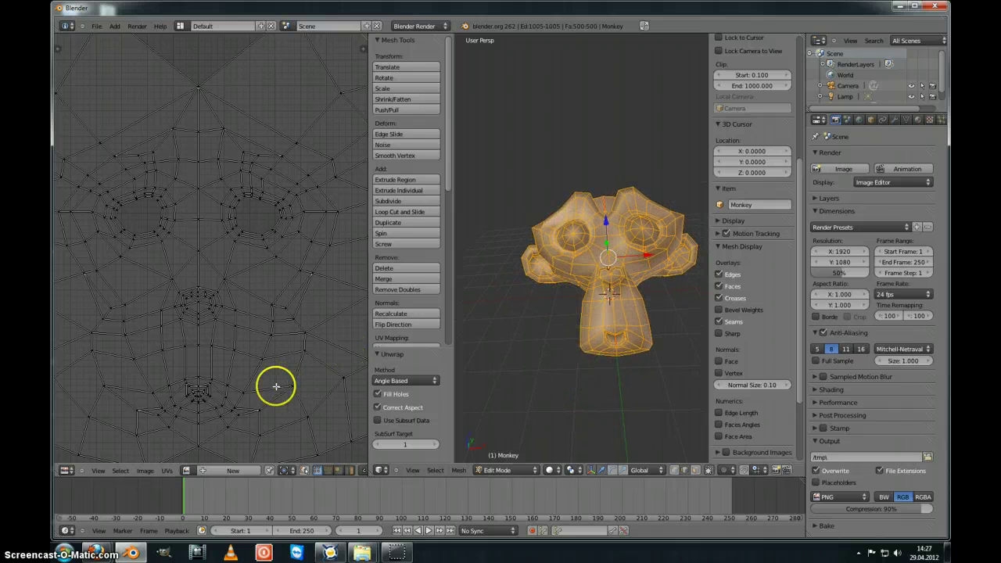
# Select the shortest edge path across the top of the head just behind the brows and mark it as a seam
pyautogui.moveTo(588, 333); pyautogui.dragTo(569, 252, button='middle')
pyautogui.rightClick(576, 252)
pyautogui.keyDown('ctrl'); pyautogui.rightClick(520, 201); pyautogui.keyUp('ctrl')
pyautogui.rightClick(589, 266)
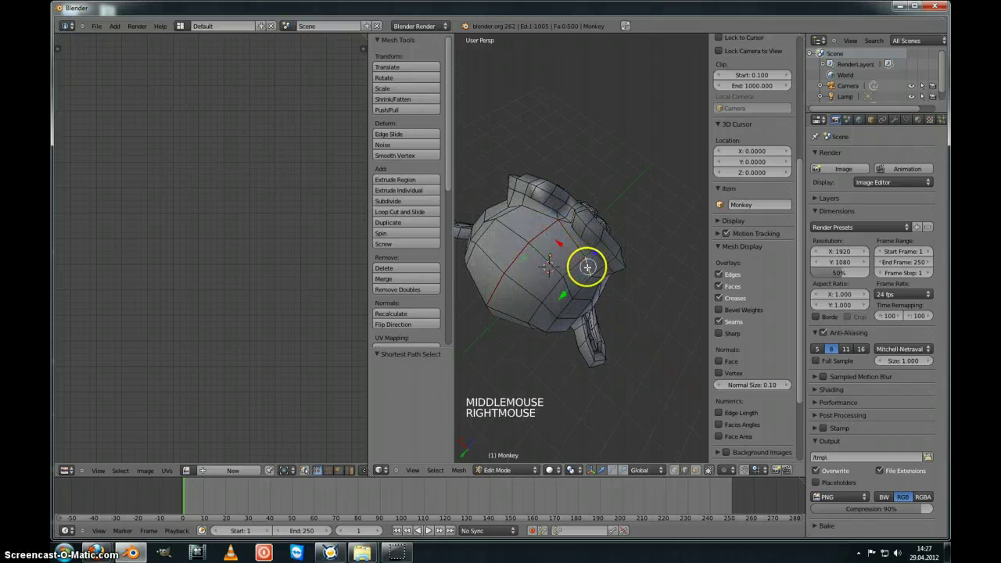
pyautogui.moveTo(529, 213); pyautogui.dragTo(529, 230, button='middle')
pyautogui.keyDown('ctrl'); pyautogui.rightClick(520, 215); pyautogui.keyUp('ctrl')
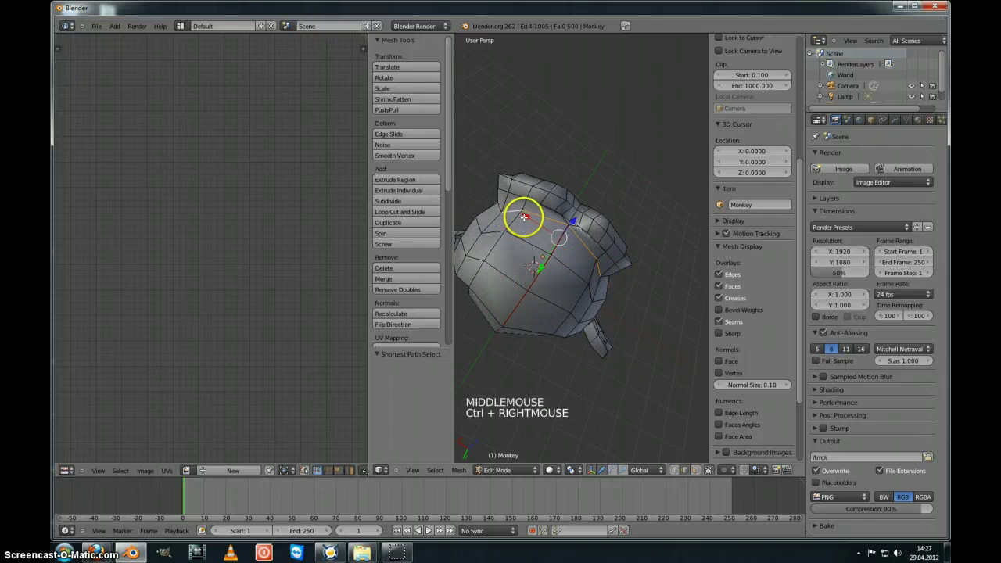
pyautogui.hotkey('ctrl', 'e')
pyautogui.hotkey('ctrl', 'e')
pyautogui.click(548, 230)
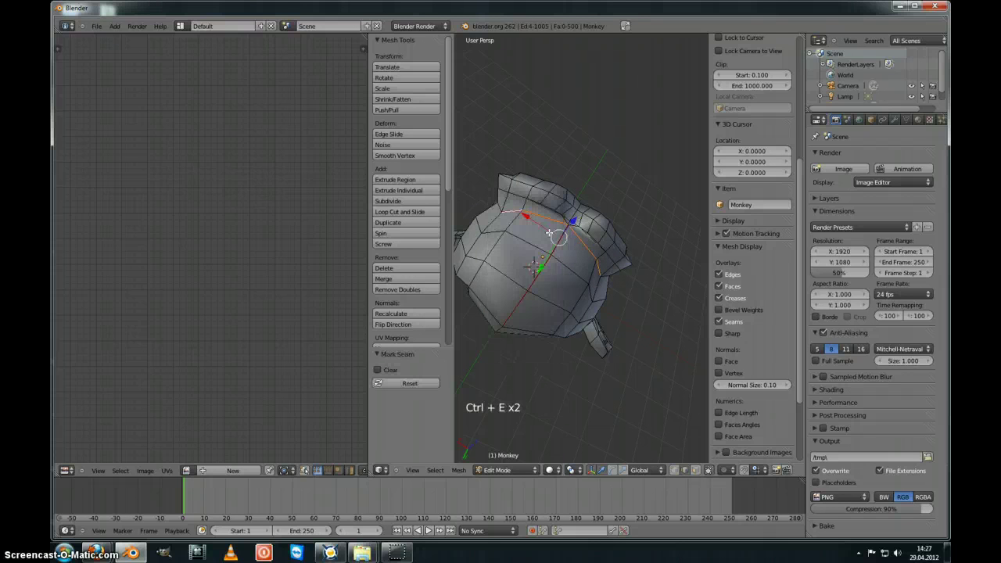
# Select all of the mesh and unwrap it again with the added seam behind the brows
pyautogui.press('a')
pyautogui.press('a')
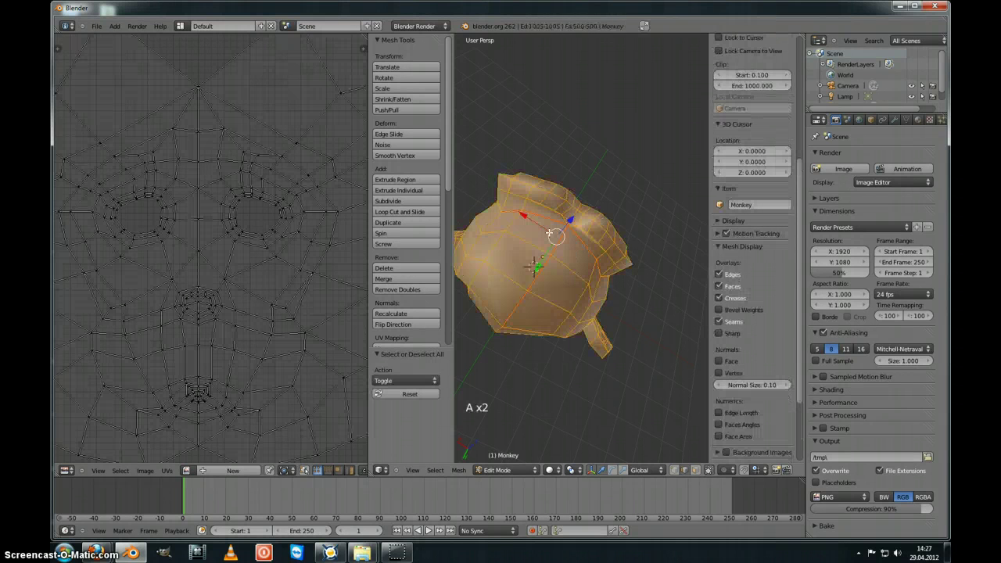
pyautogui.press('u')
pyautogui.click(549, 229)
pyautogui.scroll(-3, 230, 266)
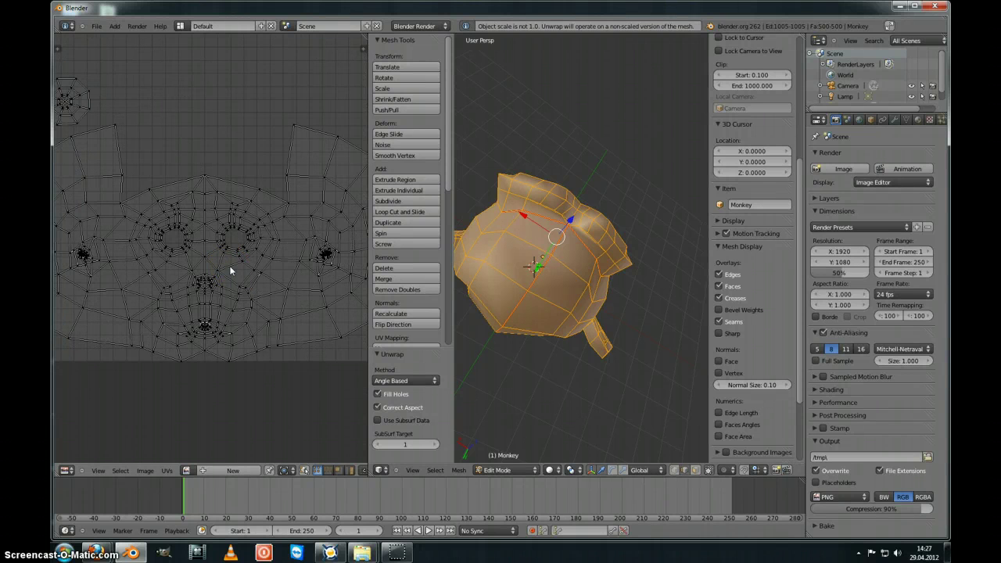
# Select the edge path along one side of the lower jaw's base, starting at the central seam, and mark it as a seam
pyautogui.moveTo(608, 313); pyautogui.dragTo(572, 236, button='middle')
pyautogui.scroll(2, 621, 289)
pyautogui.rightClick(547, 258)
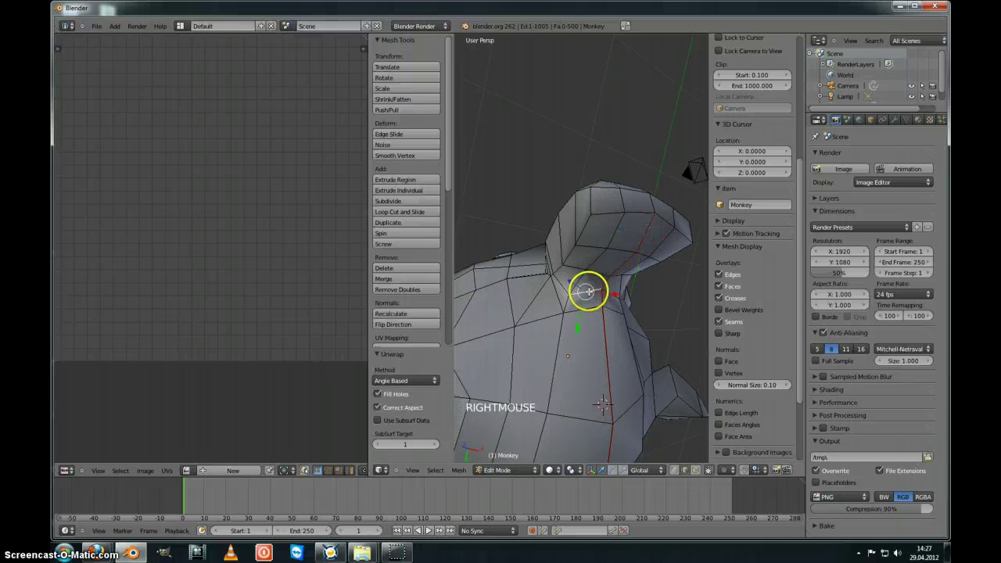
pyautogui.moveTo(588, 292); pyautogui.dragTo(630, 329, button='middle')
pyautogui.keyDown('ctrl'); pyautogui.rightClick(602, 273); pyautogui.keyUp('ctrl')
pyautogui.hotkey('ctrl', 'e')
pyautogui.click(603, 277)
pyautogui.rightClick(505, 292)
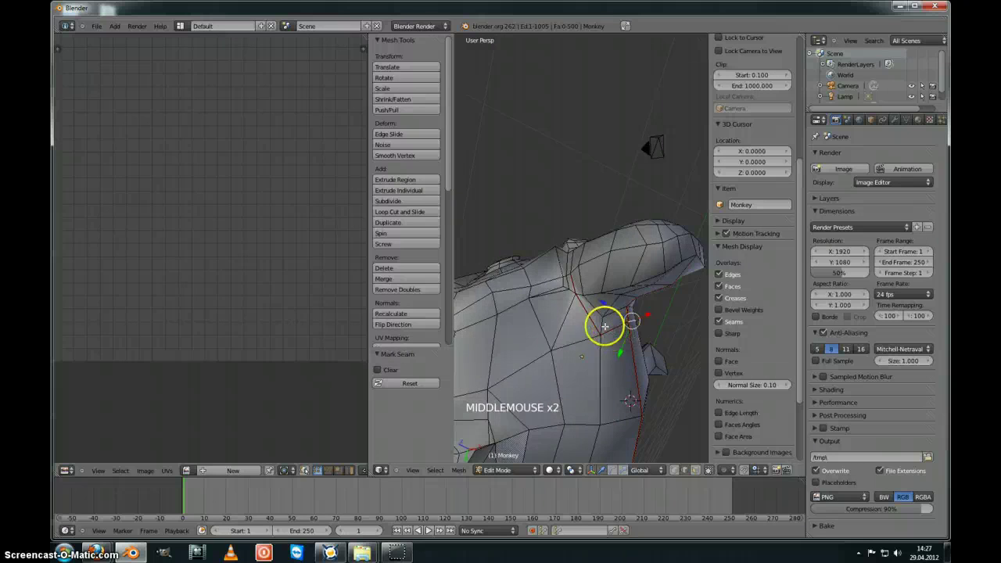
pyautogui.moveTo(575, 290); pyautogui.dragTo(519, 334, button='middle')
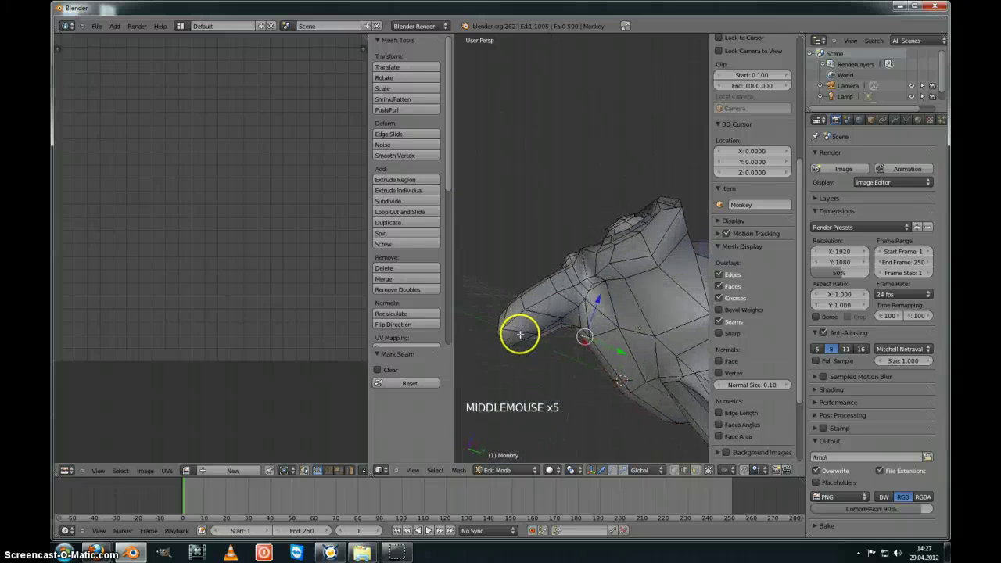
pyautogui.keyDown('ctrl'); pyautogui.rightClick(585, 308); pyautogui.keyUp('ctrl')
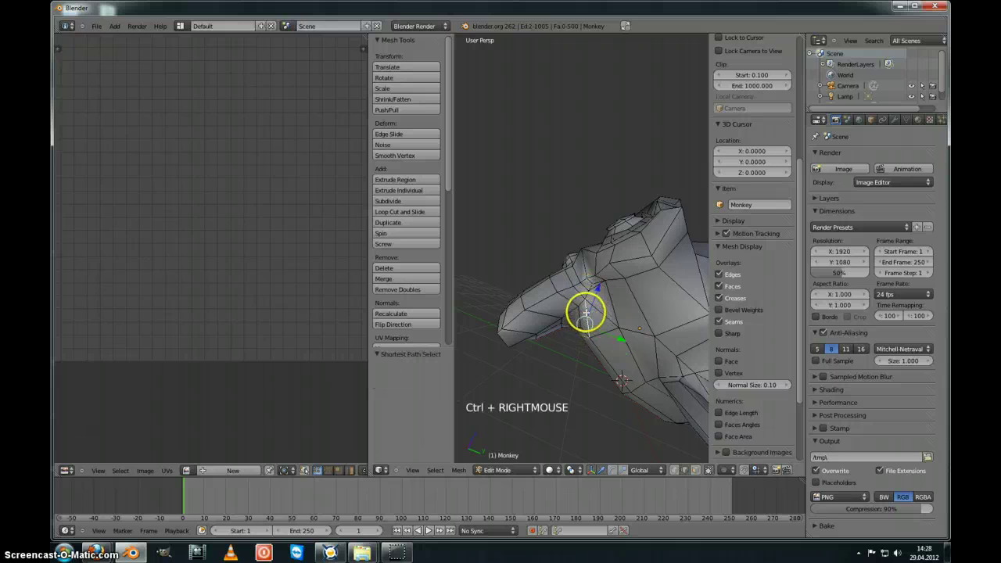
pyautogui.moveTo(585, 307); pyautogui.dragTo(583, 287, button='middle')
# In an orthographic wireframe side view, circle-select the edges at the base of the lower jaw and mark them as a seam
pyautogui.press('KP_3')
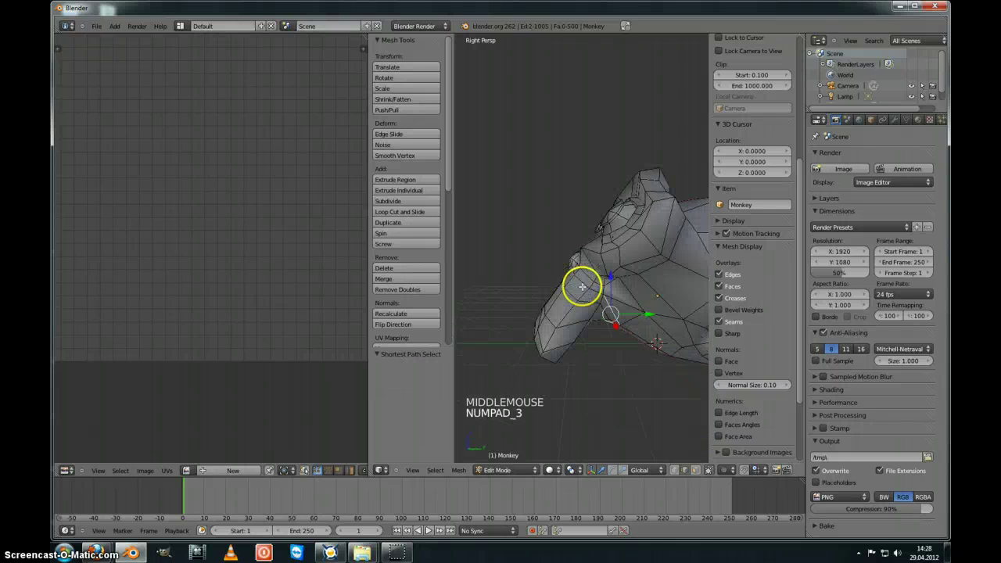
pyautogui.press('KP_5')
pyautogui.press('z')
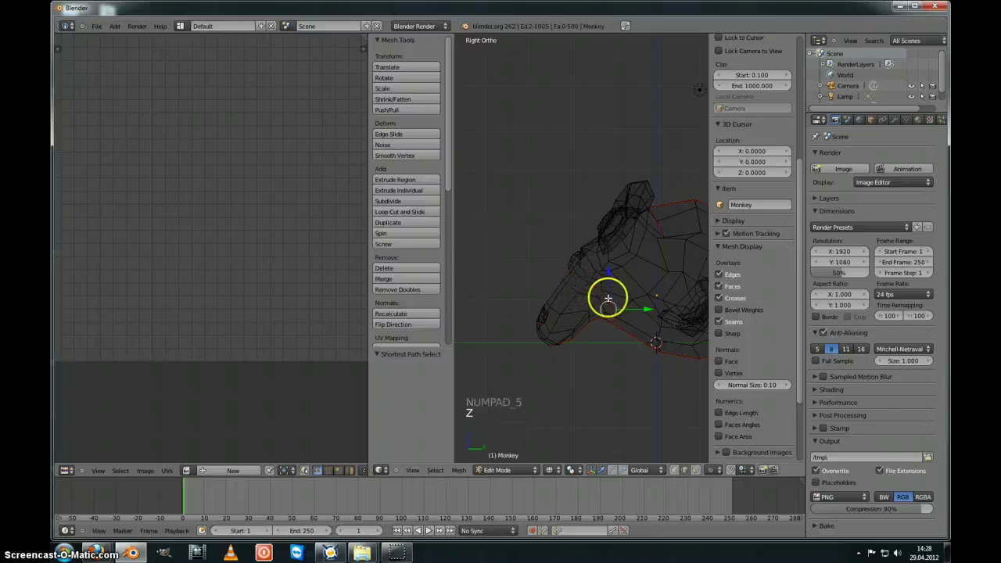
pyautogui.scroll(3, 607, 299)
pyautogui.press('a')
pyautogui.press('c')
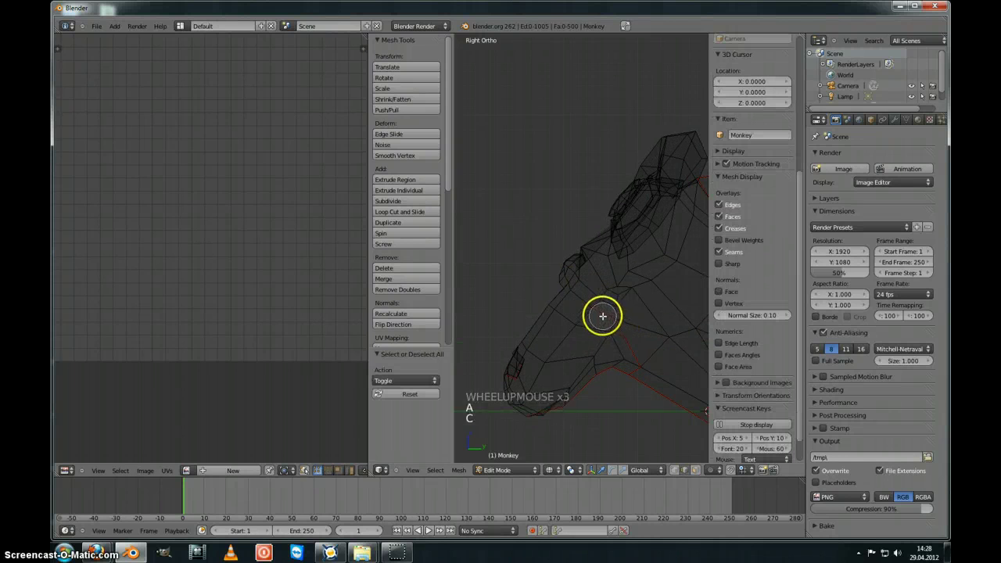
pyautogui.click(603, 315)
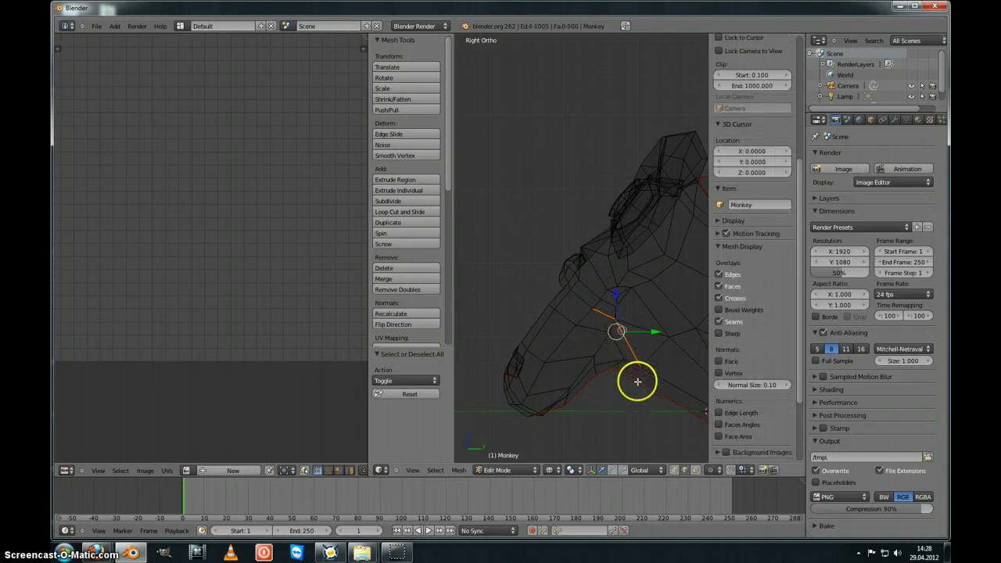
pyautogui.rightClick(587, 351)
pyautogui.moveTo(587, 351); pyautogui.dragTo(646, 292, button='middle')
pyautogui.hotkey('ctrl', 'e')
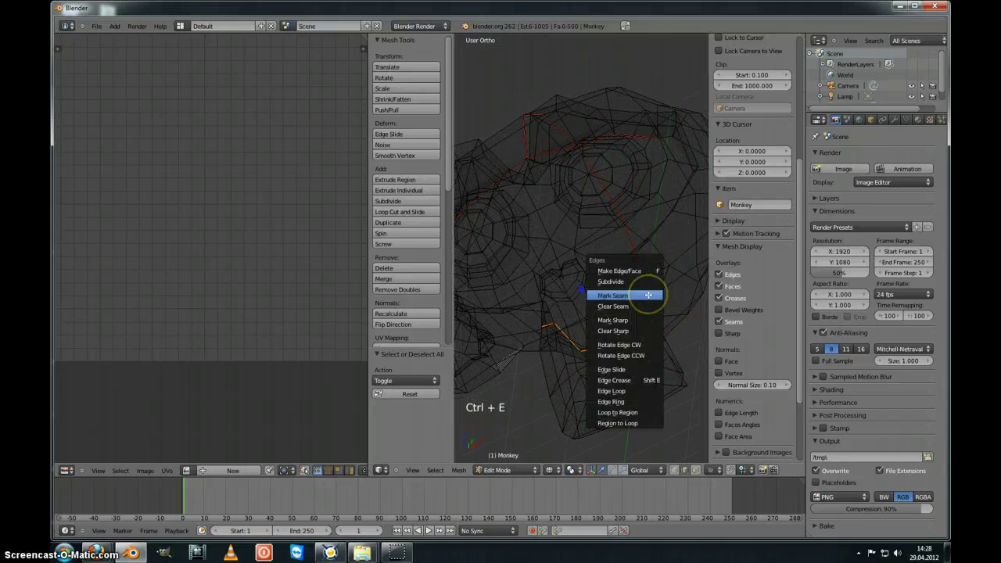
pyautogui.click(648, 295)
# Return to solid shading, select the whole monkey mesh and unwrap it with the seams around the jaw's base
pyautogui.press('a')
pyautogui.press('Tab')
pyautogui.press('Tab')
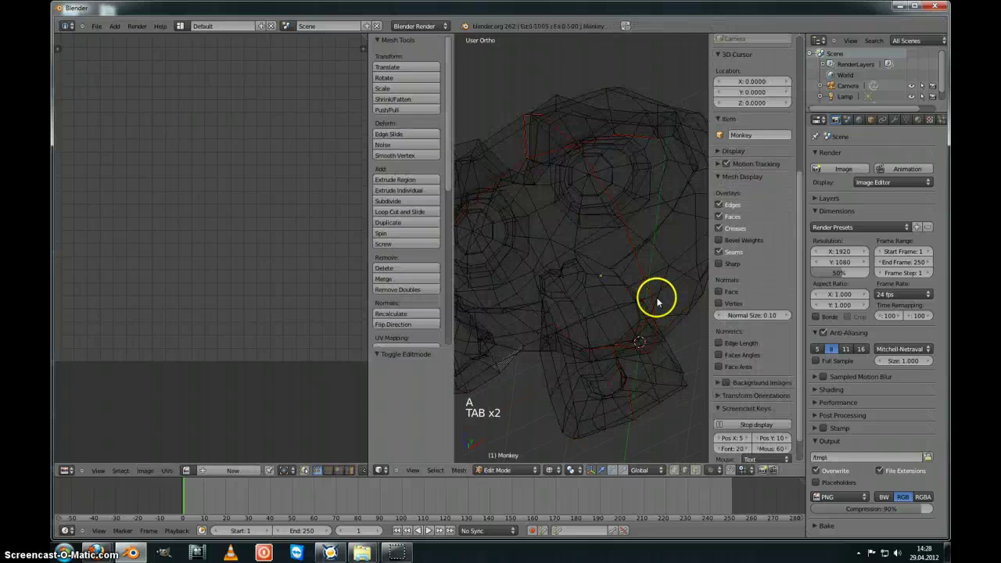
pyautogui.press('z')
pyautogui.moveTo(646, 286); pyautogui.dragTo(597, 293, button='middle')
pyautogui.press('a')
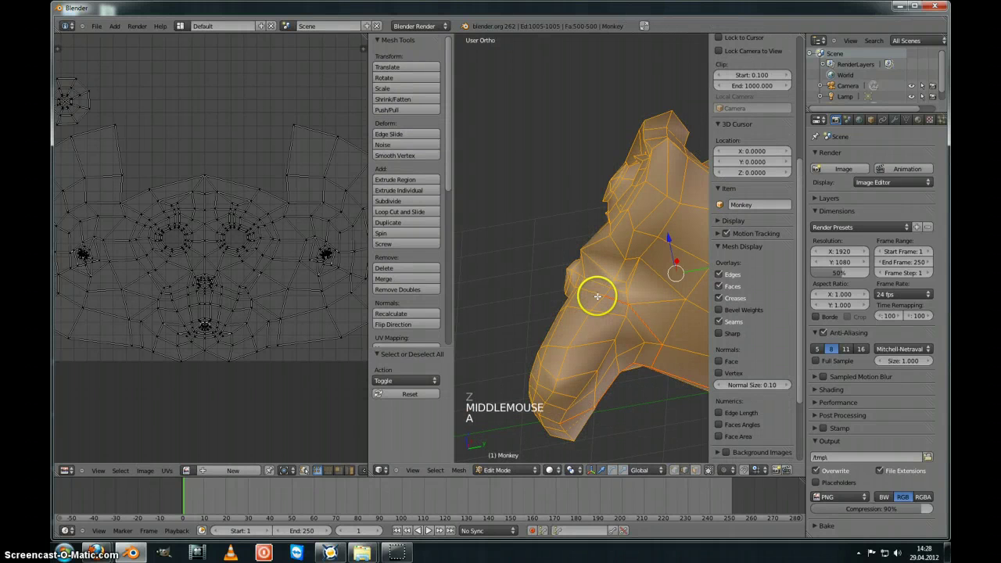
pyautogui.press('u')
pyautogui.click(594, 291)
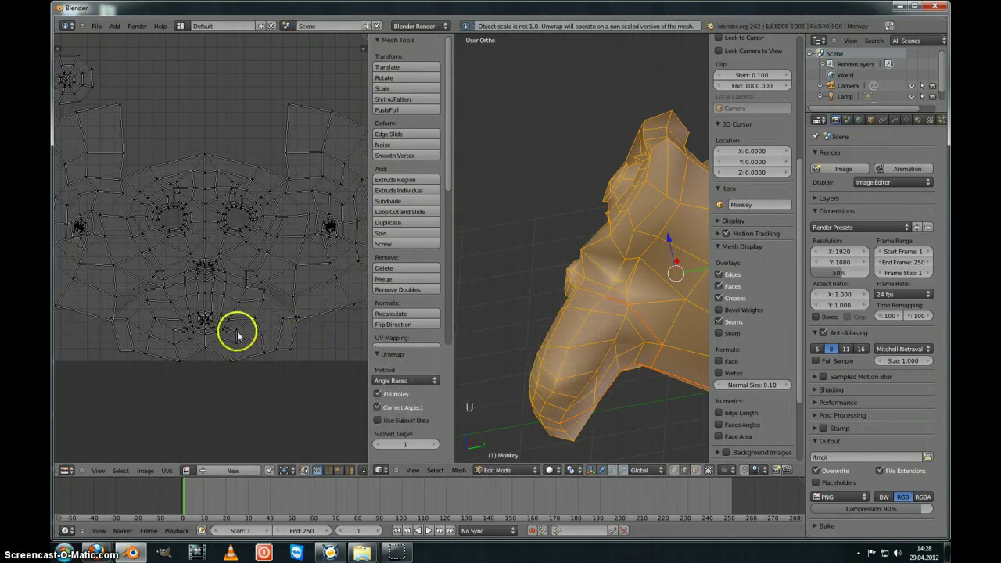
# Try to move the UV vertex at the outer corner where the lower jaw area meets the cheek
pyautogui.press('a')
pyautogui.press('a')
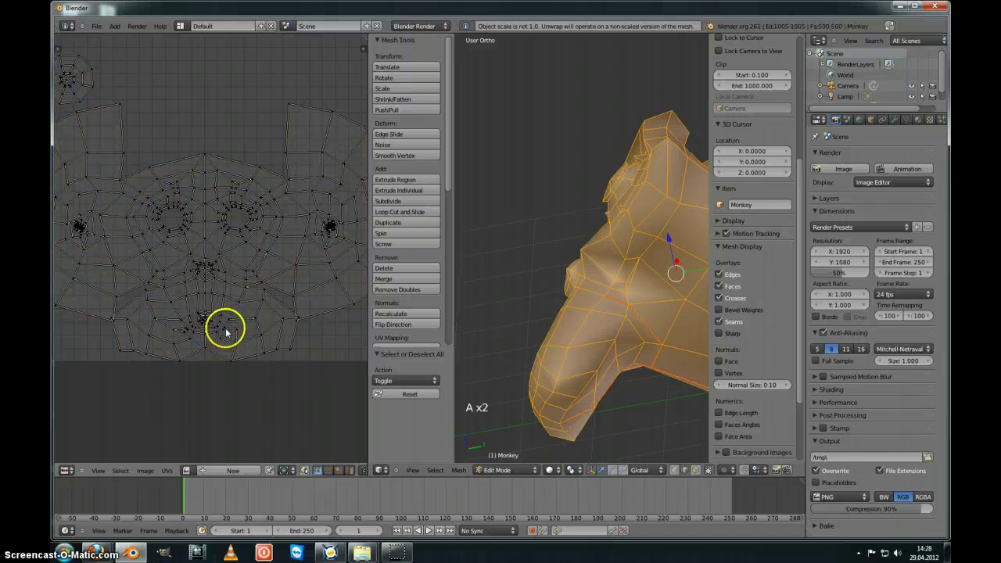
pyautogui.rightClick(297, 318)
pyautogui.press('g')
pyautogui.press('g')
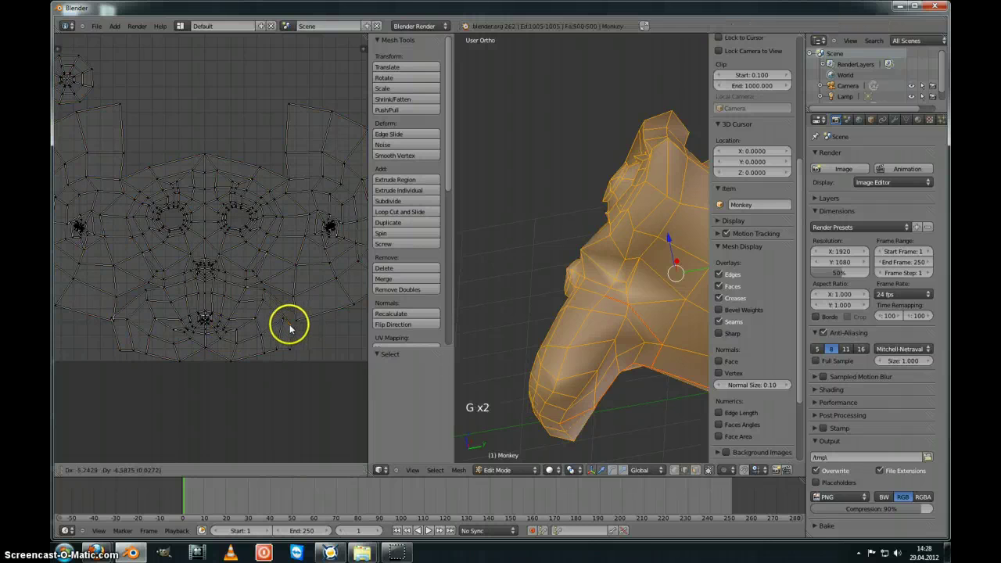
pyautogui.rightClick(424, 312)
# Undo the last unwrap and the last seam marking at the base of the lower jaw
pyautogui.moveTo(468, 306); pyautogui.dragTo(479, 301, button='middle')
pyautogui.hotkey('ctrl', 'z')
pyautogui.hotkey('ctrl', 'z')
pyautogui.hotkey('ctrl', 'z')
pyautogui.hotkey('ctrl', 'z')
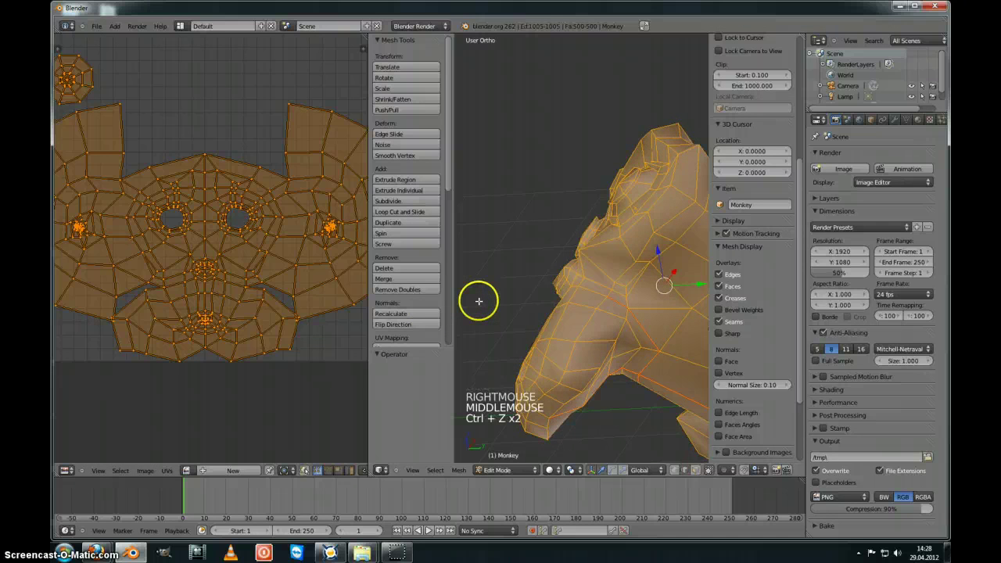
pyautogui.hotkey('ctrl', 'z')
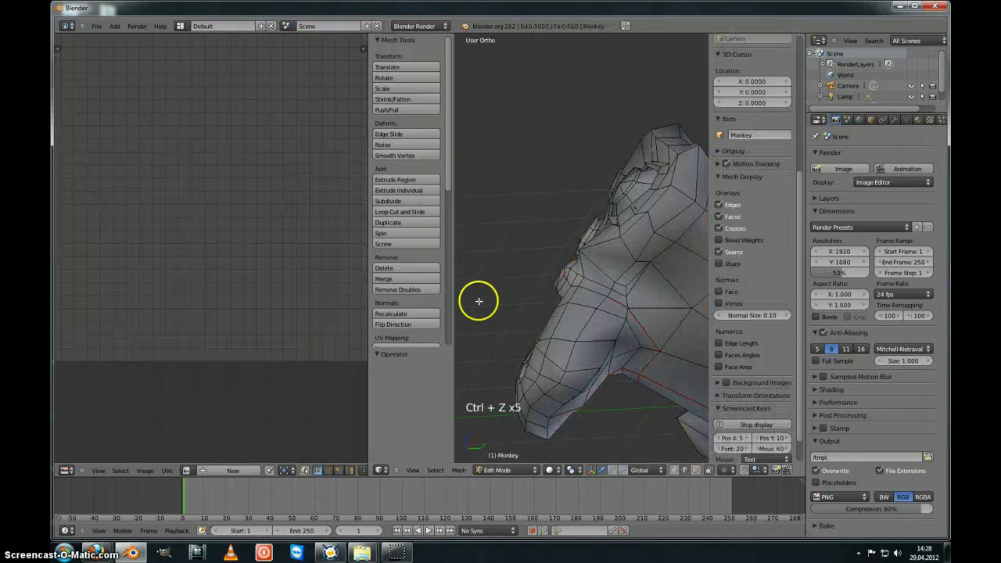
pyautogui.hotkey('ctrl', 'z')
pyautogui.hotkey('ctrl', 'z')
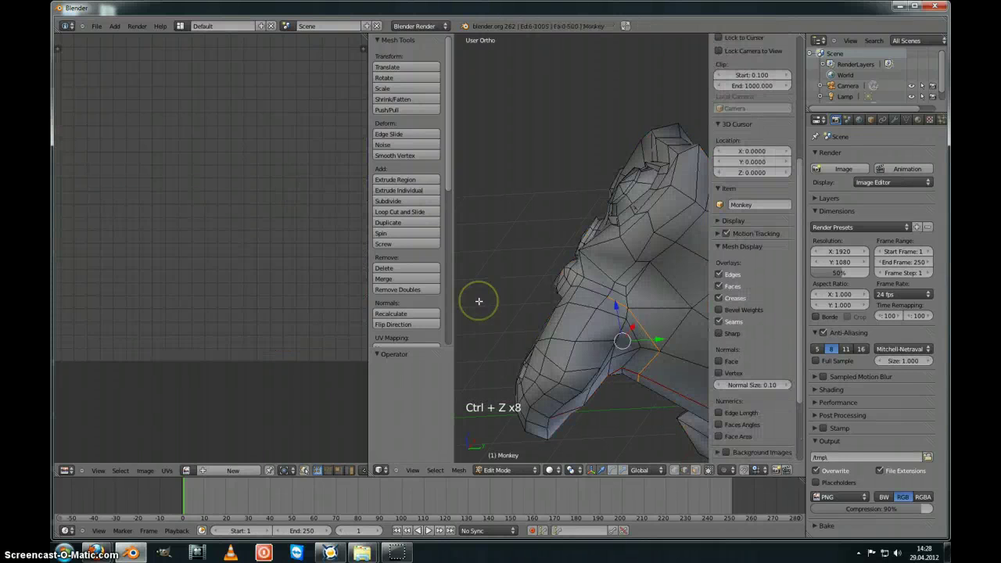
# Clear the selection and select the edges on the head running behind and beneath the base of one ear
pyautogui.press('a')
pyautogui.moveTo(478, 301); pyautogui.dragTo(511, 349, button='middle')
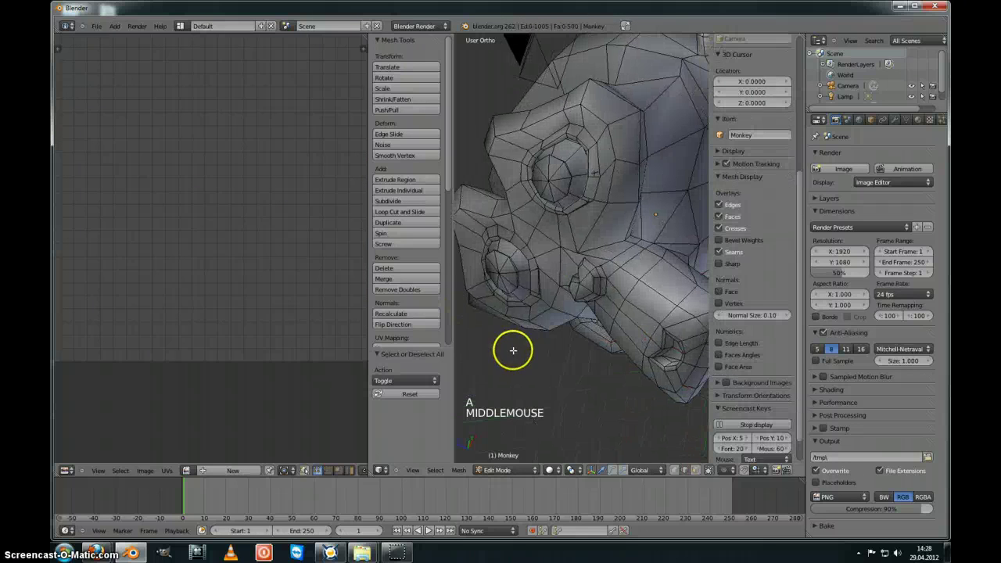
pyautogui.moveTo(626, 247); pyautogui.dragTo(621, 279, button='middle')
pyautogui.scroll(-4, 621, 273)
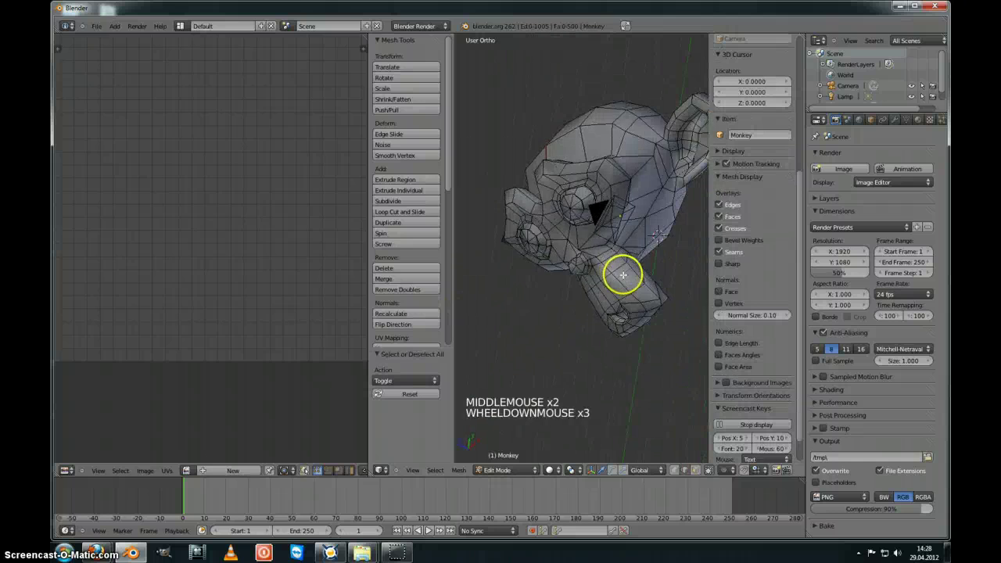
pyautogui.keyDown('shift'); pyautogui.moveTo(630, 223); pyautogui.dragTo(582, 251, button='middle'); pyautogui.keyUp('shift')
pyautogui.scroll(2, 582, 251)
pyautogui.scroll(2, 579, 234)
pyautogui.keyDown('alt'); pyautogui.rightClick(561, 195); pyautogui.keyUp('alt')
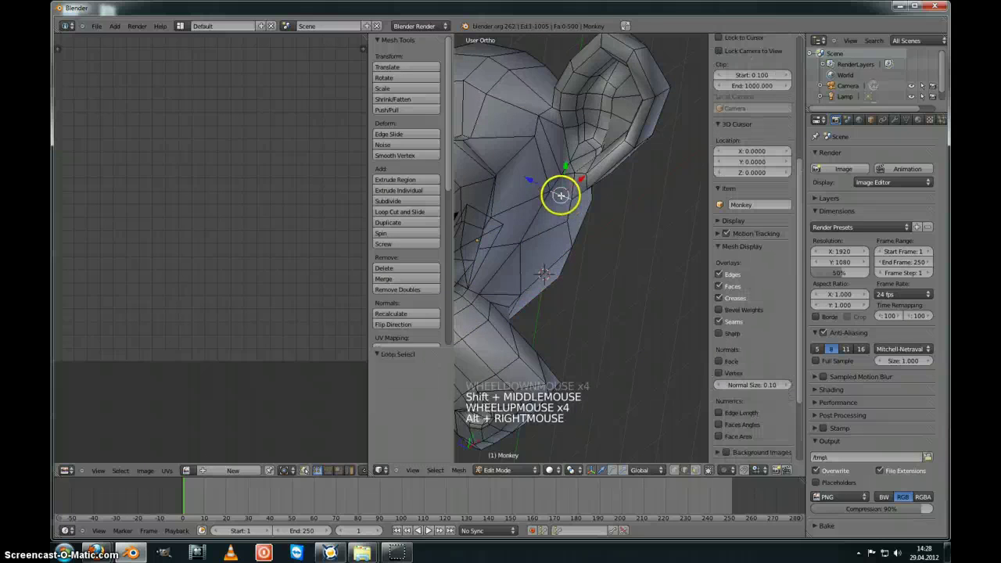
pyautogui.moveTo(560, 195); pyautogui.dragTo(632, 191, button='middle')
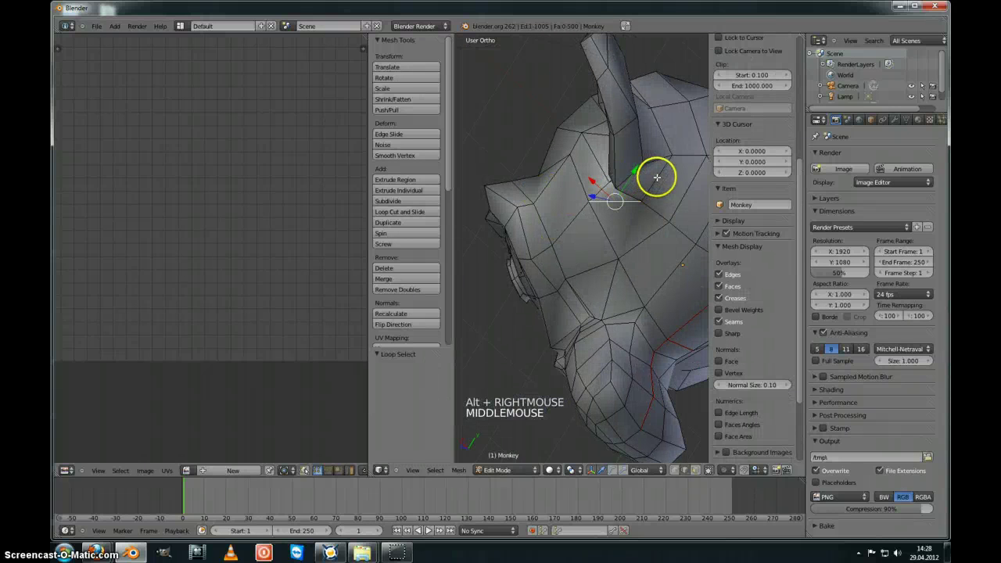
pyautogui.keyDown('alt'); pyautogui.keyDown('shift'); pyautogui.rightClick(655, 144); pyautogui.keyUp('shift'); pyautogui.keyUp('alt')
pyautogui.moveTo(655, 145); pyautogui.dragTo(563, 417, button='middle')
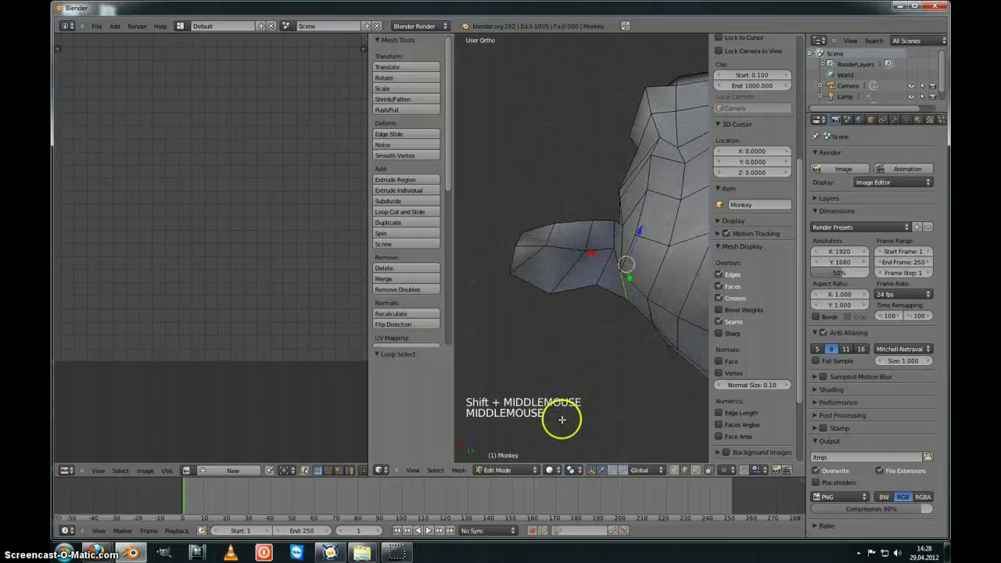
pyautogui.keyDown('alt'); pyautogui.keyDown('shift'); pyautogui.rightClick(621, 244); pyautogui.keyUp('shift'); pyautogui.keyUp('alt')
pyautogui.moveTo(622, 243); pyautogui.dragTo(615, 208, button='middle')
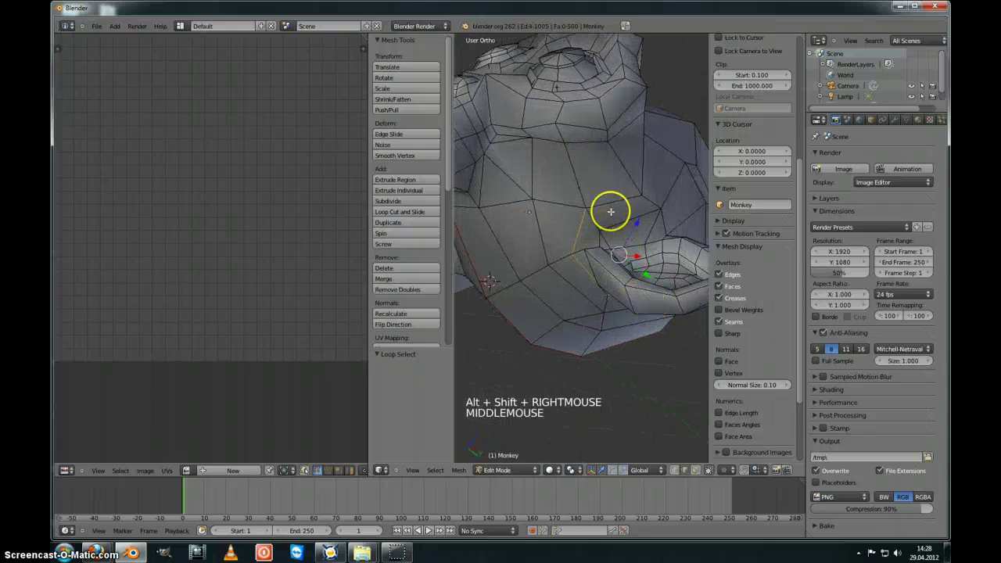
pyautogui.keyDown('alt'); pyautogui.keyDown('shift'); pyautogui.rightClick(618, 200); pyautogui.keyUp('shift'); pyautogui.keyUp('alt')
pyautogui.keyDown('alt'); pyautogui.keyDown('shift'); pyautogui.rightClick(645, 165); pyautogui.keyUp('shift'); pyautogui.keyUp('alt')
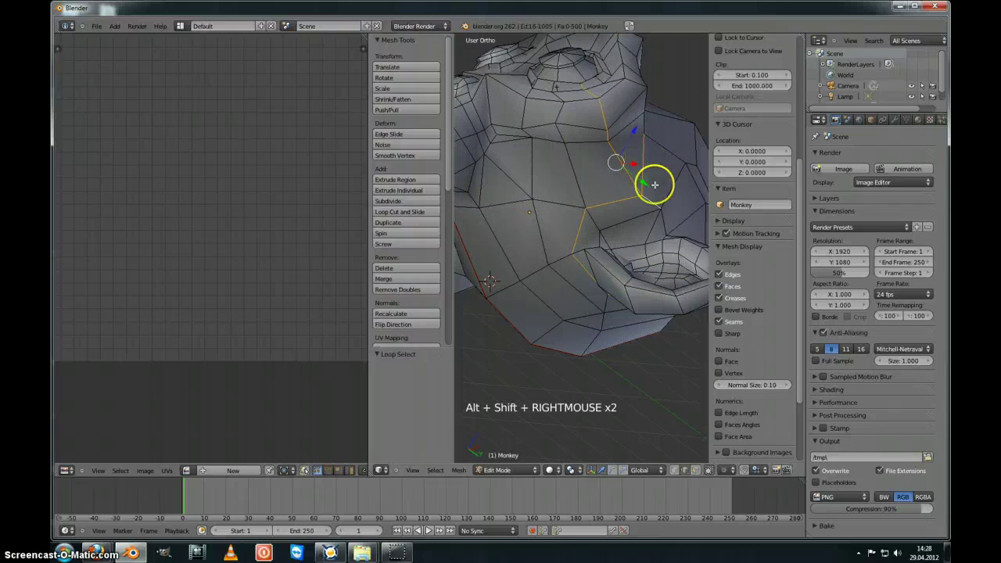
pyautogui.hotkey('ctrl', 'z')
pyautogui.hotkey('ctrl', 'z')
# Add the remaining edges in front of the ear's base to the selection and mark them all as a seam
pyautogui.keyDown('shift'); pyautogui.rightClick(643, 196); pyautogui.keyUp('shift')
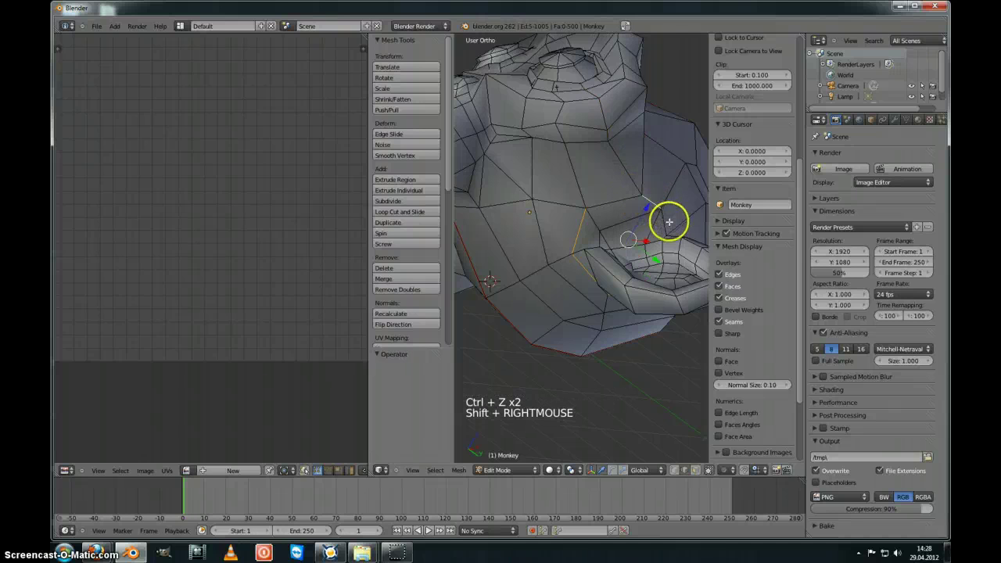
pyautogui.keyDown('shift'); pyautogui.rightClick(663, 223); pyautogui.keyUp('shift')
pyautogui.keyDown('shift'); pyautogui.rightClick(683, 244); pyautogui.keyUp('shift')
pyautogui.moveTo(653, 242); pyautogui.dragTo(607, 244, button='middle')
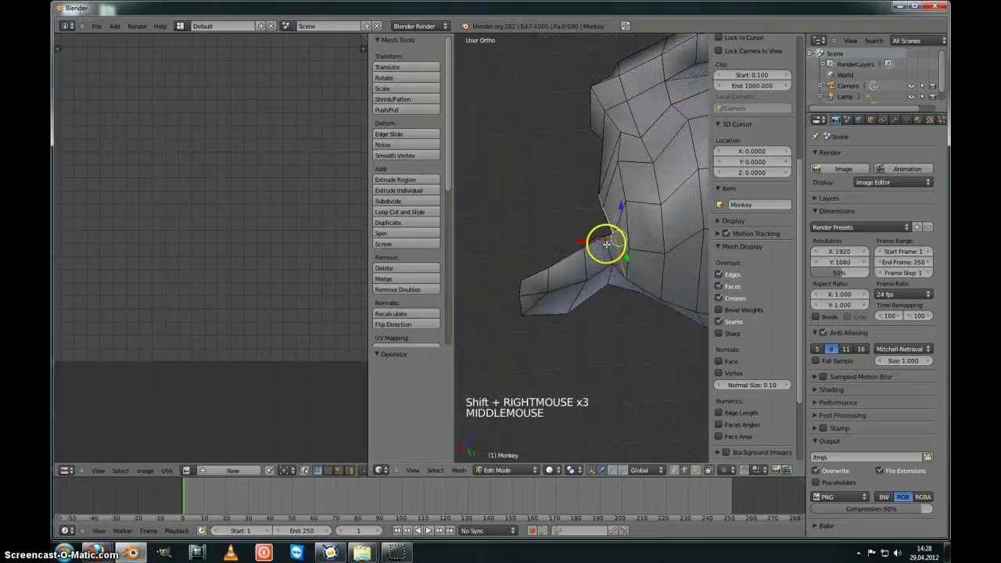
pyautogui.hotkey('ctrl', 'e')
pyautogui.click(606, 245)
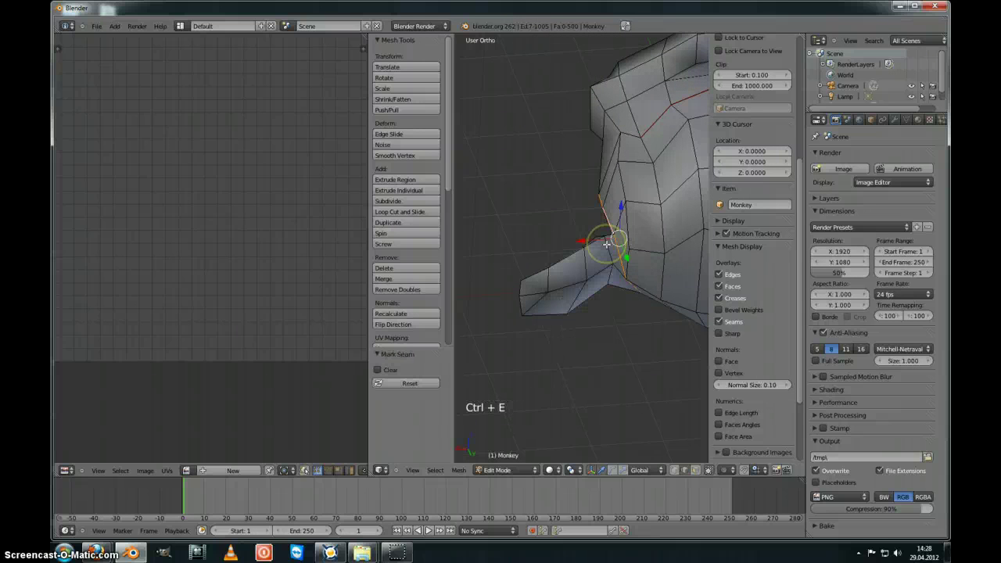
# Hide the tool shelf and the properties sidebar of the 3D view
pyautogui.moveTo(634, 251)
pyautogui.keyDown('shift'); pyautogui.mouseDown(button='middle')
pyautogui.moveTo(534, 257)
pyautogui.moveTo(626, 236)
pyautogui.mouseUp(button='middle'); pyautogui.keyUp('shift')
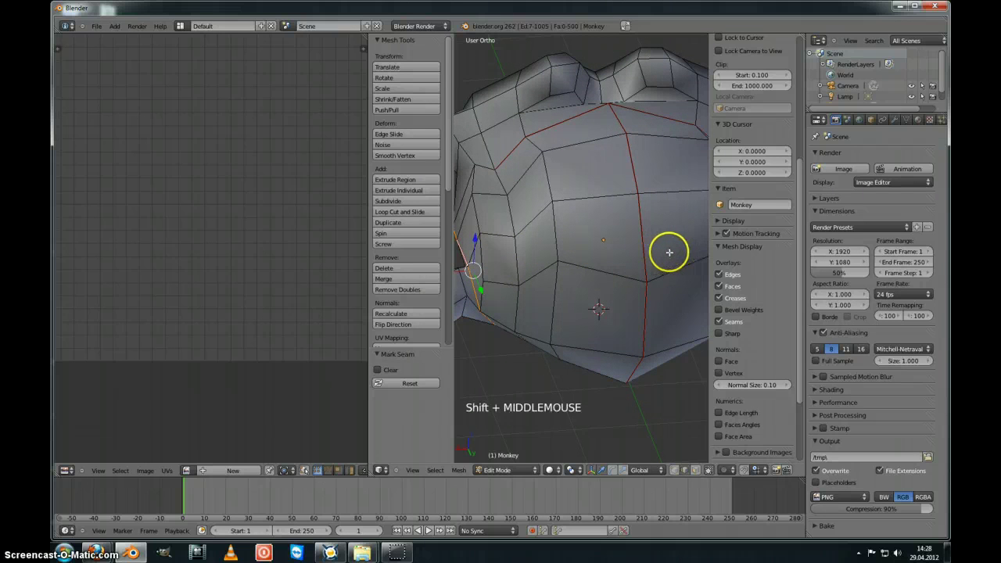
pyautogui.keyDown('shift'); pyautogui.moveTo(669, 252); pyautogui.dragTo(567, 217, button='middle'); pyautogui.keyUp('shift')
pyautogui.press('t')
pyautogui.press('n')
# Select the edges on the head directly behind the base of the opposite ear, centring the view on them
pyautogui.keyDown('alt'); pyautogui.rightClick(597, 271); pyautogui.keyUp('alt')
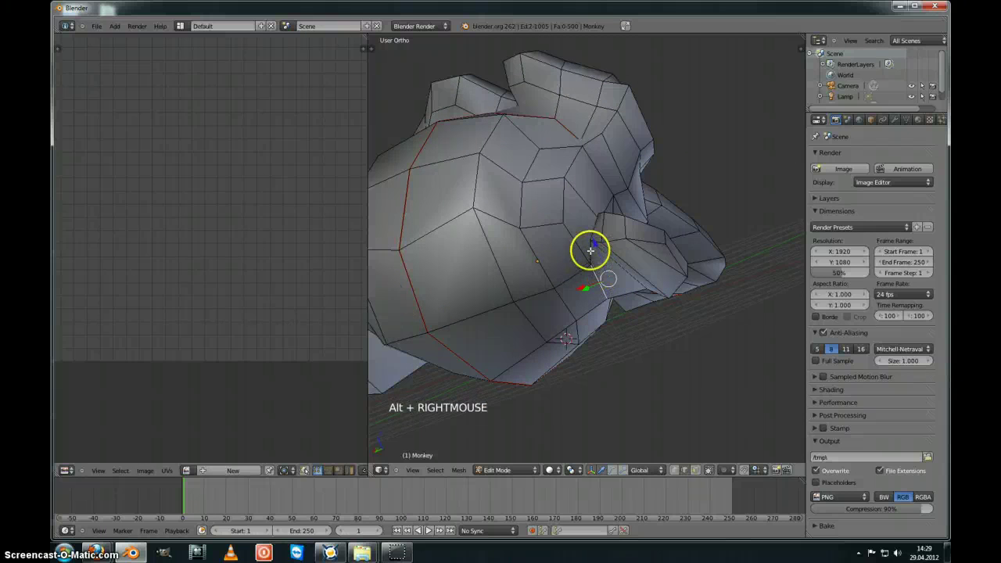
pyautogui.moveTo(591, 250); pyautogui.dragTo(664, 257, button='middle')
pyautogui.scroll(1, 677, 259)
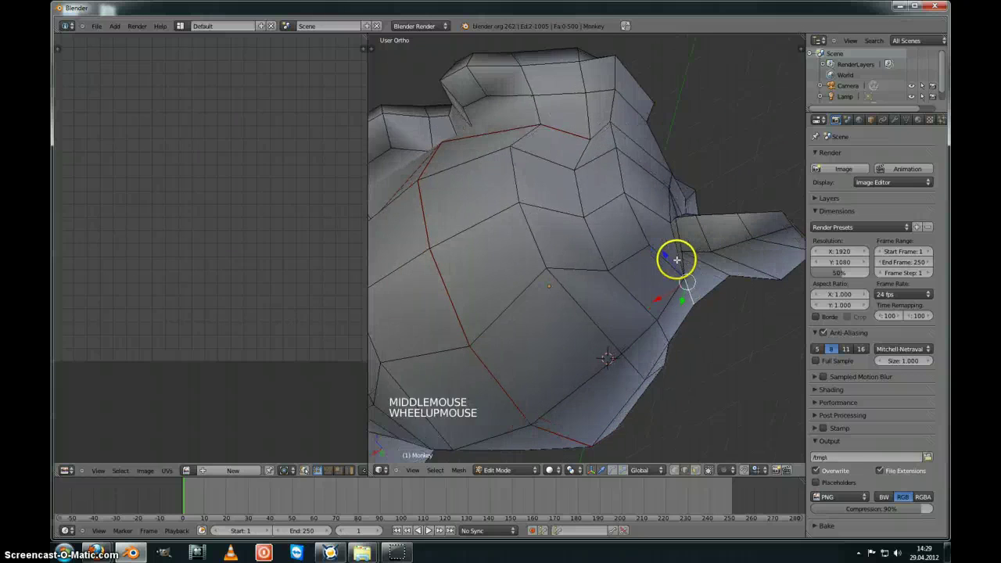
pyautogui.press('KP_Decimal')
pyautogui.moveTo(602, 204); pyautogui.dragTo(571, 261, button='middle')
pyautogui.keyDown('shift'); pyautogui.rightClick(574, 167); pyautogui.keyUp('shift')
pyautogui.moveTo(519, 292); pyautogui.dragTo(539, 268, button='middle')
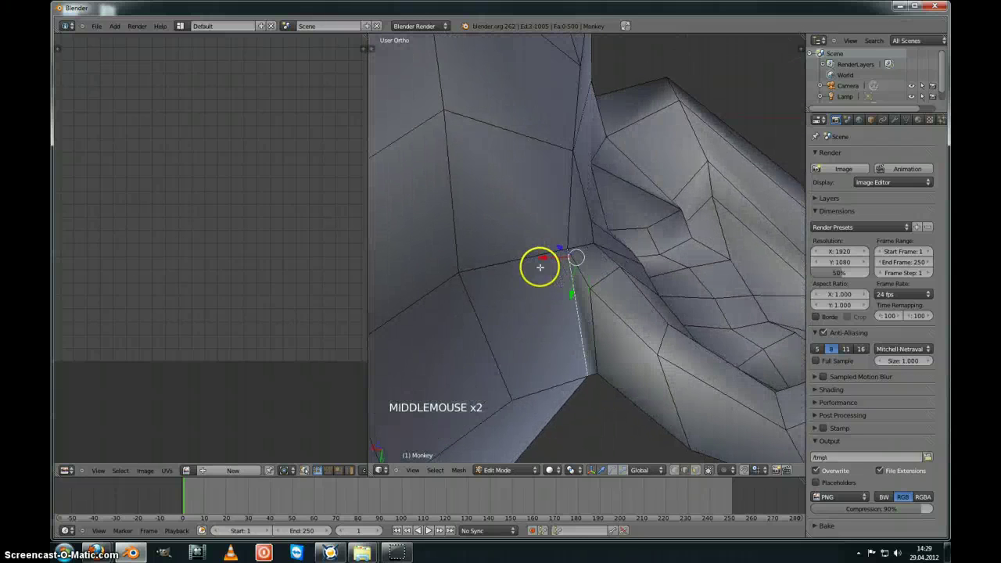
# Extend the selection around the front of the opposite ear's base and mark the selected edges as a seam
pyautogui.moveTo(598, 171); pyautogui.dragTo(522, 169, button='middle')
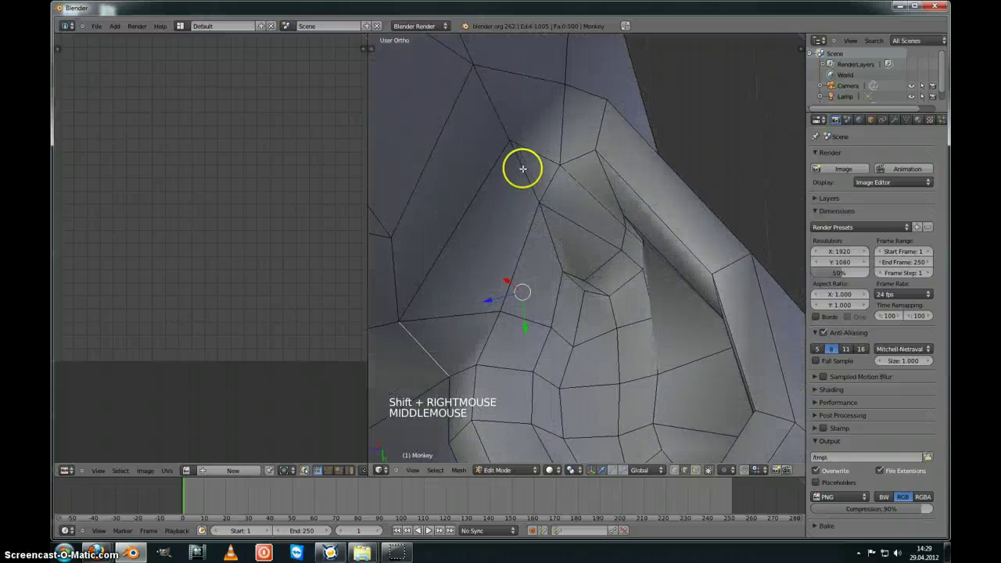
pyautogui.keyDown('shift'); pyautogui.rightClick(393, 259); pyautogui.keyUp('shift')
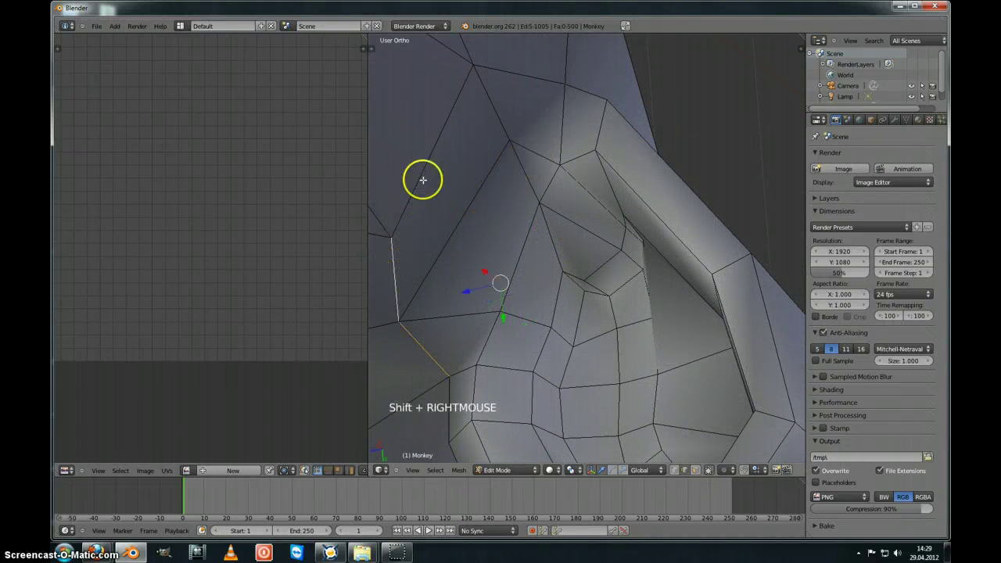
pyautogui.keyDown('shift'); pyautogui.rightClick(519, 79); pyautogui.keyUp('shift')
pyautogui.moveTo(601, 97); pyautogui.dragTo(524, 182, button='middle')
pyautogui.hotkey('ctrl', 'e')
pyautogui.click(539, 179)
pyautogui.scroll(-8, 541, 176)
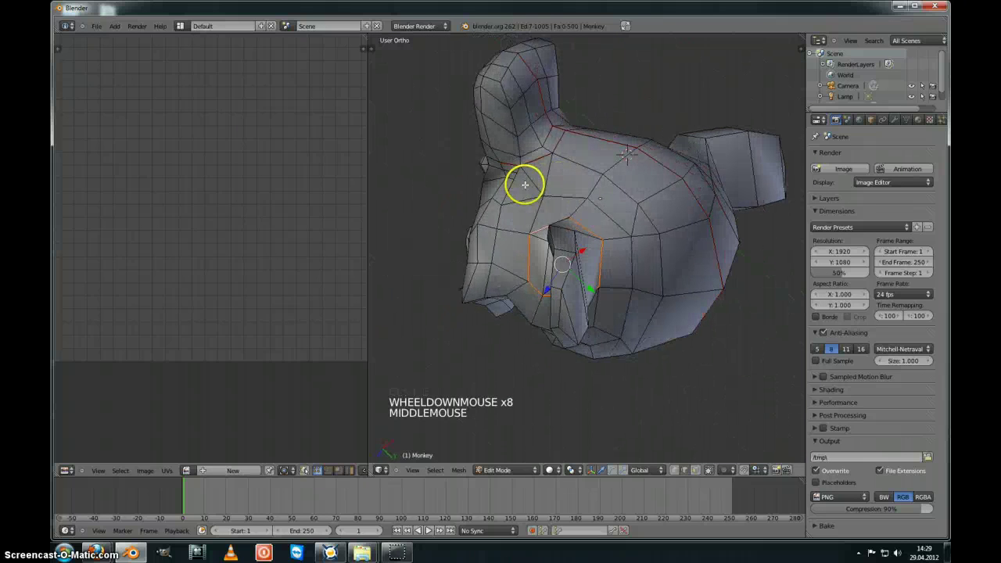
pyautogui.moveTo(732, 230); pyautogui.dragTo(630, 275, button='middle')
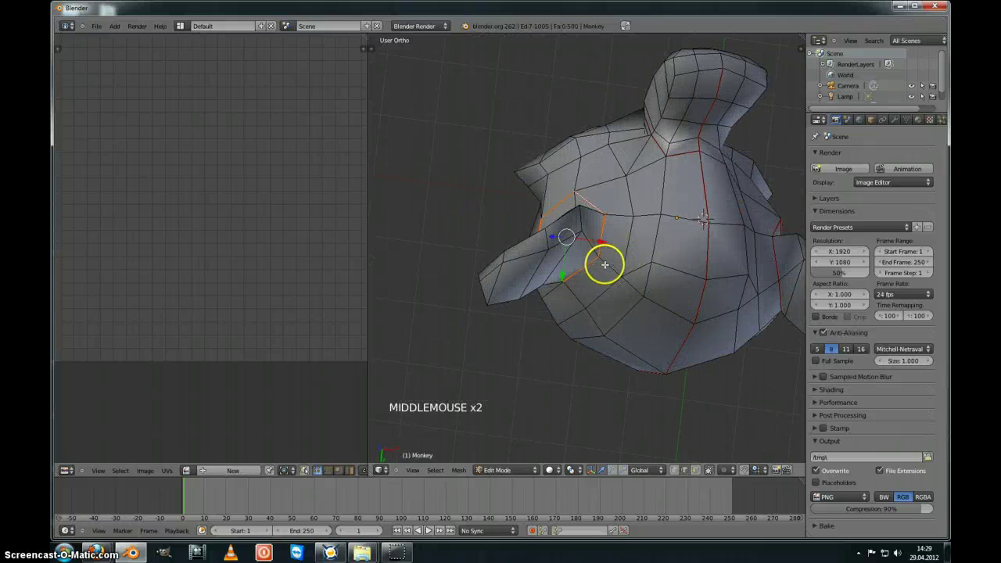
# Select the edge path across the lower back of the head between both ear bases and mark it as a seam
pyautogui.rightClick(604, 265)
pyautogui.moveTo(681, 318); pyautogui.dragTo(654, 297, button='middle')
pyautogui.keyDown('ctrl'); pyautogui.rightClick(776, 291); pyautogui.keyUp('ctrl')
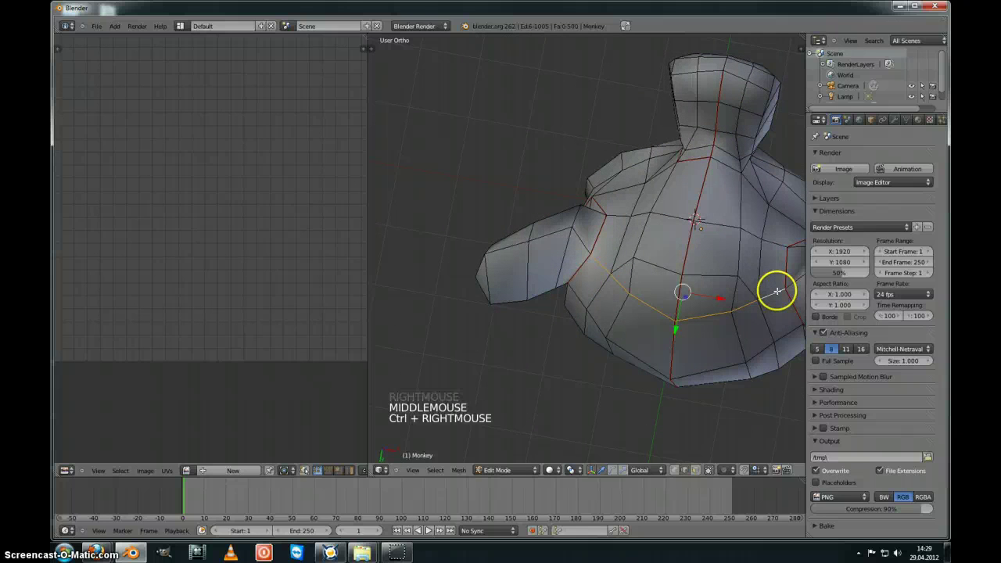
pyautogui.hotkey('ctrl', 'e')
pyautogui.click(775, 289)
# Select the whole monkey mesh and unwrap it along the marked seams
pyautogui.moveTo(664, 226); pyautogui.dragTo(628, 386, button='middle')
pyautogui.scroll(-8, 645, 313)
pyautogui.press('a')
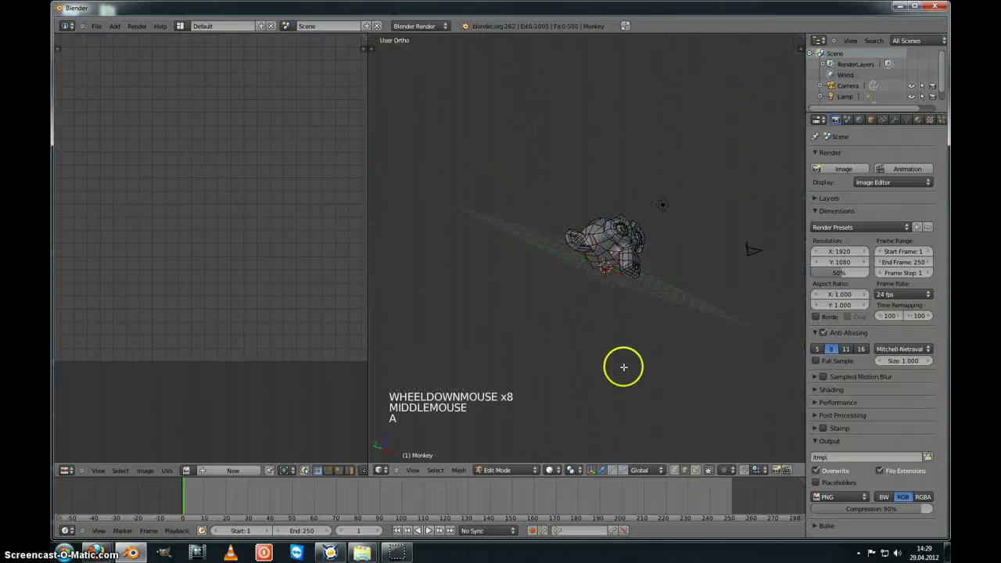
pyautogui.press('a')
pyautogui.press('u')
pyautogui.click(621, 361)
pyautogui.scroll(-3, 272, 210)
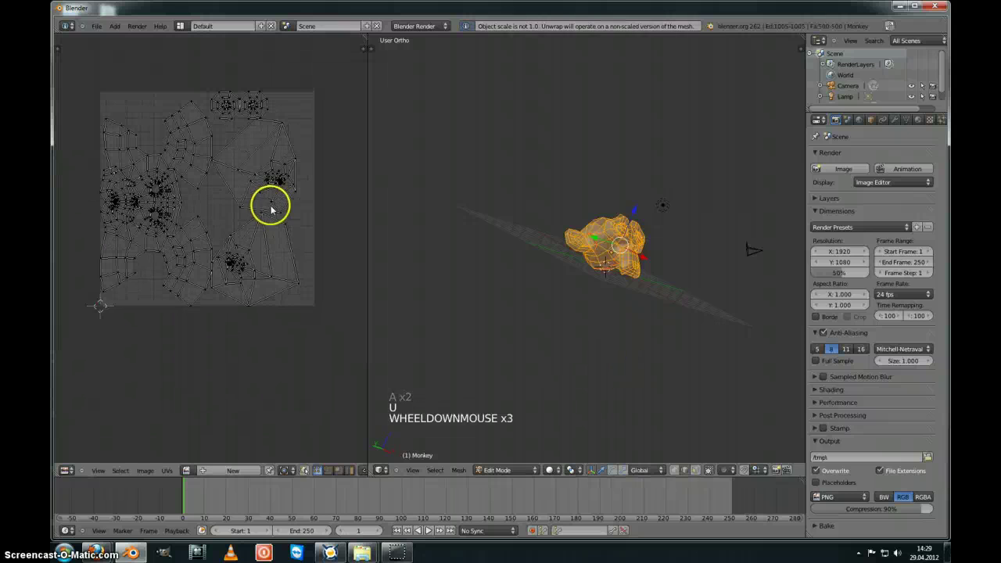
# Select all UV islands and rotate them by -90 degrees so the face stands upright
pyautogui.keyDown('shift'); pyautogui.moveTo(271, 220); pyautogui.dragTo(279, 263, button='middle'); pyautogui.keyUp('shift')
pyautogui.press('a')
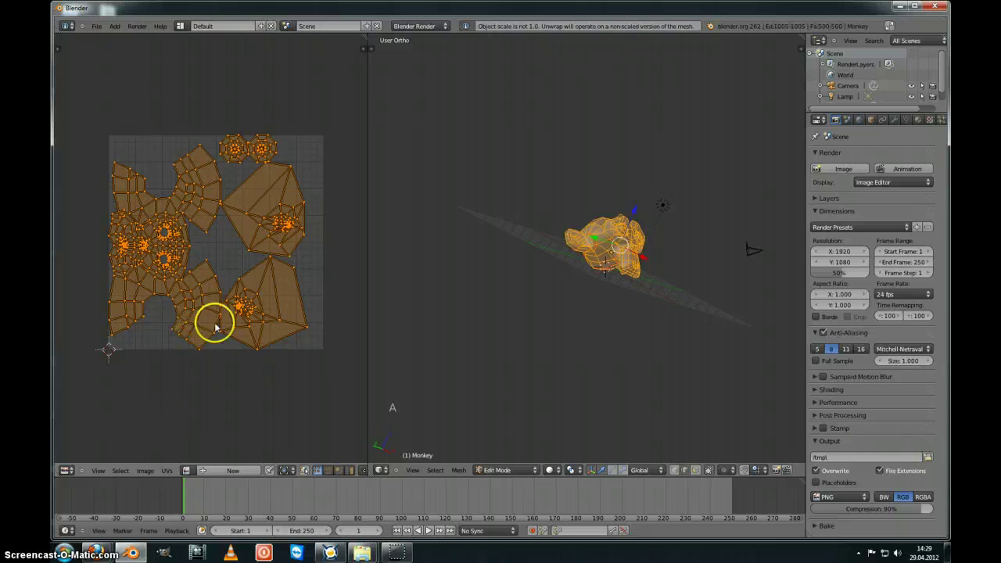
pyautogui.press('r')
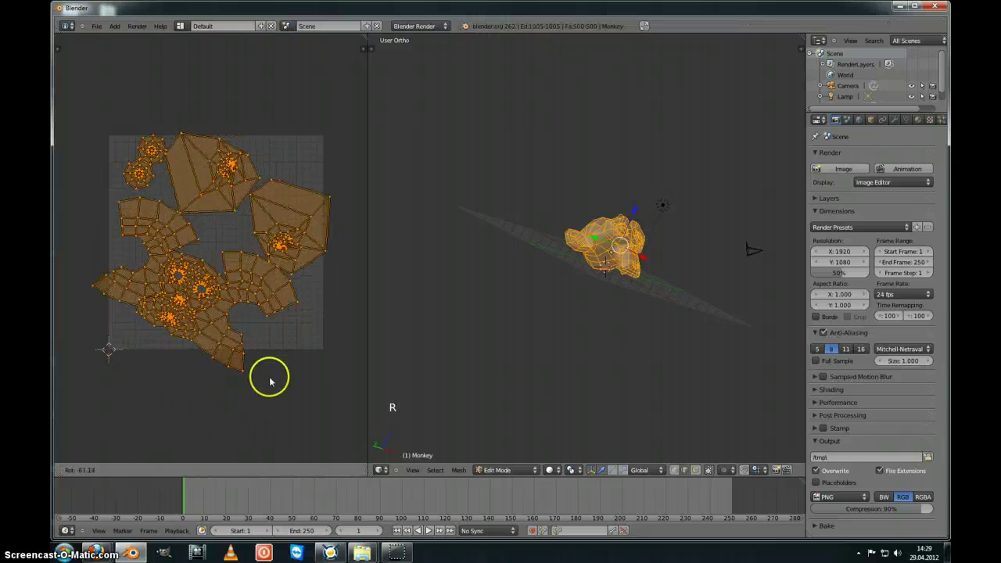
pyautogui.write('90')
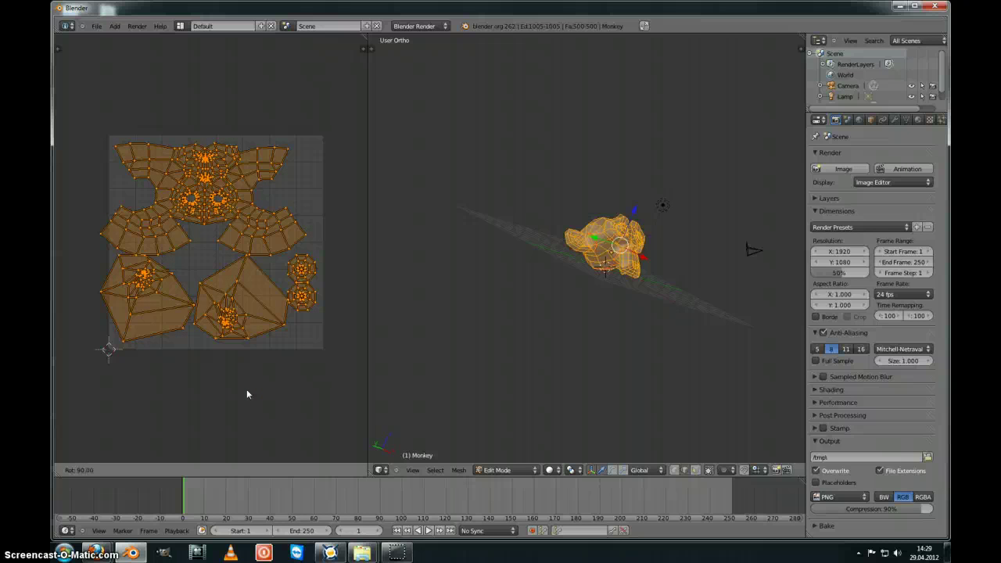
pyautogui.write('-90')
pyautogui.press('Return')
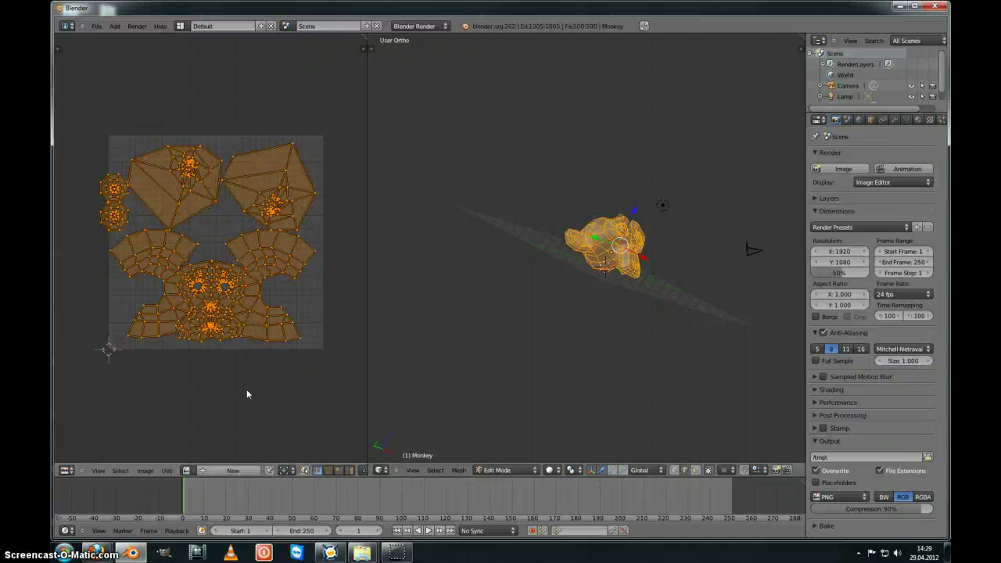
# Scale down and move all UV islands so they fit inside the UV square
pyautogui.press('g')
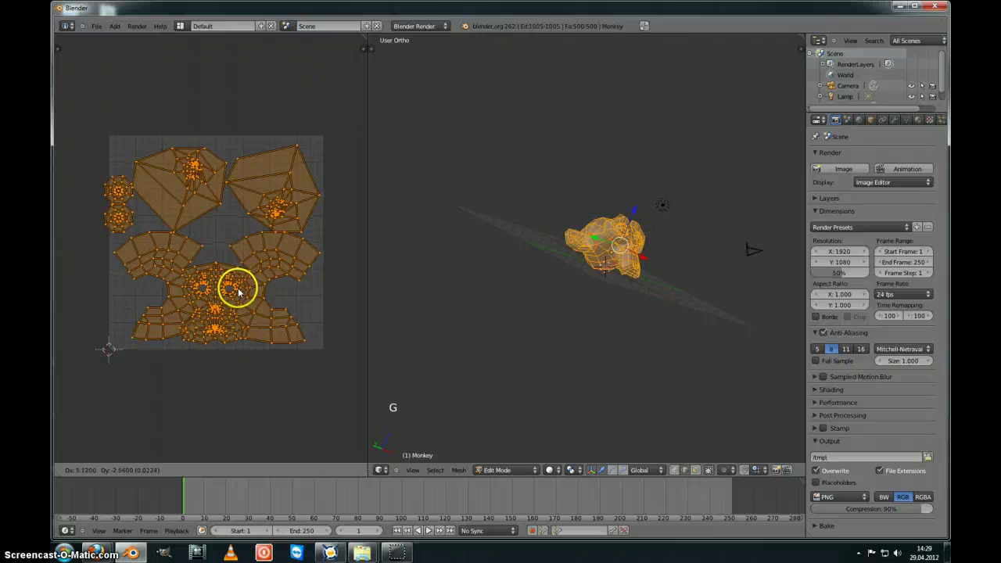
pyautogui.click(332, 368)
pyautogui.press('s')
pyautogui.press('s')
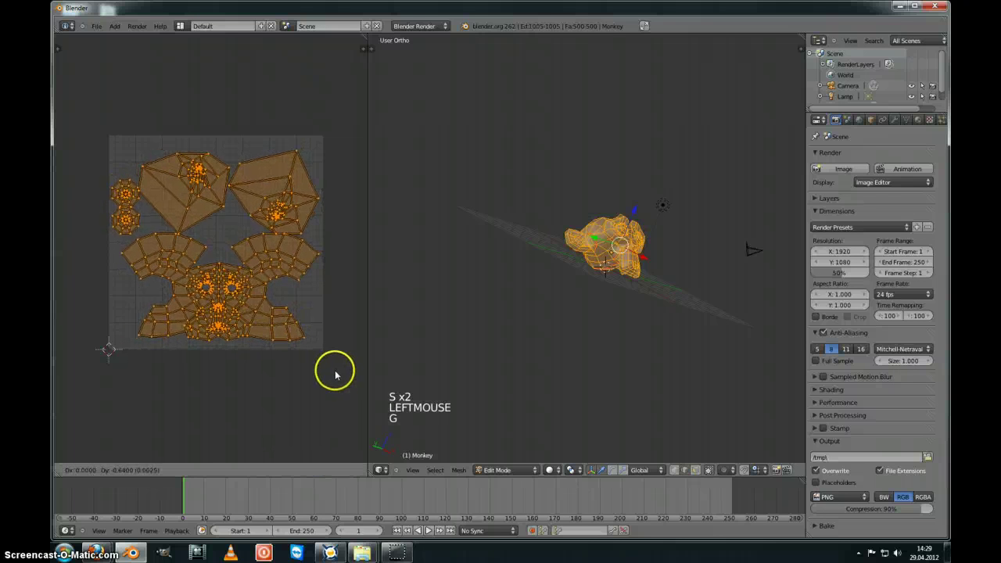
pyautogui.click(335, 374)
# Deselect the UVs and examine the dense vertex cluster inside the upper-left large island of the layout
pyautogui.scroll(2, 275, 326)
pyautogui.press('a')
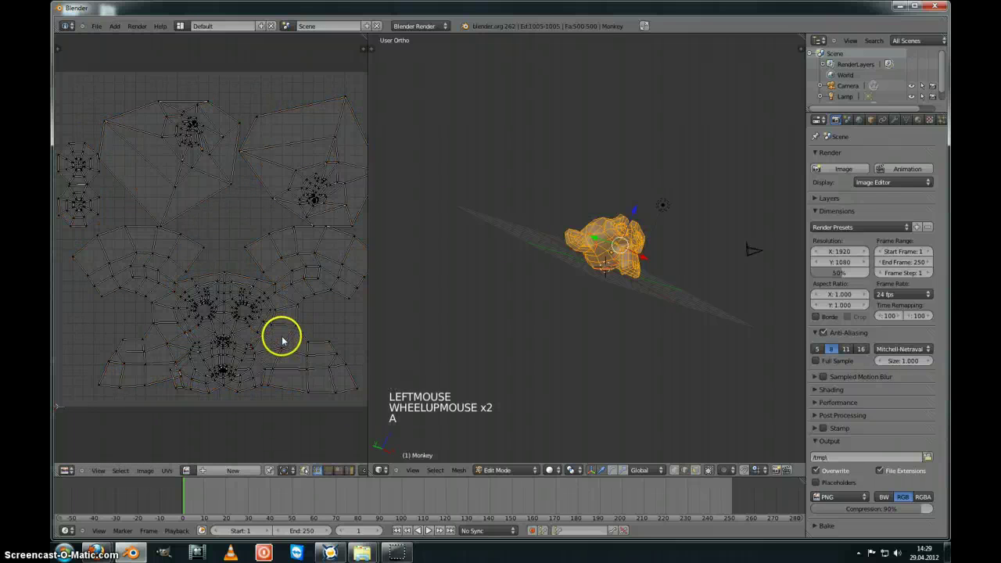
pyautogui.keyDown('shift'); pyautogui.moveTo(274, 310); pyautogui.dragTo(286, 328, button='middle'); pyautogui.keyUp('shift')
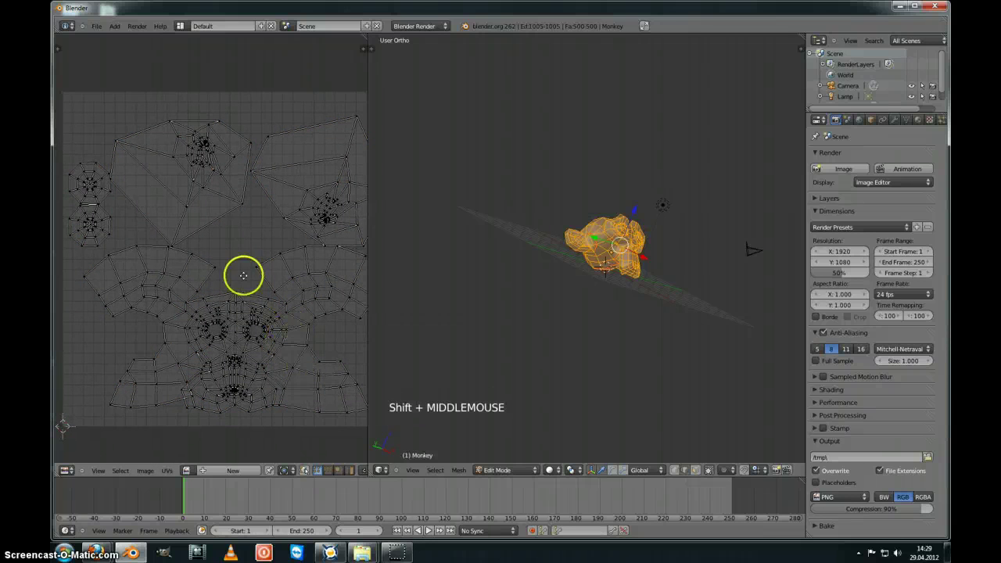
pyautogui.scroll(3, 229, 219)
pyautogui.keyDown('shift'); pyautogui.moveTo(230, 219); pyautogui.dragTo(216, 284, button='middle'); pyautogui.keyUp('shift')
pyautogui.scroll(3, 224, 301)
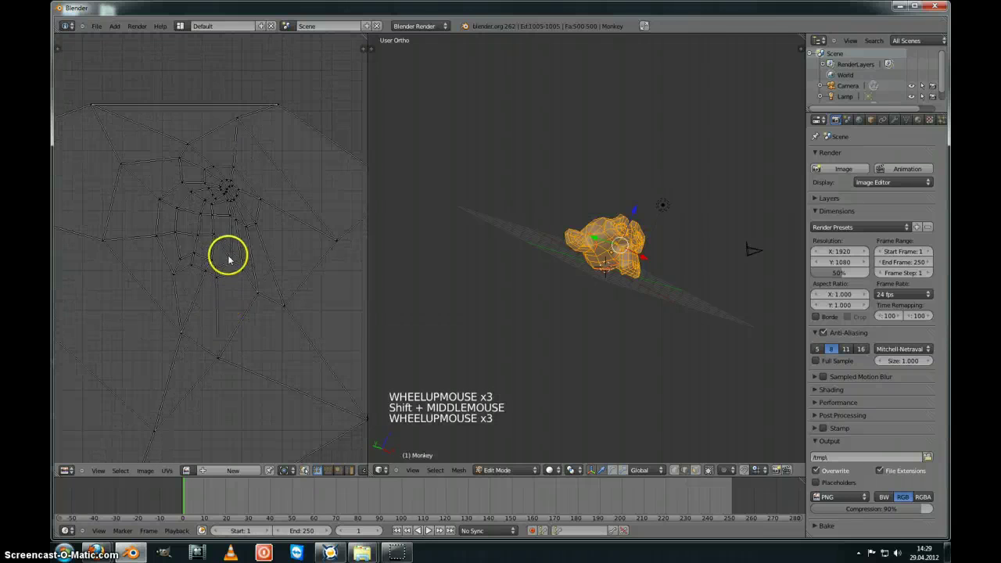
pyautogui.scroll(1, 228, 260)
pyautogui.rightClick(237, 174)
pyautogui.rightClick(236, 171)
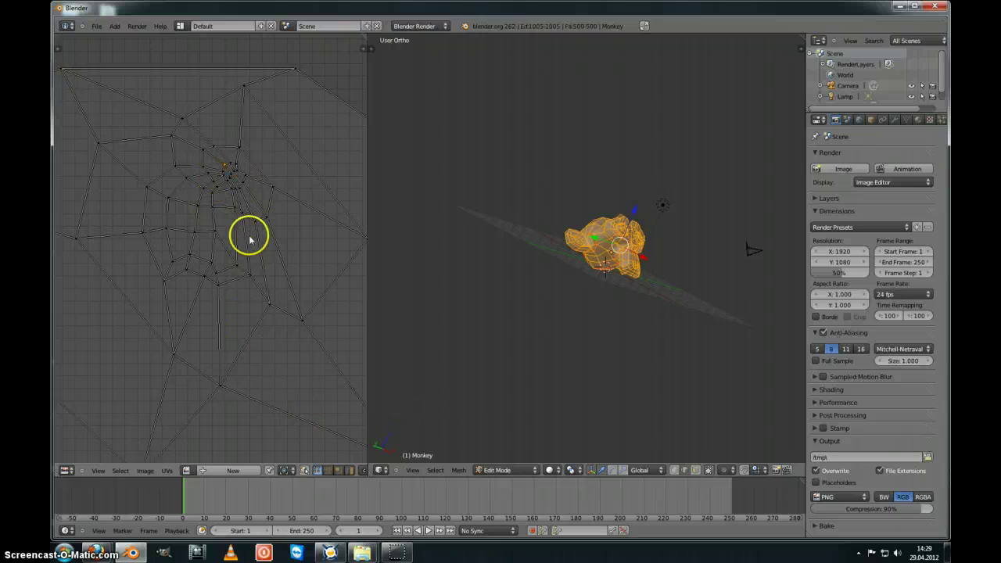
pyautogui.scroll(-9, 250, 234)
pyautogui.scroll(7, 218, 264)
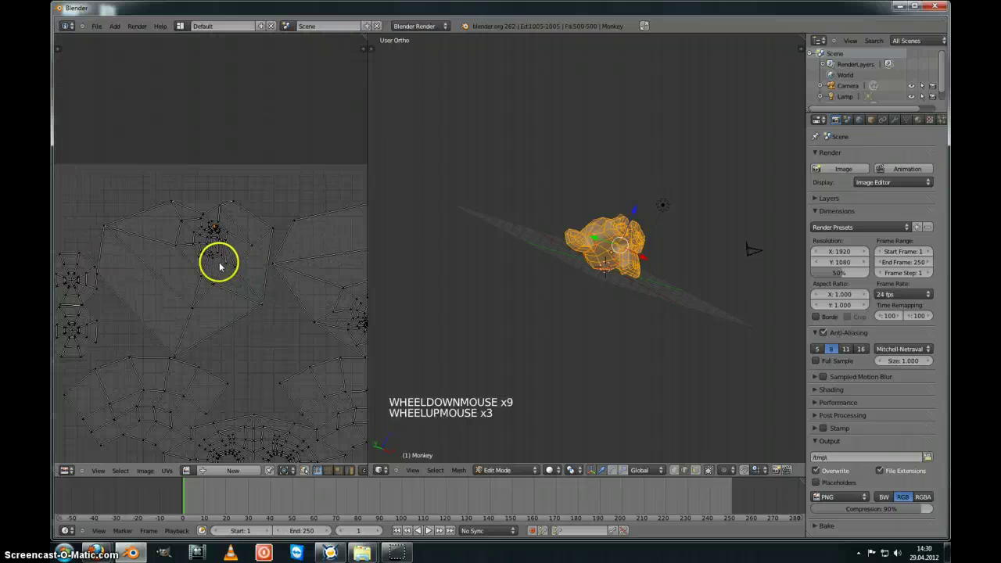
pyautogui.scroll(-2, 213, 263)
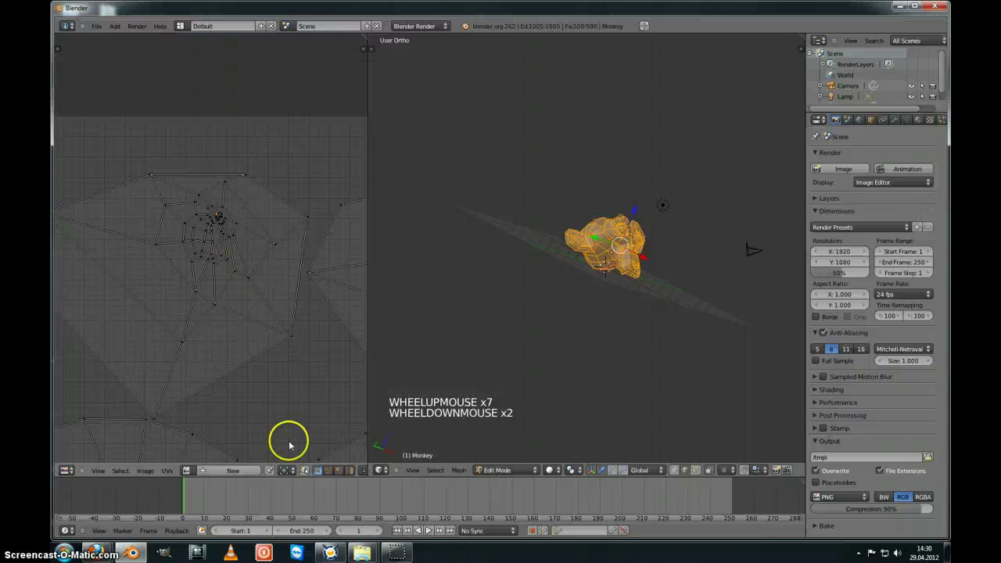
# Turn on selection syncing between the UV layout and the mesh
pyautogui.click(305, 473)
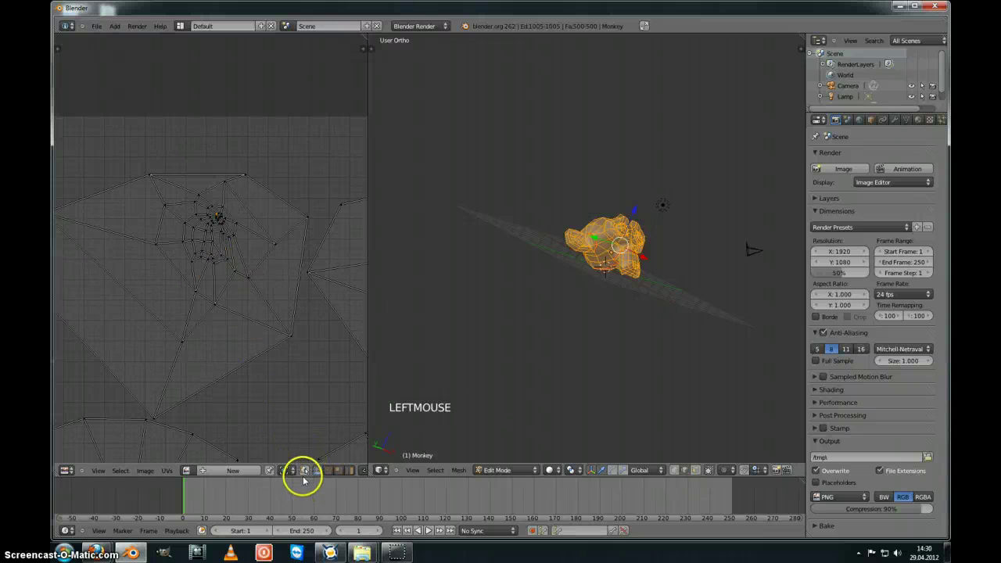
pyautogui.rightClick(282, 345)
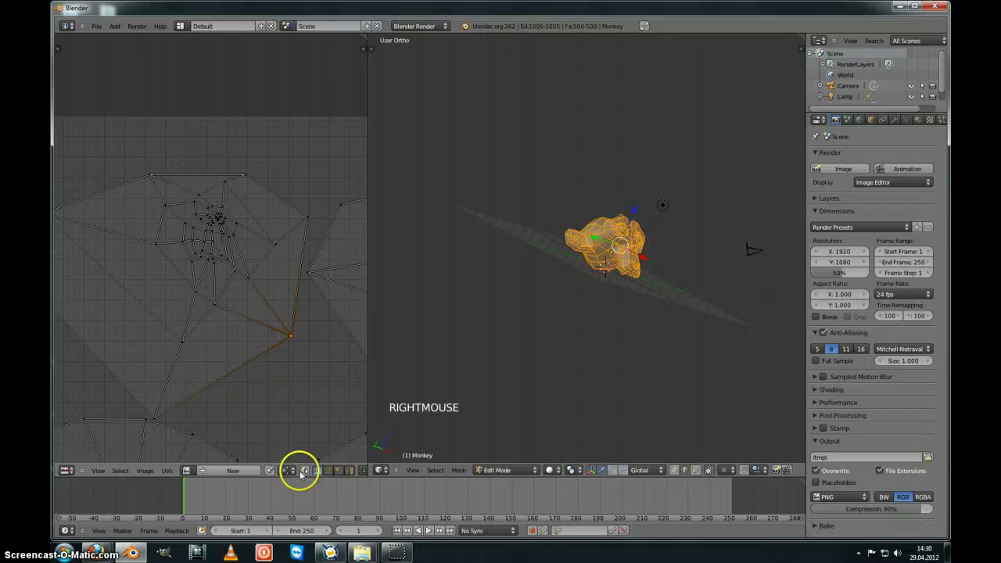
pyautogui.click(304, 471)
pyautogui.scroll(-6, 252, 341)
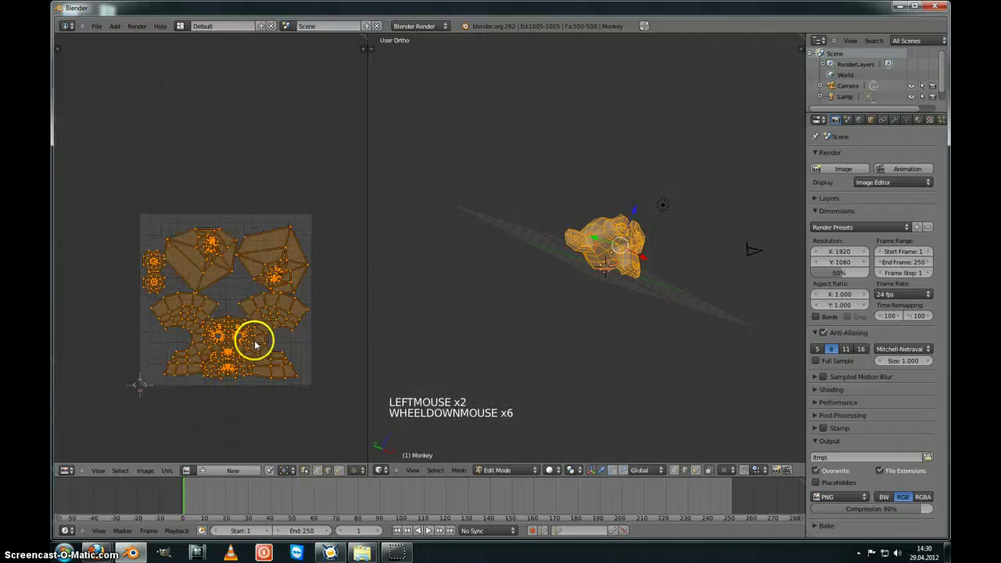
# Box-select the dense vertex cluster inside the upper-left large UV island
pyautogui.rightClick(221, 255)
pyautogui.rightClick(221, 255)
pyautogui.keyDown('shift'); pyautogui.rightClick(212, 241); pyautogui.keyUp('shift')
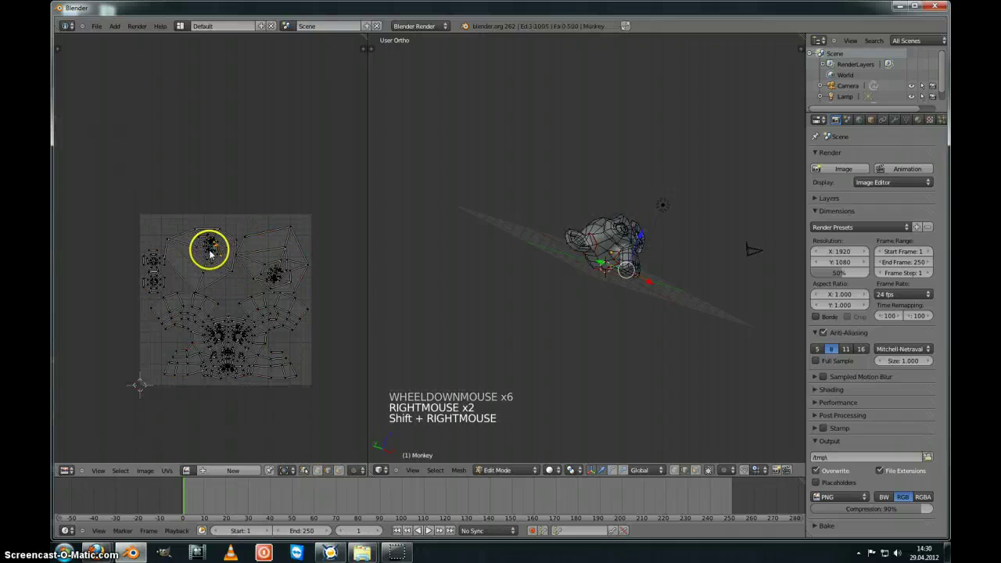
pyautogui.keyDown('shift'); pyautogui.rightClick(209, 245); pyautogui.keyUp('shift')
pyautogui.press('a')
pyautogui.press('b')
pyautogui.moveTo(202, 240); pyautogui.dragTo(223, 258)
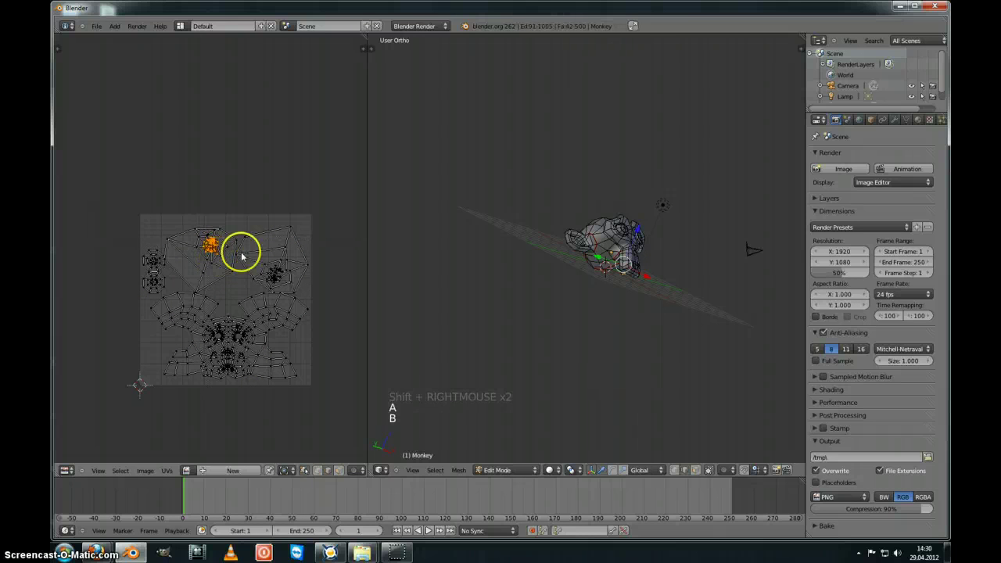
# Examine on the model which part of the head the selected UV cluster belongs to, and turn selection syncing off
pyautogui.moveTo(520, 281); pyautogui.dragTo(564, 258, button='middle')
pyautogui.scroll(2, 641, 302)
pyautogui.scroll(3, 677, 315)
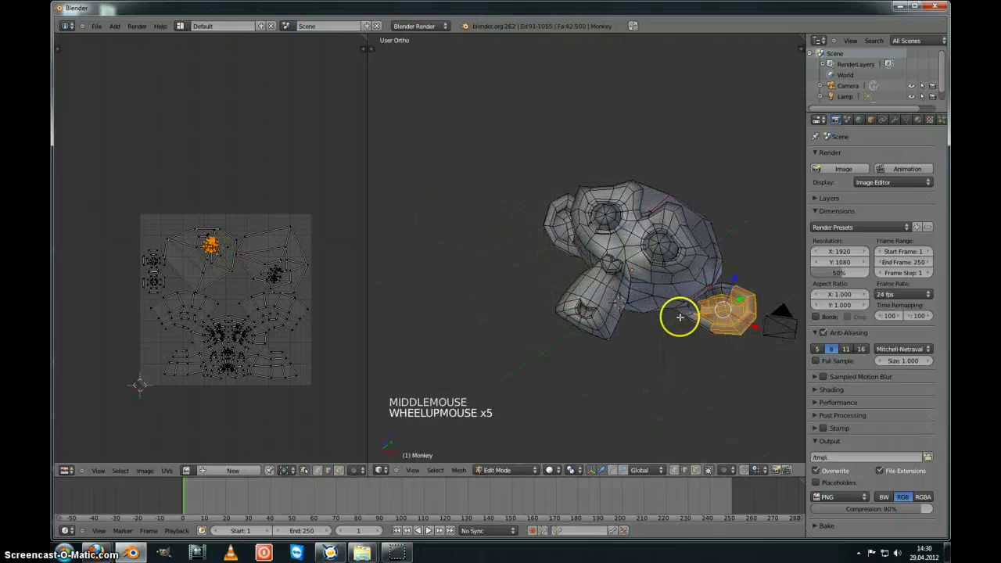
pyautogui.keyDown('shift'); pyautogui.moveTo(677, 315); pyautogui.dragTo(571, 288, button='middle'); pyautogui.keyUp('shift')
pyautogui.scroll(2, 646, 303)
pyautogui.scroll(1, 653, 312)
pyautogui.moveTo(659, 324); pyautogui.dragTo(578, 283, button='middle')
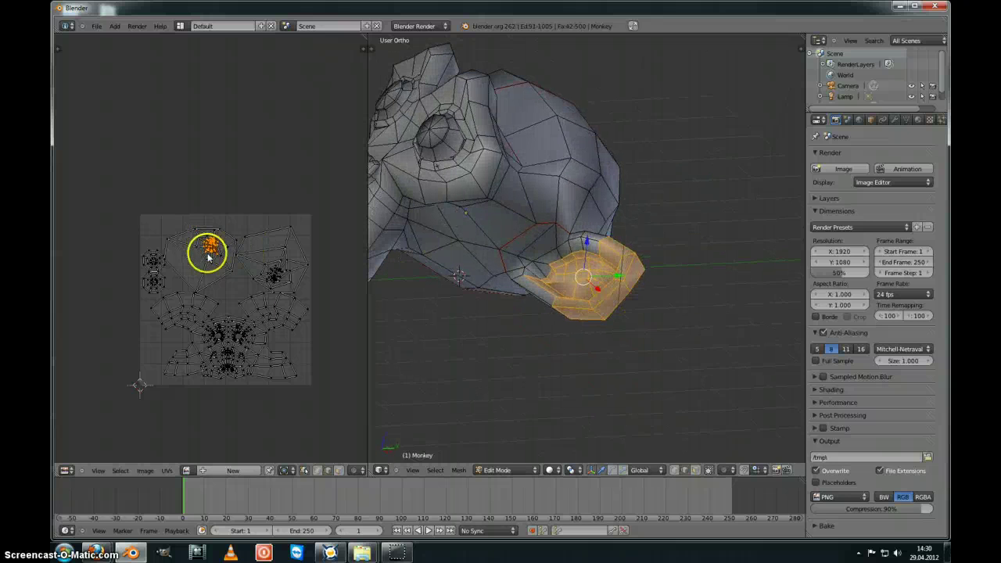
pyautogui.click(304, 470)
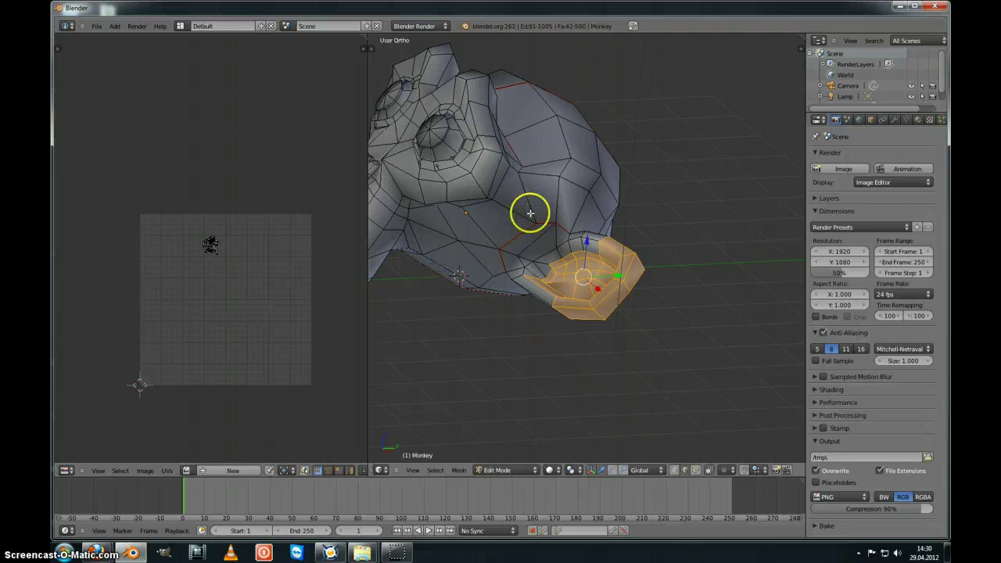
pyautogui.rightClick(544, 152)
pyautogui.keyDown('shift'); pyautogui.rightClick(560, 116); pyautogui.keyUp('shift')
pyautogui.keyDown('shift'); pyautogui.rightClick(560, 116); pyautogui.keyUp('shift')
pyautogui.keyDown('shift'); pyautogui.rightClick(578, 233); pyautogui.keyUp('shift')
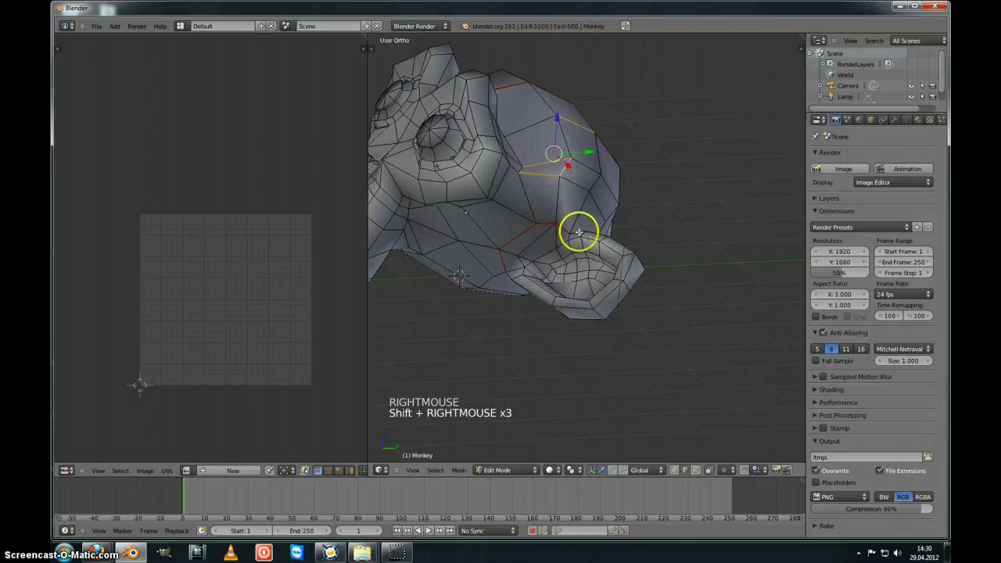
pyautogui.moveTo(576, 230)
pyautogui.mouseDown(button='middle')
pyautogui.moveTo(576, 250)
pyautogui.moveTo(585, 239)
pyautogui.mouseUp(button='middle')
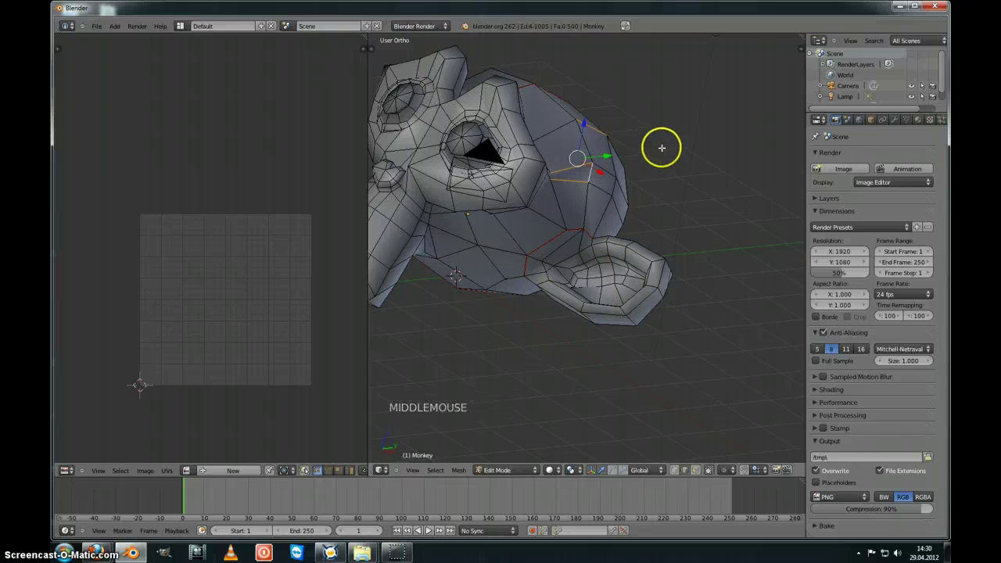
pyautogui.press('b')
pyautogui.moveTo(677, 101); pyautogui.dragTo(540, 350)
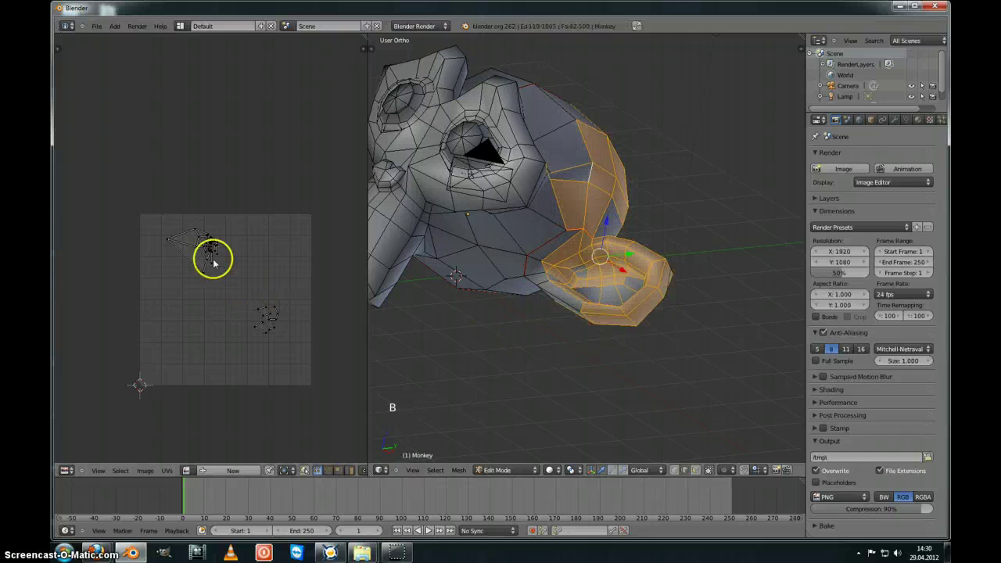
pyautogui.moveTo(537, 245); pyautogui.dragTo(576, 253, button='middle')
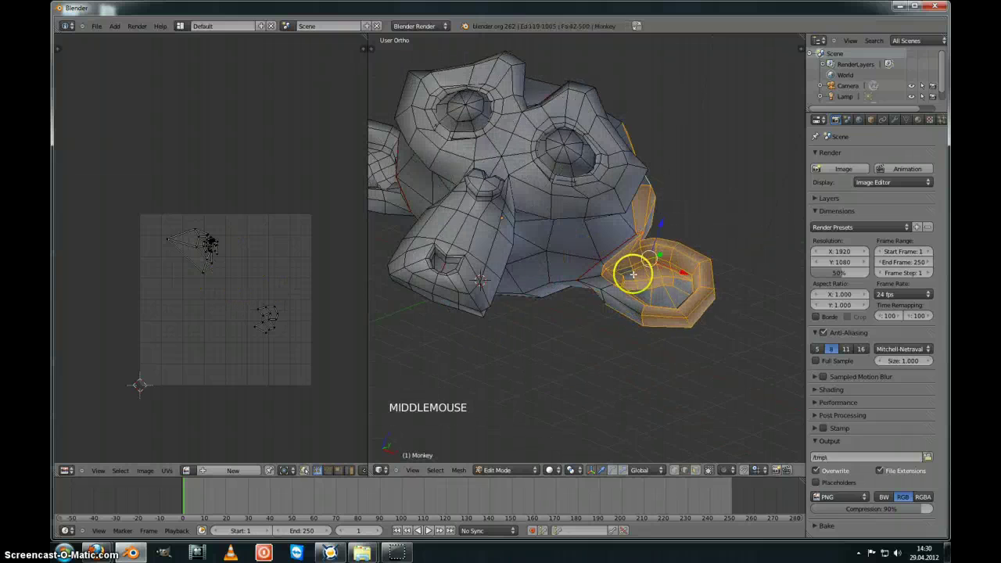
pyautogui.press('a')
# Select the edge loop running around the outer back of the ear and mark it as a seam
pyautogui.moveTo(676, 319); pyautogui.dragTo(505, 208, button='middle')
pyautogui.keyDown('alt'); pyautogui.rightClick(664, 305); pyautogui.keyUp('alt')
pyautogui.keyDown('alt'); pyautogui.keyDown('shift'); pyautogui.rightClick(466, 232); pyautogui.keyUp('shift'); pyautogui.keyUp('alt')
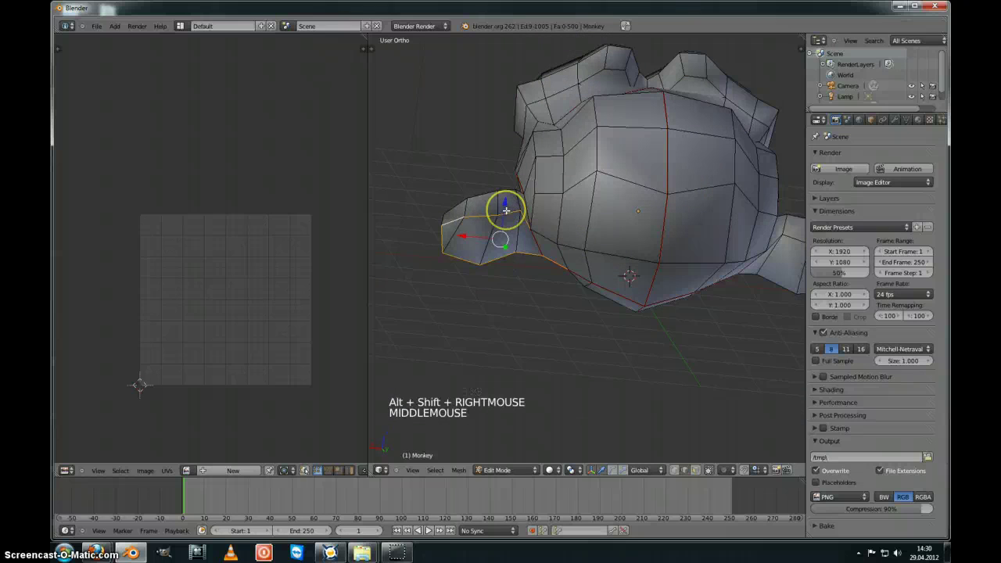
pyautogui.hotkey('ctrl', 'e')
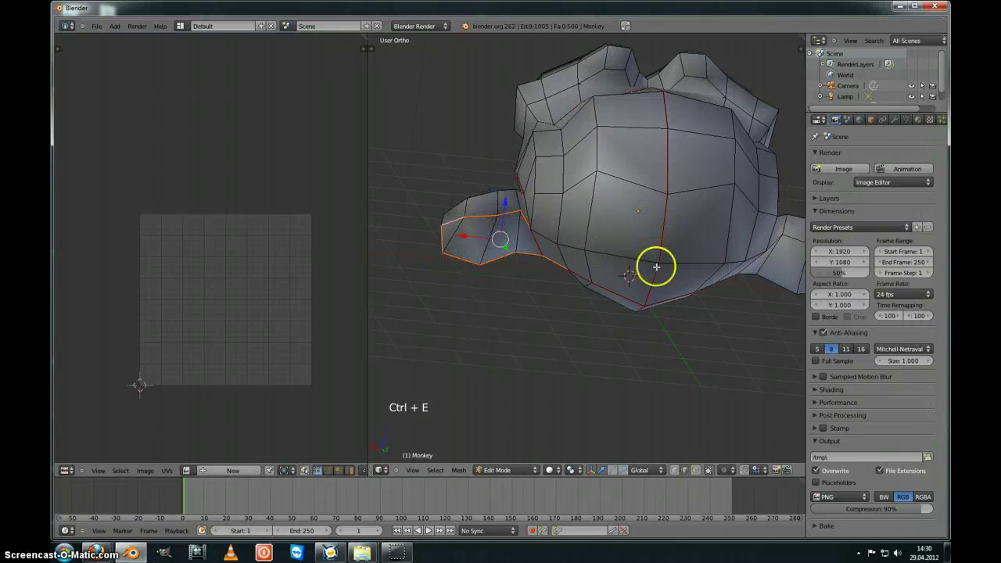
# Select the matching edge loop around the back of the opposite ear and mark it as a seam
pyautogui.keyDown('shift'); pyautogui.moveTo(652, 265); pyautogui.dragTo(498, 243, button='middle'); pyautogui.keyUp('shift')
pyautogui.keyDown('alt'); pyautogui.rightClick(683, 225); pyautogui.keyUp('alt')
pyautogui.keyDown('alt'); pyautogui.keyDown('shift'); pyautogui.rightClick(681, 264); pyautogui.keyUp('shift'); pyautogui.keyUp('alt')
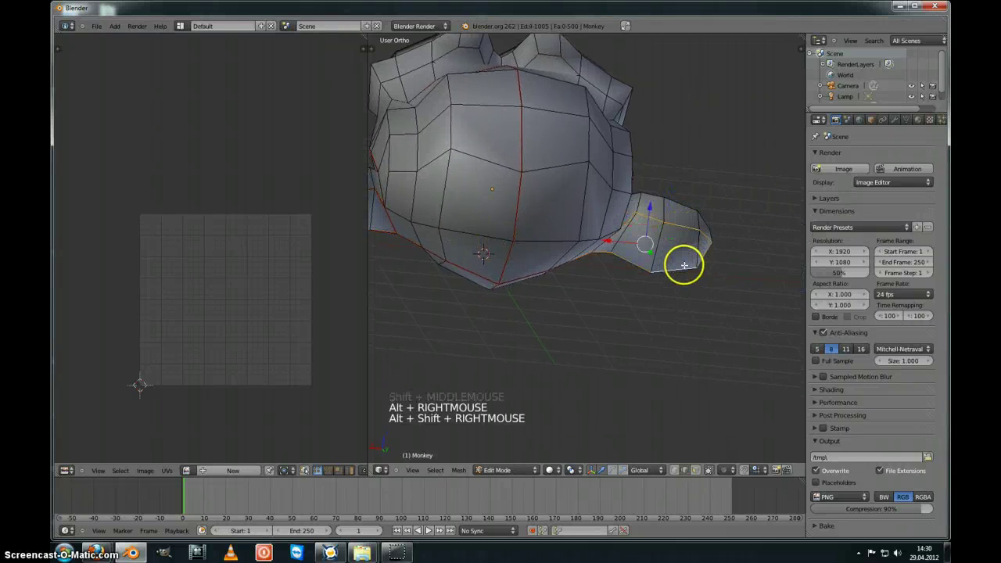
pyautogui.hotkey('ctrl', 'e')
pyautogui.click(681, 264)
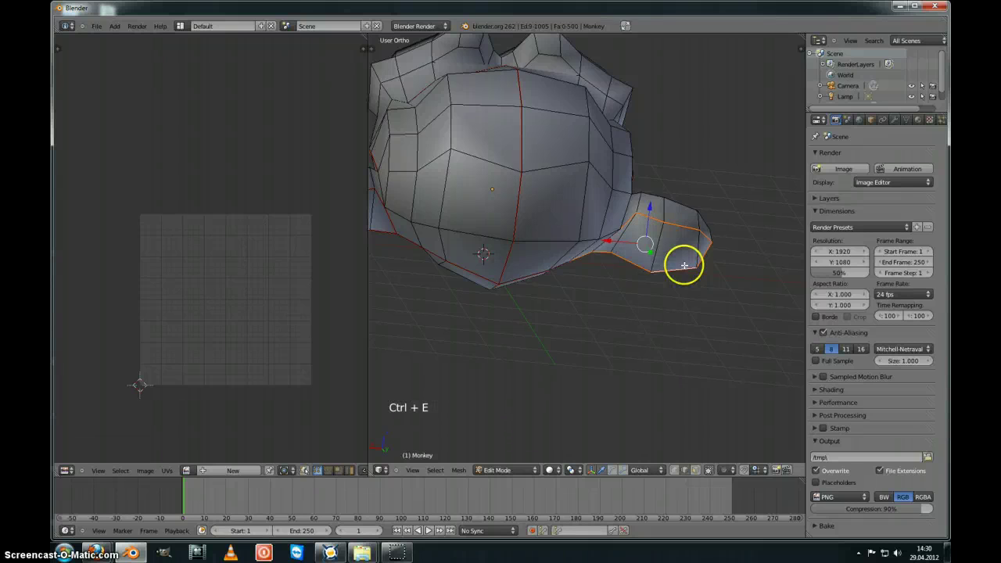
# Select the whole mesh and unwrap it again with the added ear seams
pyautogui.press('a')
pyautogui.press('a')
pyautogui.press('u')
pyautogui.click(682, 266)
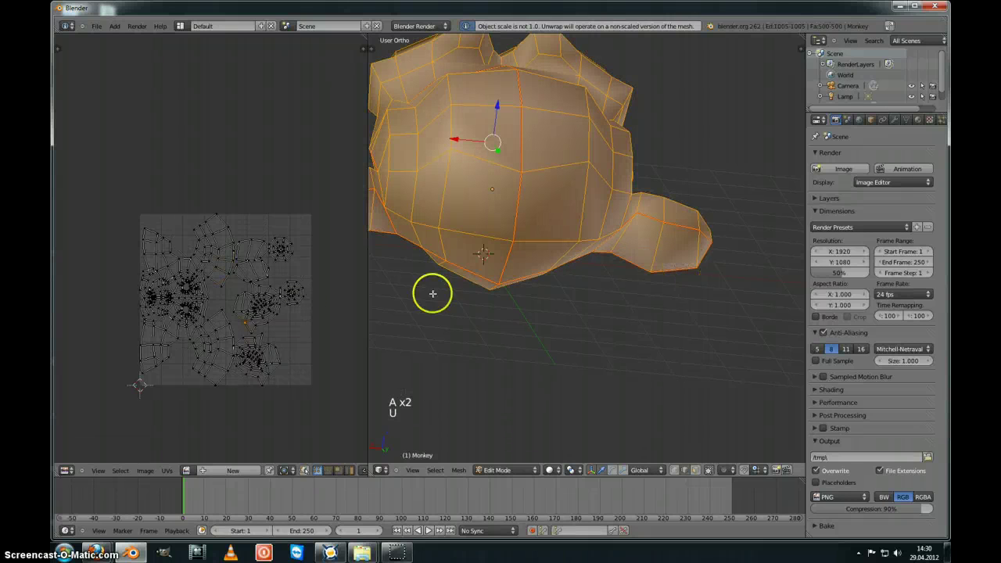
# Examine the new UV layout, focusing on the islands of the ears
pyautogui.press('a')
pyautogui.scroll(3, 265, 338)
pyautogui.keyDown('shift'); pyautogui.moveTo(264, 337); pyautogui.dragTo(237, 251, button='middle'); pyautogui.keyUp('shift')
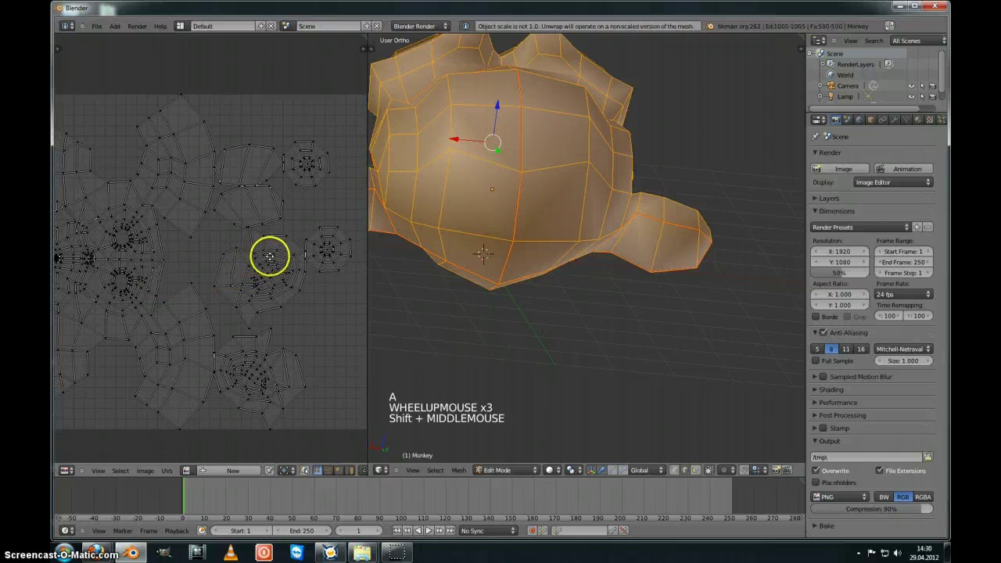
pyautogui.scroll(-1, 277, 257)
pyautogui.keyDown('shift'); pyautogui.moveTo(277, 257); pyautogui.dragTo(268, 255, button='middle'); pyautogui.keyUp('shift')
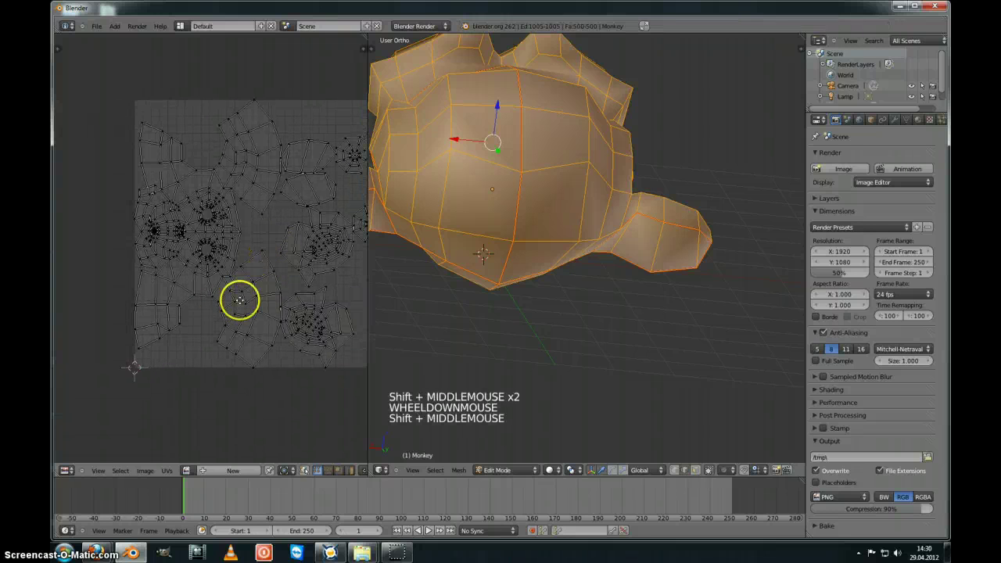
pyautogui.keyDown('shift'); pyautogui.moveTo(223, 311); pyautogui.dragTo(224, 306, button='middle'); pyautogui.keyUp('shift')
pyautogui.scroll(-1, 223, 310)
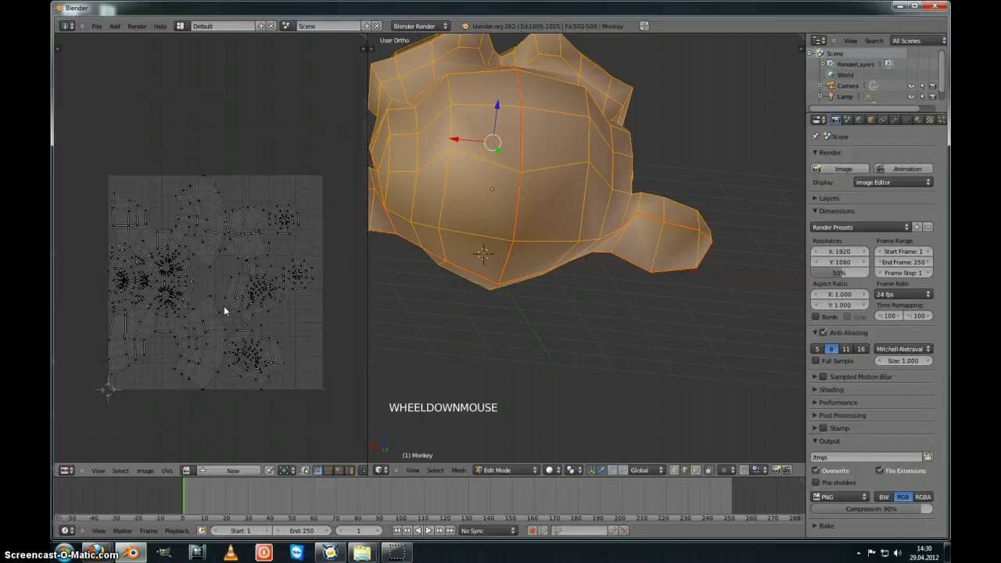
# Open the export dialog for the UV layout to view its options and cancel without exporting
pyautogui.scroll(1, 224, 310)
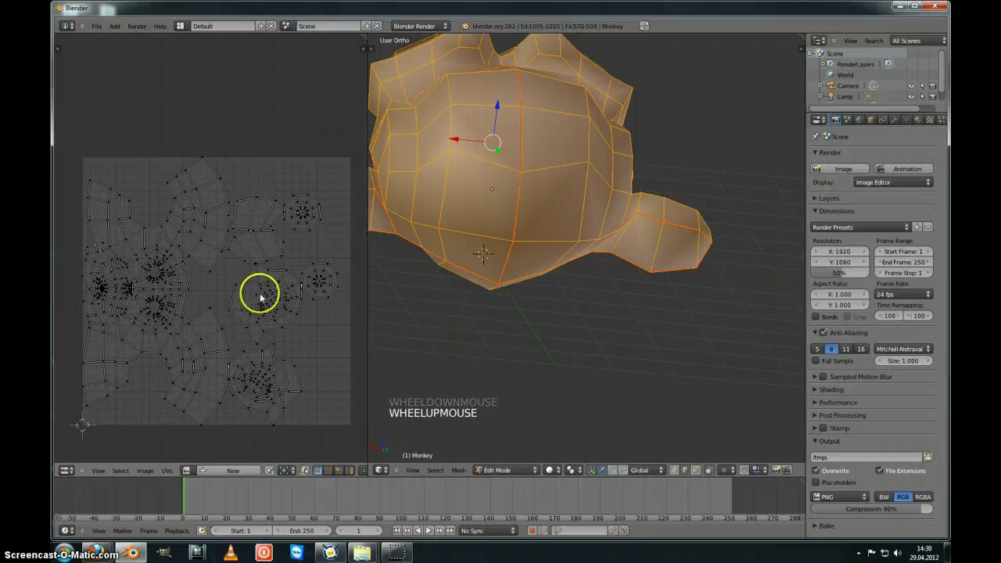
pyautogui.click(167, 471)
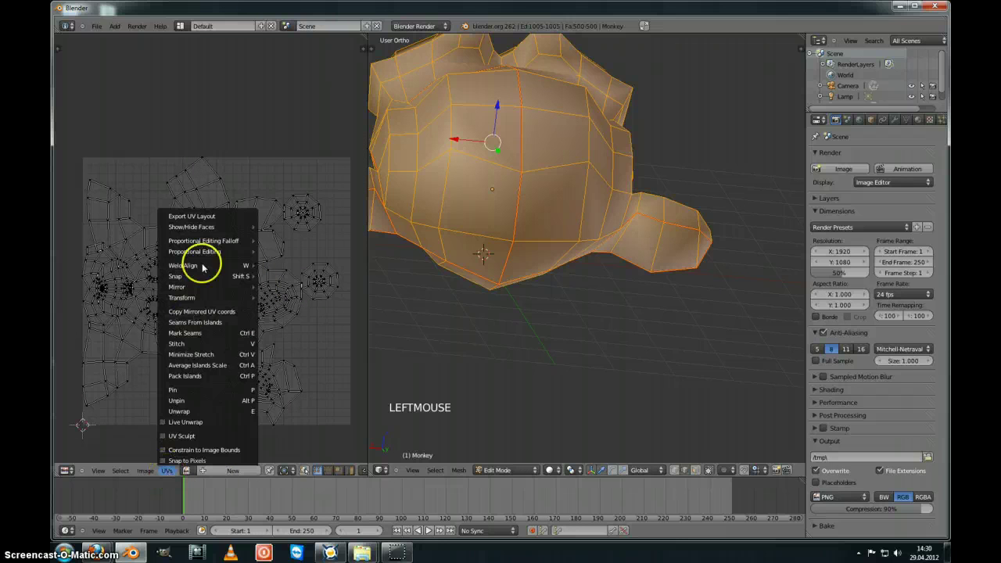
pyautogui.click(201, 214)
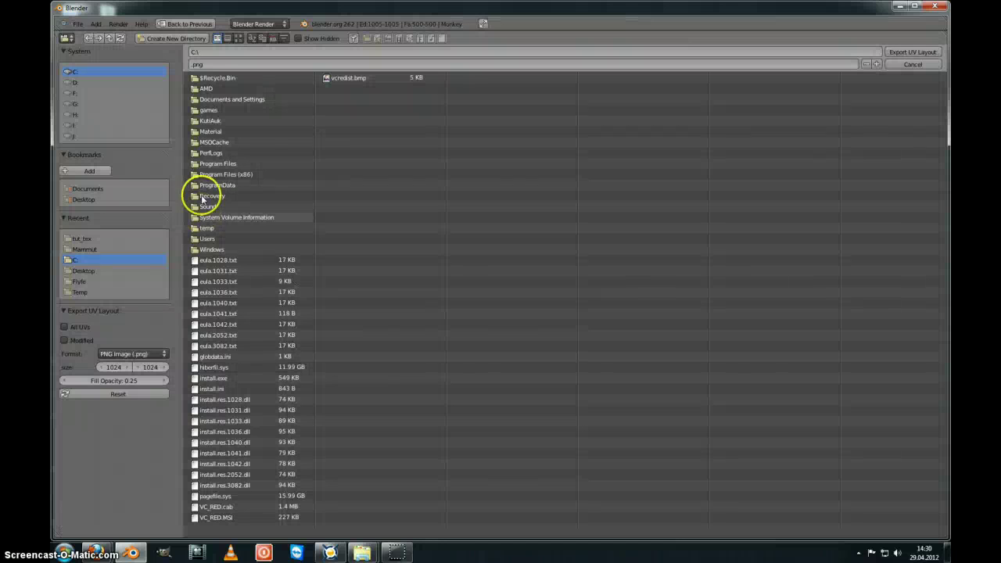
pyautogui.click(906, 64)
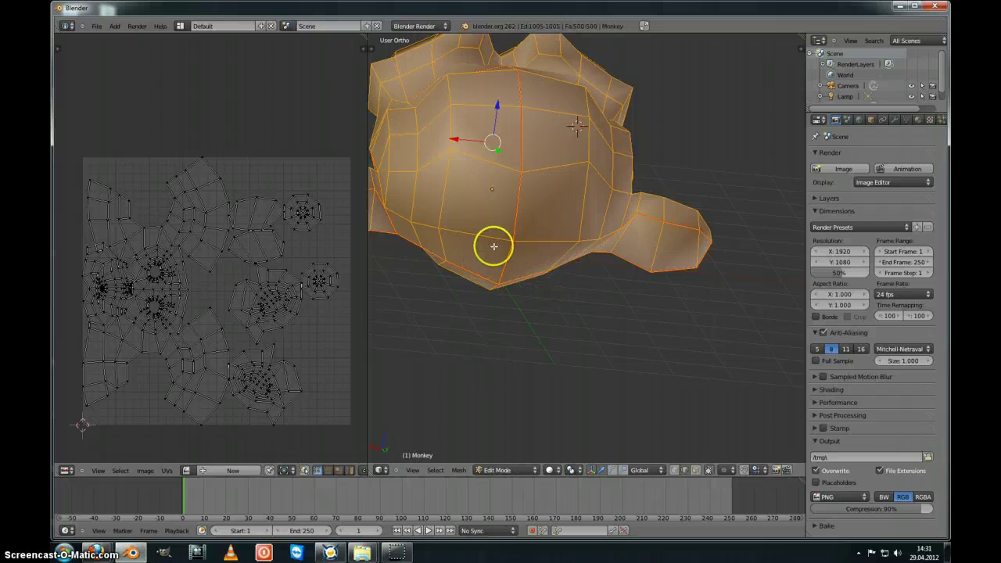
# Switch the monkey head from Edit Mode to Object Mode and bring its whole face into view
pyautogui.moveTo(493, 246); pyautogui.dragTo(565, 237, button='middle')
pyautogui.press('Tab')
pyautogui.moveTo(469, 242); pyautogui.dragTo(562, 226, button='middle')
pyautogui.scroll(-2, 559, 231)
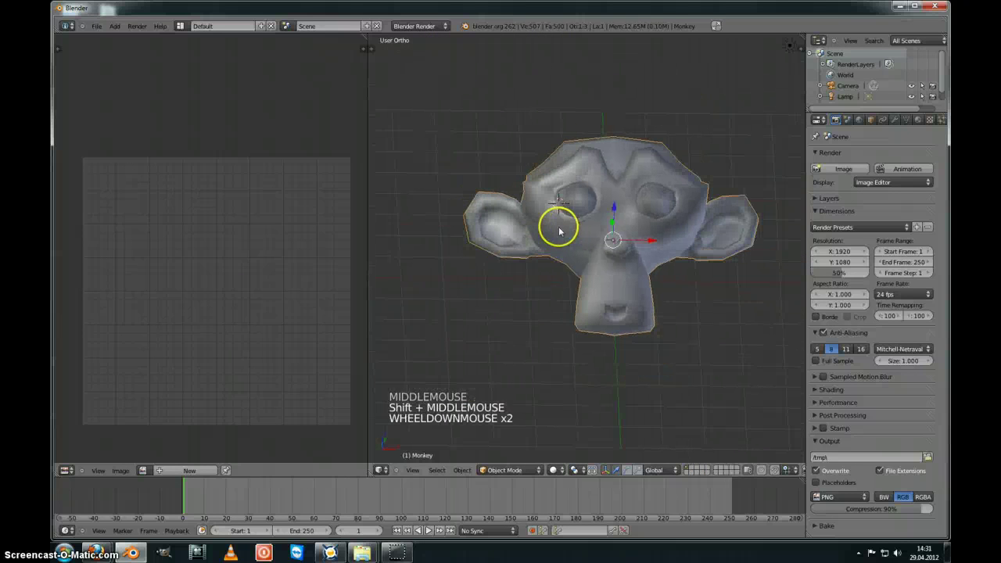
pyautogui.press('Tab')
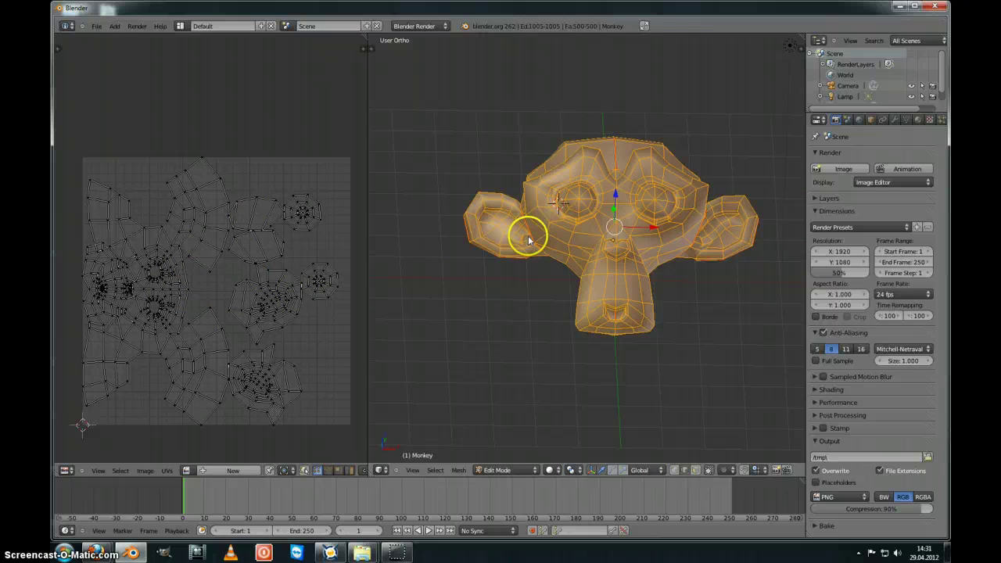
pyautogui.press('Tab')
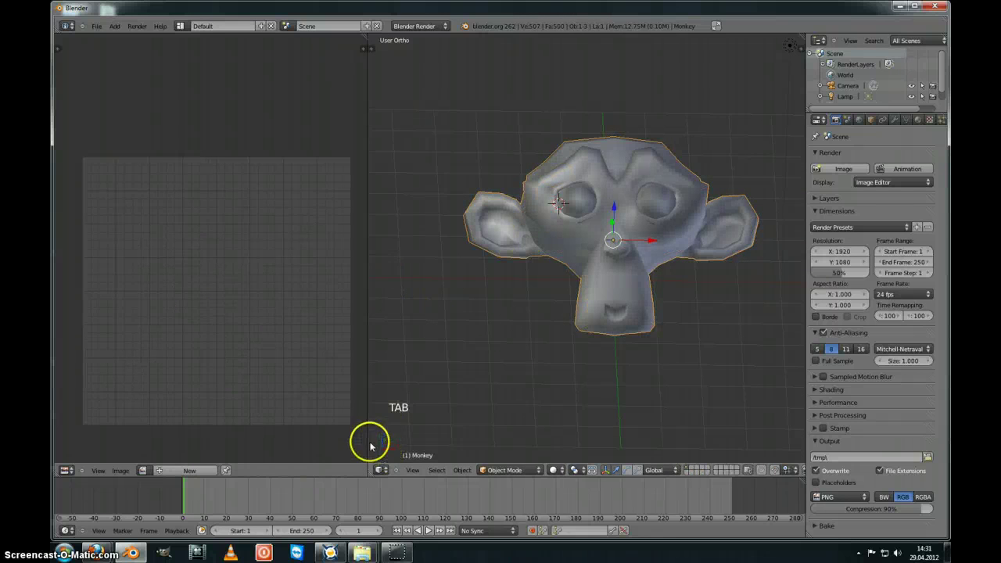
# Enlarge the 3D view by narrowing the UV editor, and show the 3D view's tool shelf
pyautogui.moveTo(368, 440); pyautogui.dragTo(217, 429)
pyautogui.keyDown('shift'); pyautogui.moveTo(466, 310); pyautogui.dragTo(539, 283, button='middle'); pyautogui.keyUp('shift')
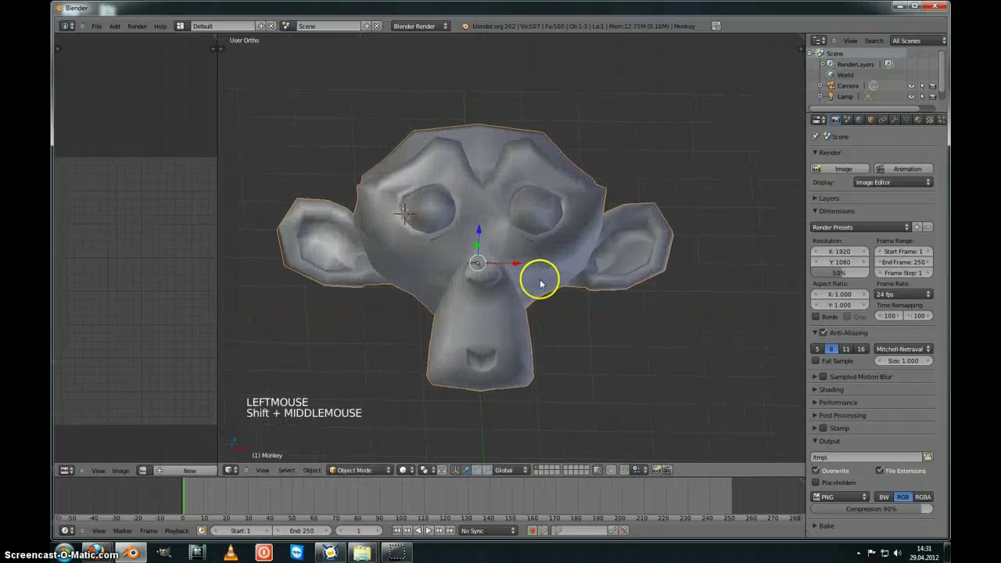
pyautogui.press('t')
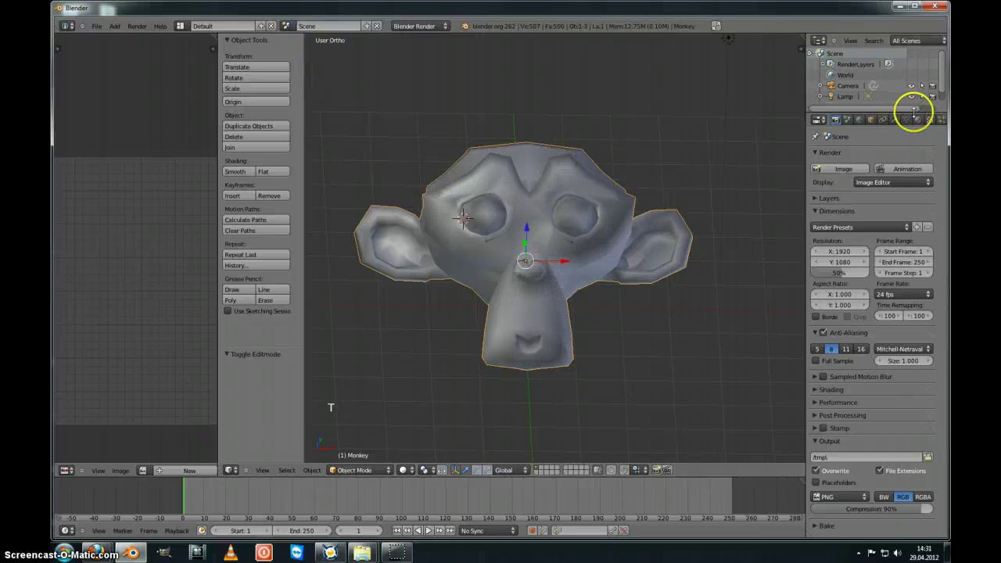
pyautogui.moveTo(619, 228)
pyautogui.mouseDown(button='middle')
pyautogui.moveTo(563, 245)
pyautogui.moveTo(608, 224)
pyautogui.mouseUp(button='middle')
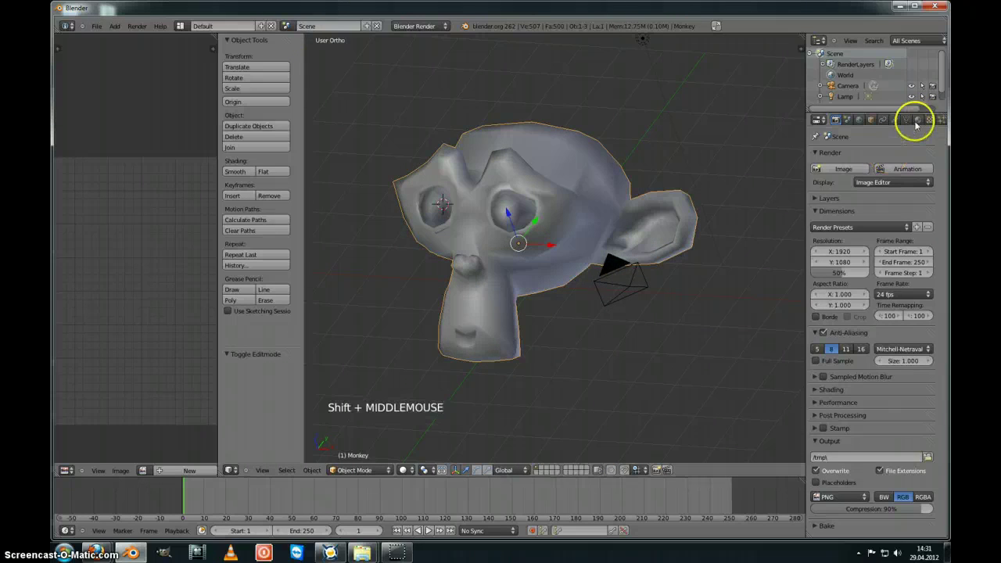
# Search the add-ons in the user preferences for "texture" to check the Texture Paint Layer Manager, and close the preferences
pyautogui.click(97, 26)
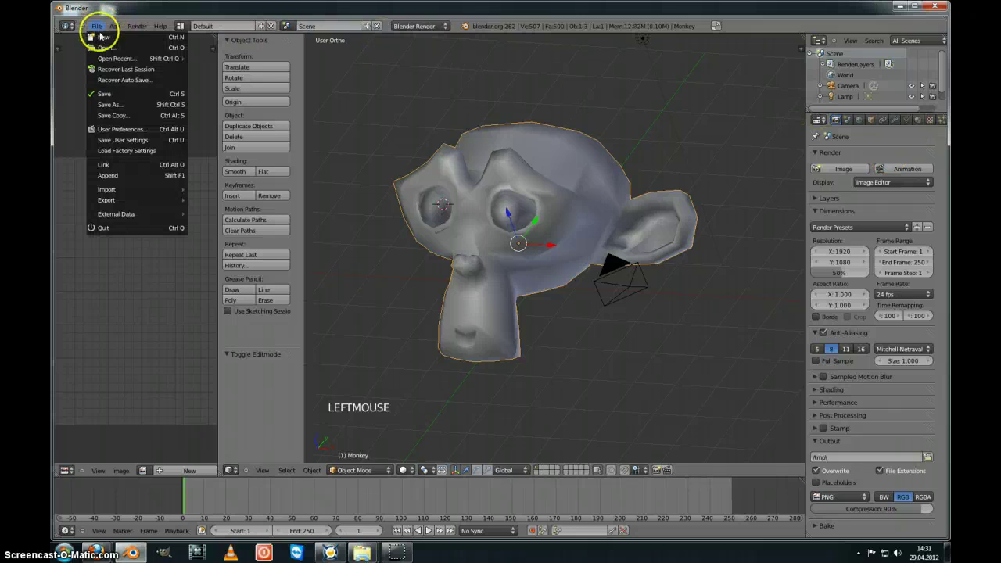
pyautogui.click(139, 130)
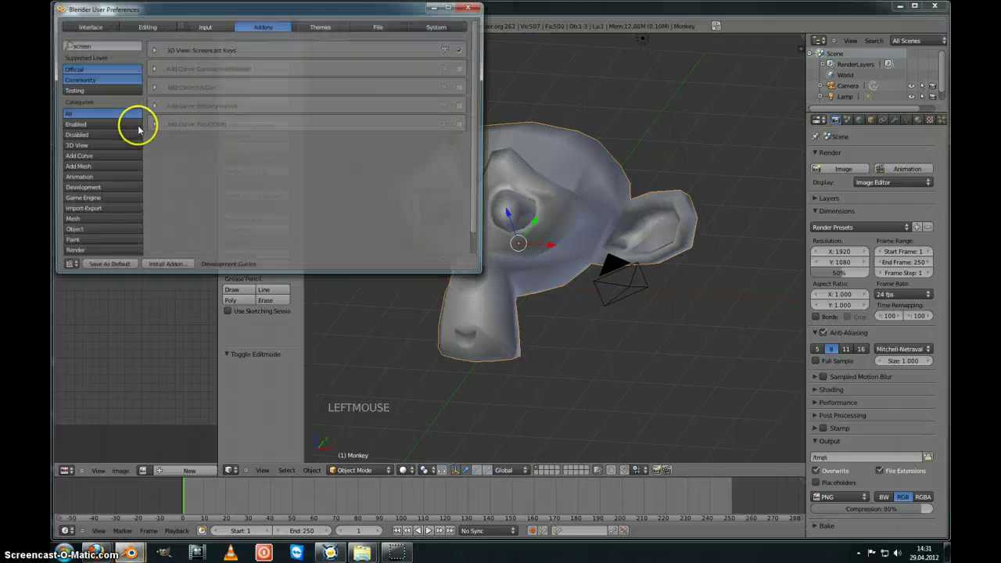
pyautogui.click(103, 41)
pyautogui.write('texture')
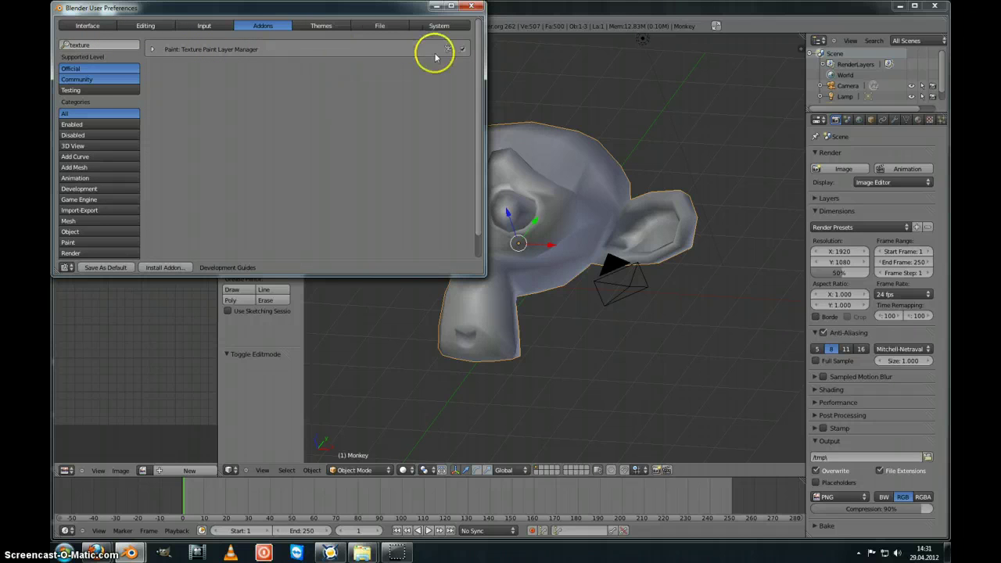
pyautogui.click(472, 7)
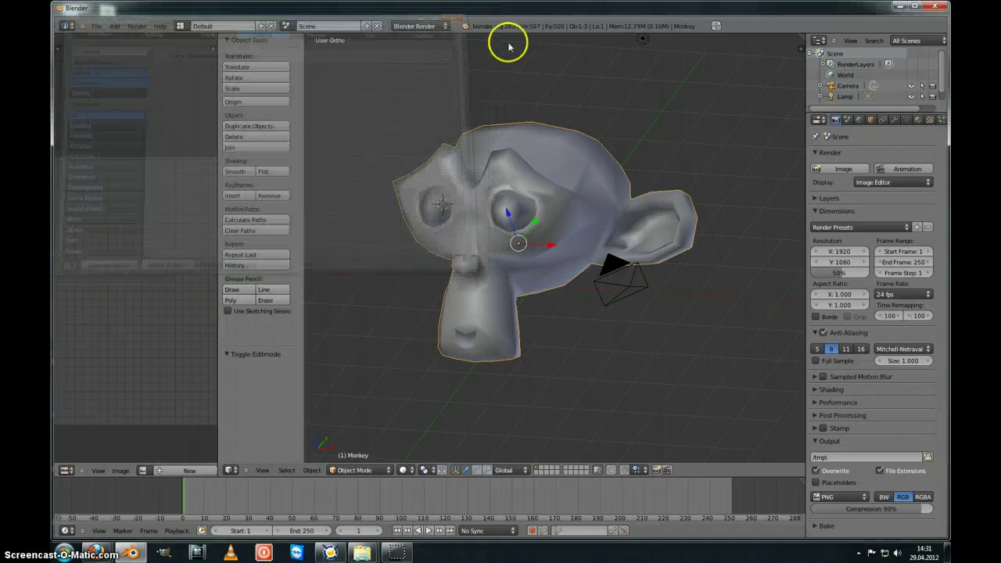
# Show the 3D view's properties region and collapse its Transform, Grease Pencil, View, 3D Cursor and Item sections
pyautogui.press('n')
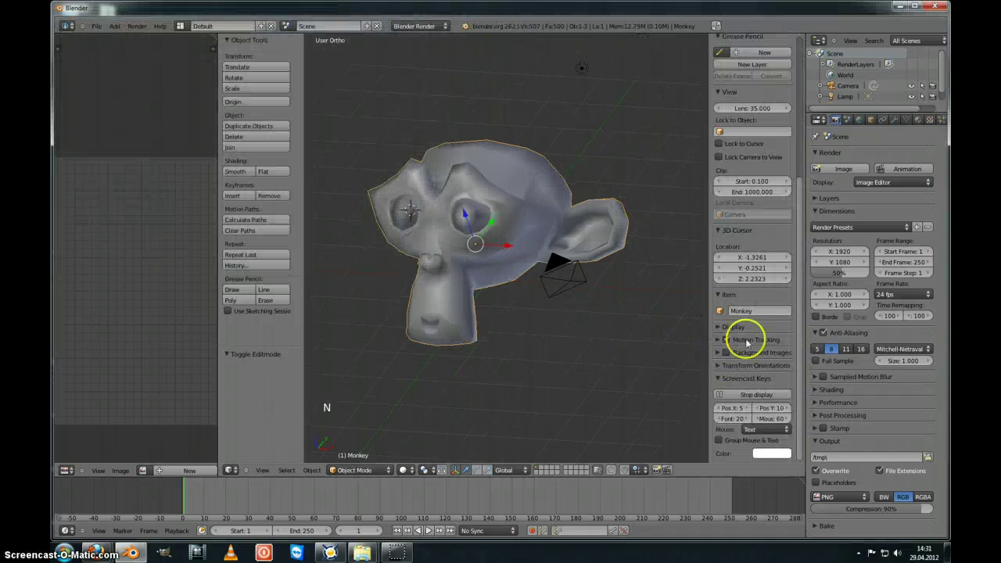
pyautogui.press('a')
pyautogui.press('a')
pyautogui.press('a')
pyautogui.press('a')
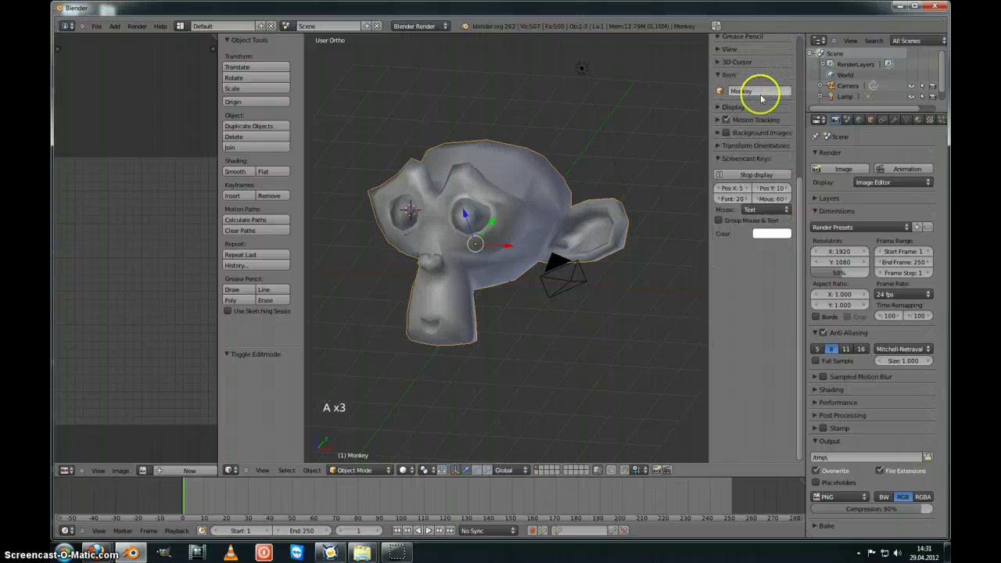
pyautogui.scroll(10, 748, 101)
pyautogui.press('a')
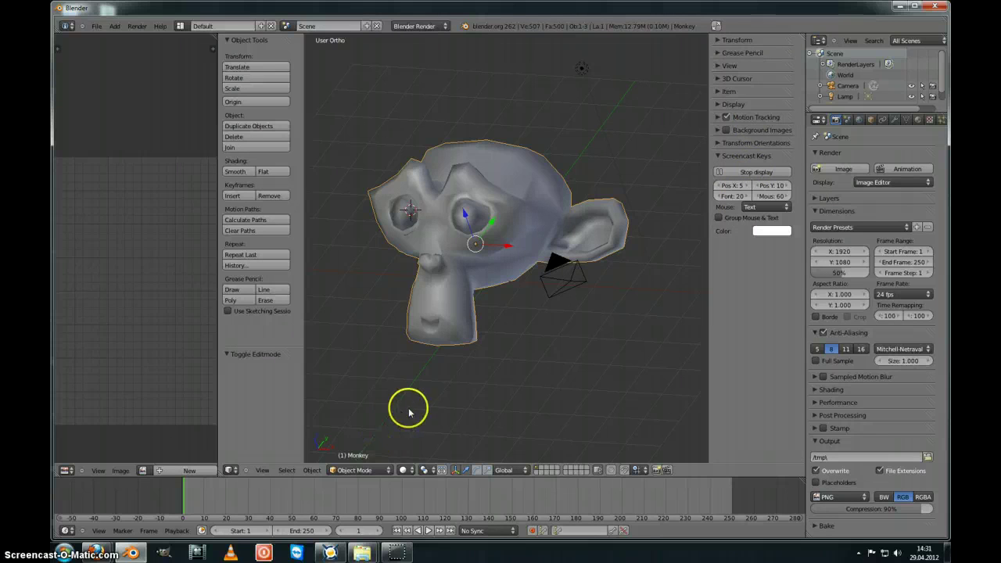
# Switch the monkey head to Texture Paint mode and give it a new material
pyautogui.click(371, 471)
pyautogui.click(368, 413)
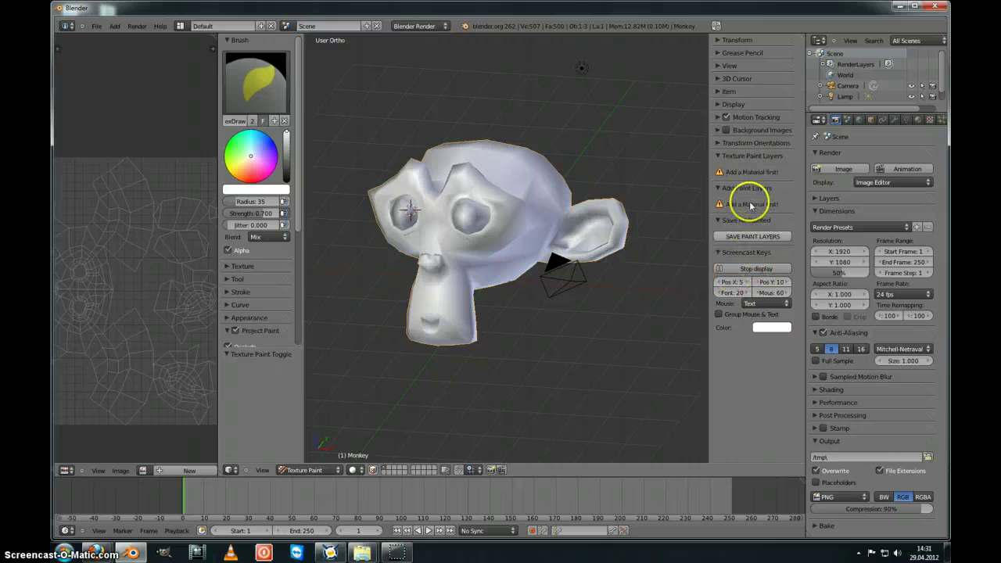
pyautogui.click(919, 121)
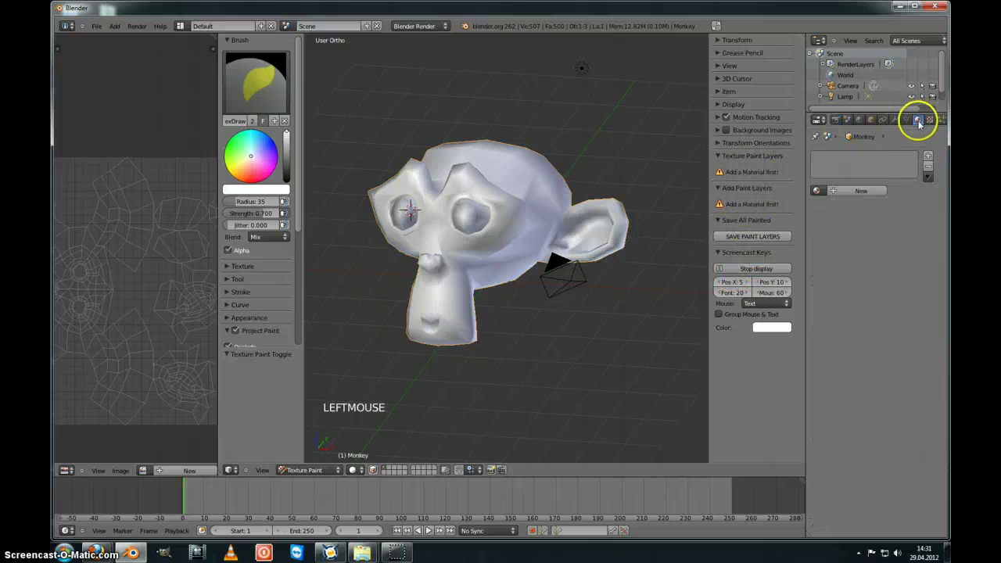
pyautogui.click(860, 191)
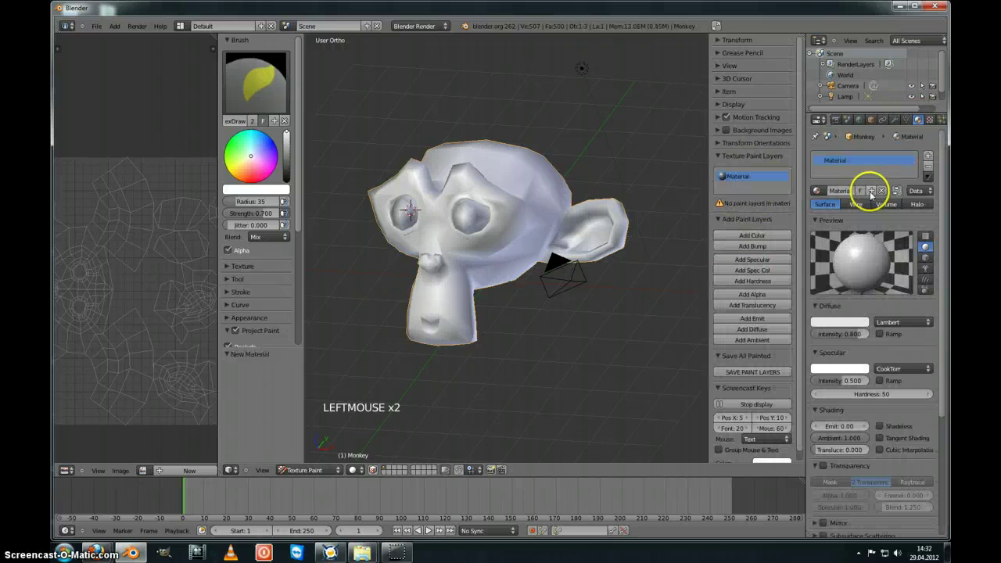
# Add a Color paint layer to the material and paint light red strokes over the monkey's face and forehead
pyautogui.click(745, 236)
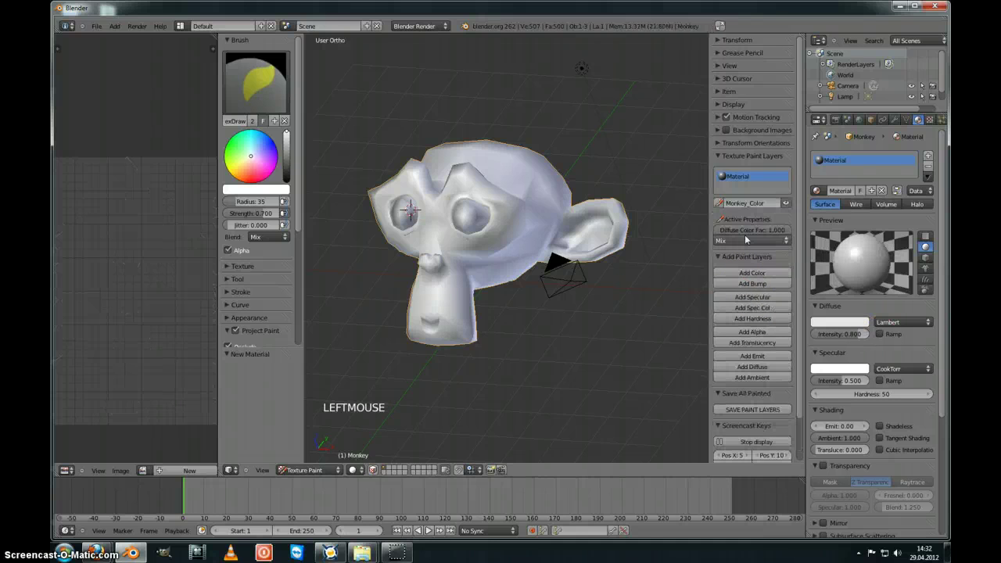
pyautogui.moveTo(508, 196)
pyautogui.mouseDown()
pyautogui.moveTo(534, 202)
pyautogui.moveTo(534, 225)
pyautogui.mouseUp()
pyautogui.click(246, 180)
pyautogui.moveTo(461, 207)
pyautogui.mouseDown()
pyautogui.moveTo(469, 201)
pyautogui.moveTo(521, 234)
pyautogui.moveTo(413, 201)
pyautogui.moveTo(440, 319)
pyautogui.moveTo(473, 230)
pyautogui.mouseUp()
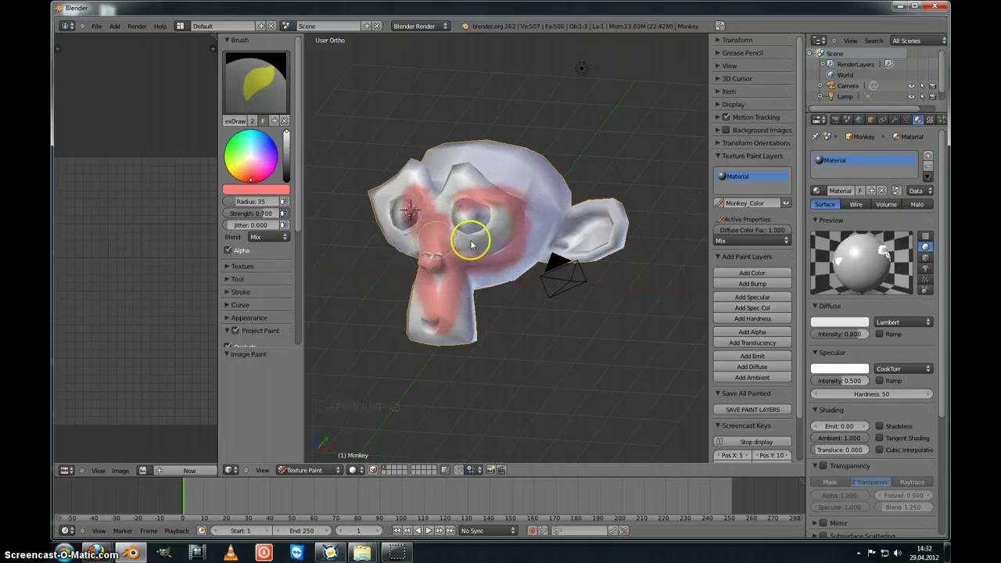
pyautogui.moveTo(473, 230)
pyautogui.mouseDown(button='middle')
pyautogui.moveTo(514, 250)
pyautogui.moveTo(512, 184)
pyautogui.mouseUp(button='middle')
pyautogui.moveTo(511, 185); pyautogui.dragTo(500, 219)
pyautogui.moveTo(500, 219); pyautogui.dragTo(469, 223, button='middle')
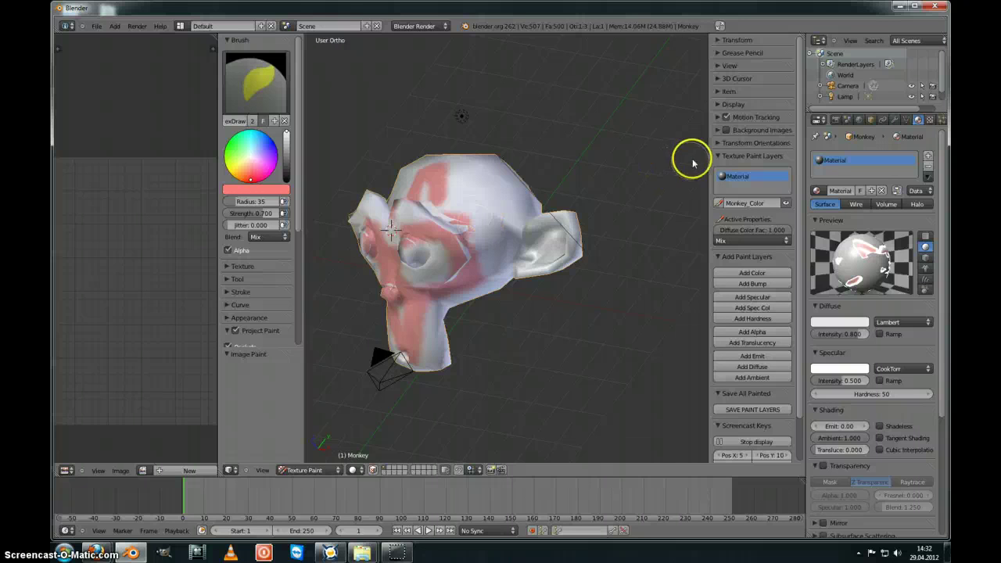
# Widen the properties editor and expand the Display section in the 3D view's properties region
pyautogui.moveTo(804, 192); pyautogui.dragTo(769, 192)
pyautogui.scroll(-4, 745, 386)
pyautogui.scroll(-3, 745, 386)
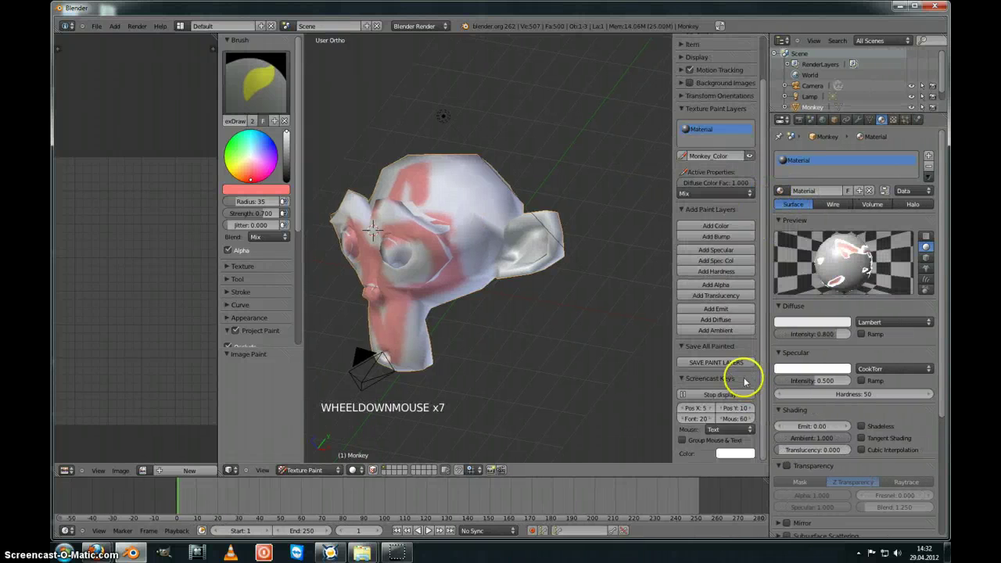
pyautogui.scroll(6, 738, 379)
pyautogui.click(699, 108)
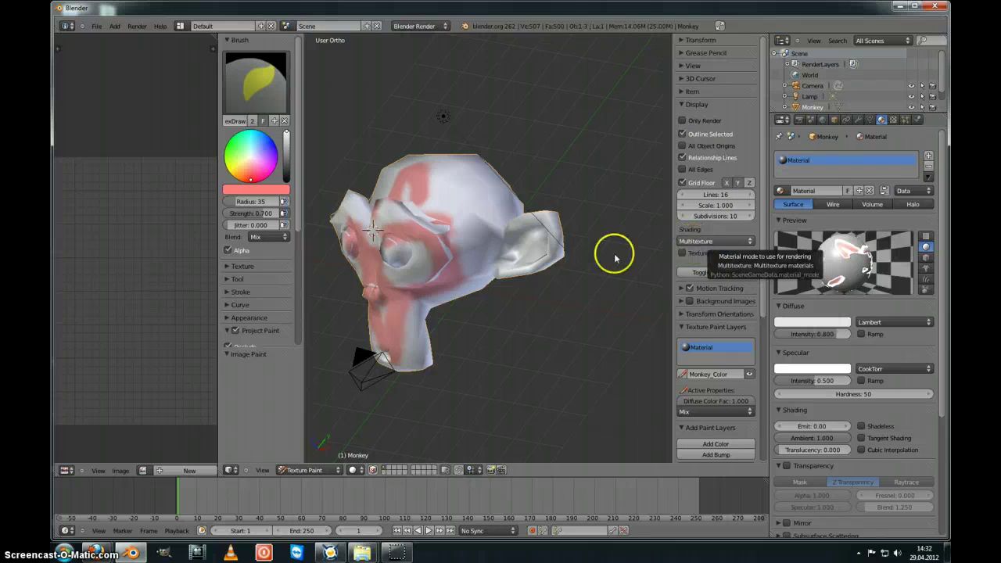
# Set the 3D view's shading material mode to GLSL and paint more light red on the side of the head
pyautogui.moveTo(431, 230)
pyautogui.mouseDown(button='middle')
pyautogui.moveTo(451, 232)
pyautogui.moveTo(496, 205)
pyautogui.mouseUp(button='middle')
pyautogui.click(692, 243)
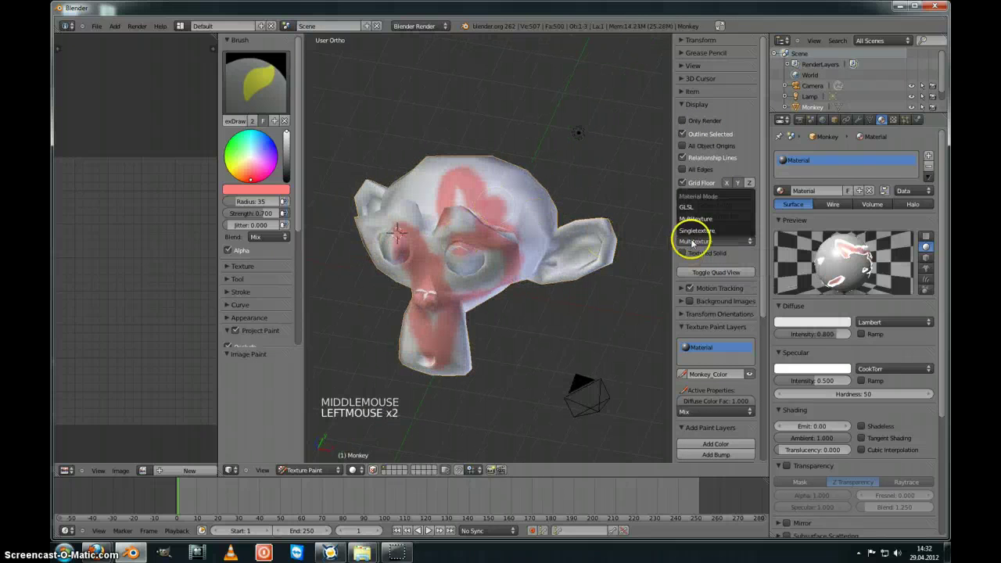
pyautogui.click(688, 207)
pyautogui.moveTo(566, 261); pyautogui.dragTo(540, 287, button='middle')
pyautogui.click(465, 210)
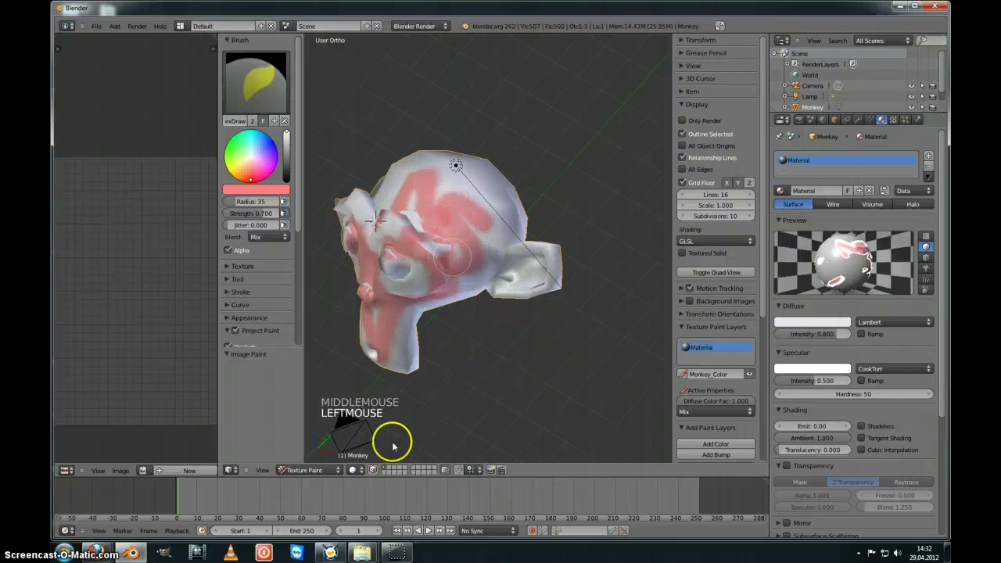
# Preview the painted head in Texture viewport shading and return to Solid shading
pyautogui.click(354, 469)
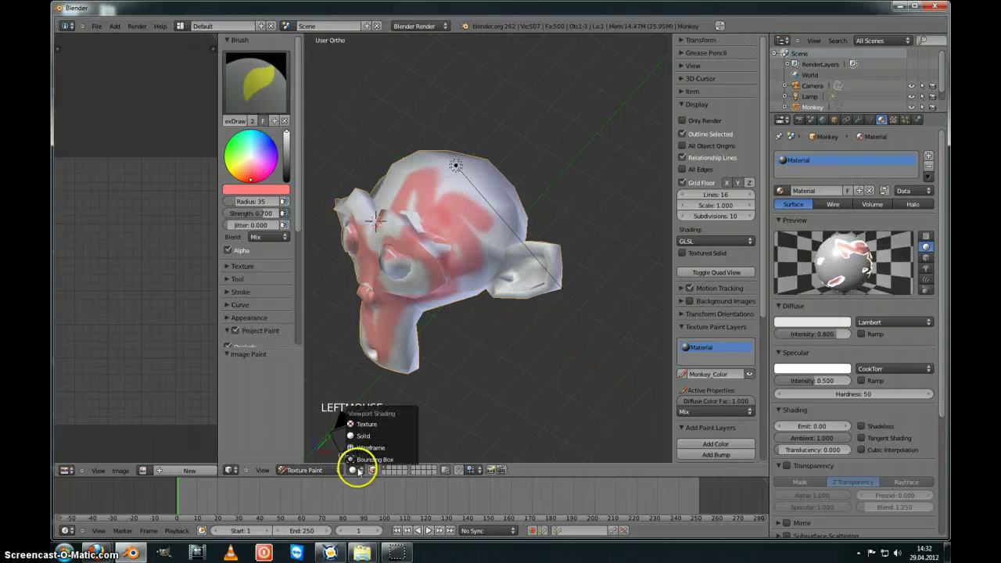
pyautogui.click(362, 424)
pyautogui.moveTo(364, 408)
pyautogui.mouseDown(button='middle')
pyautogui.moveTo(420, 320)
pyautogui.moveTo(464, 295)
pyautogui.moveTo(383, 426)
pyautogui.mouseUp(button='middle')
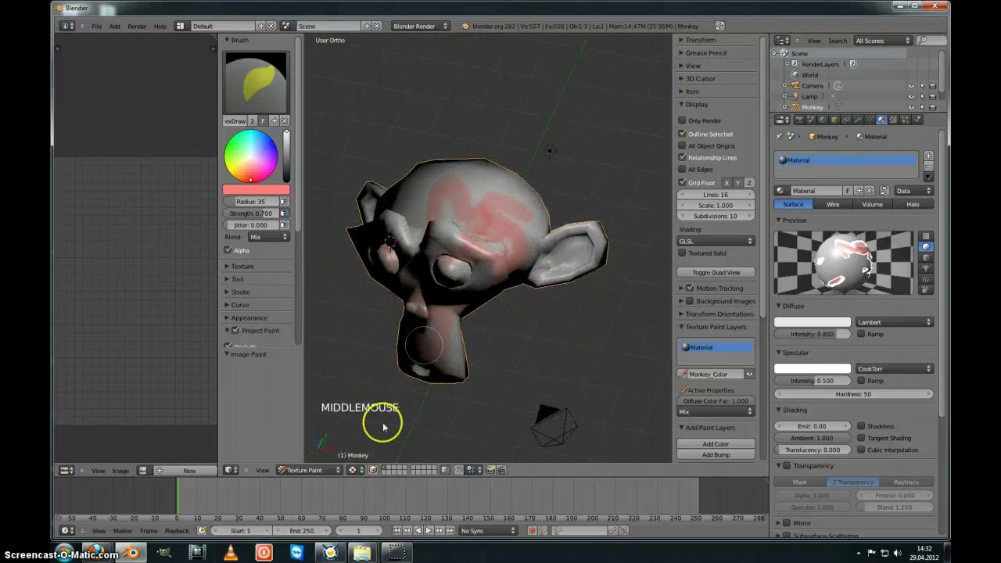
pyautogui.click(355, 469)
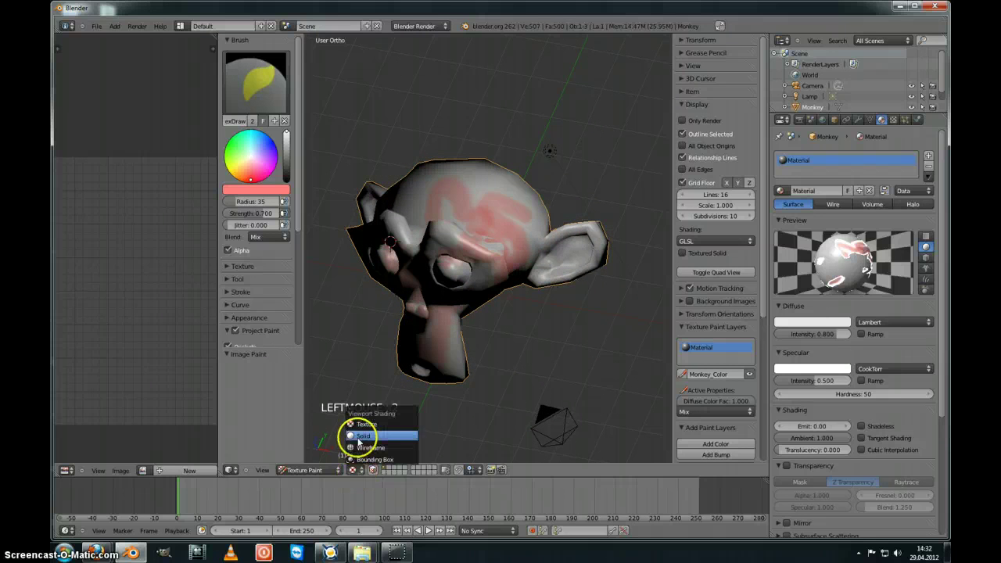
pyautogui.click(361, 436)
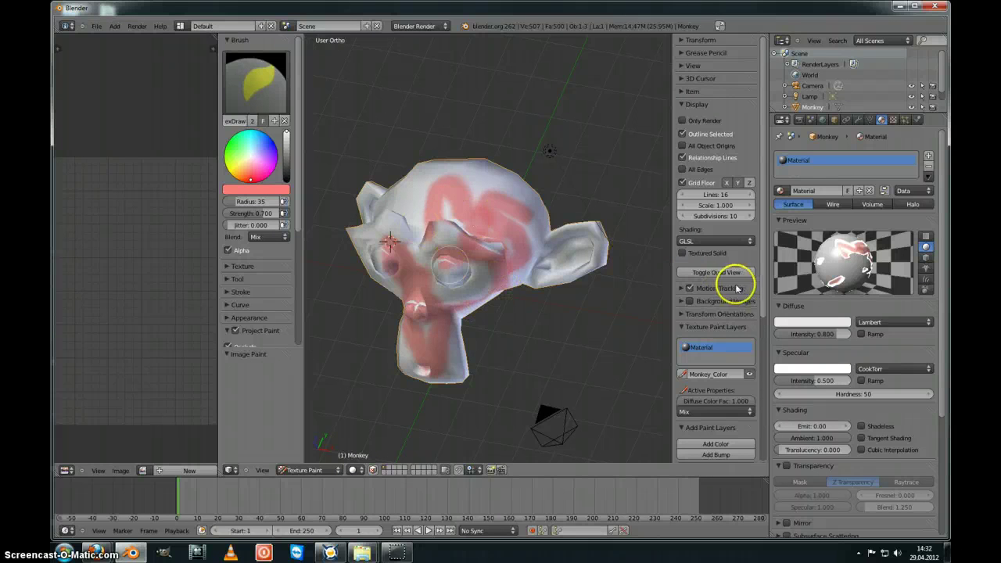
# Try the Textured Solid display option on the painted head and switch it off again
pyautogui.moveTo(764, 258); pyautogui.dragTo(703, 240)
pyautogui.click(681, 250)
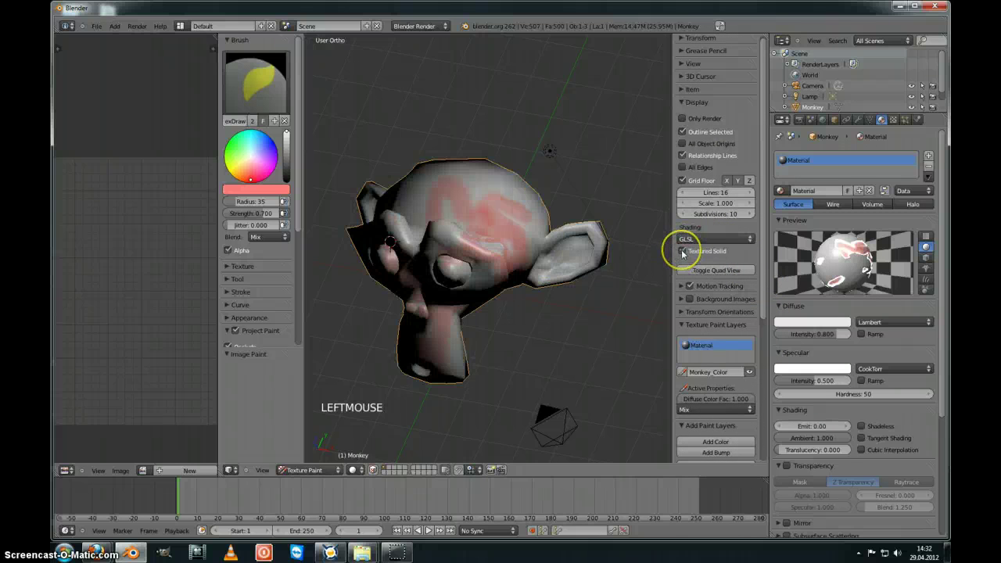
pyautogui.click(682, 251)
# Collapse the Display and Texture Paint Layers sections of the 3D view's properties region
pyautogui.click(706, 104)
pyautogui.press('a')
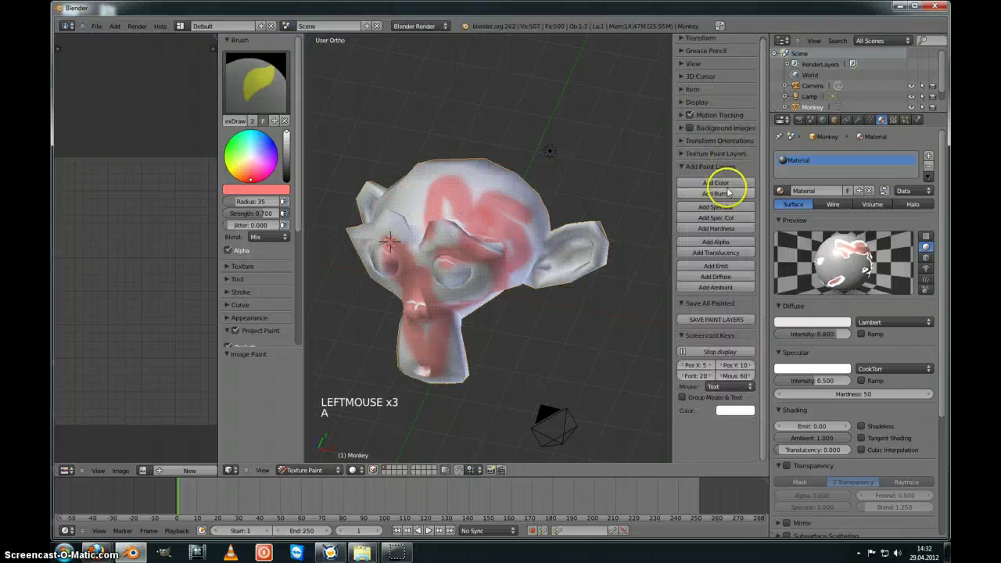
# Set the brush colour to blue and paint an iris patch on the eyeball nearer the visible ear
pyautogui.moveTo(462, 281); pyautogui.dragTo(481, 223, button='middle')
pyautogui.click(272, 140)
pyautogui.scroll(1, 503, 247)
pyautogui.scroll(5, 503, 247)
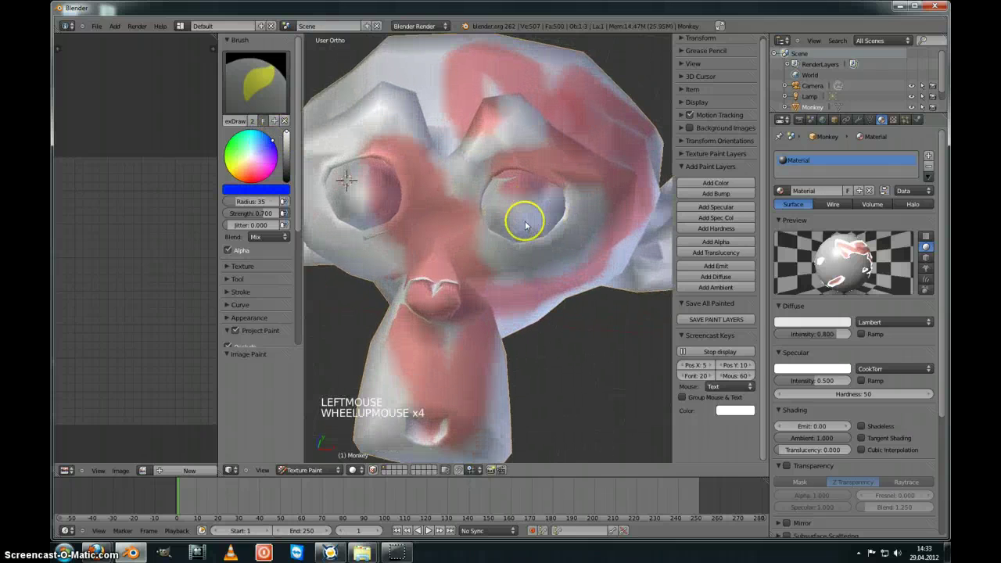
pyautogui.moveTo(527, 205)
pyautogui.mouseDown()
pyautogui.moveTo(532, 161)
pyautogui.moveTo(552, 193)
pyautogui.mouseUp()
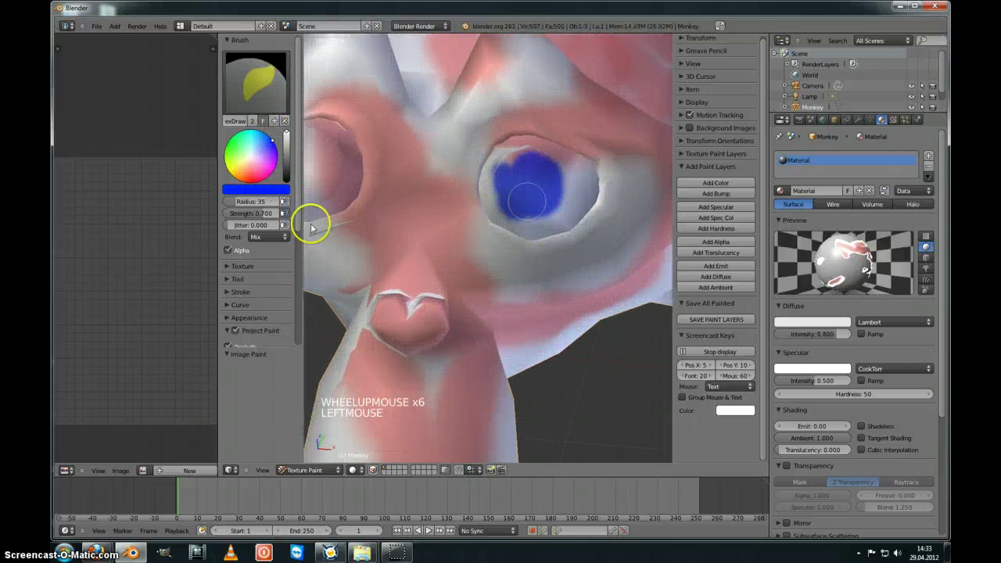
# Paint blue spots around the nose bridge, using the brush's Max falloff preset for some and the Root preset for the last
pyautogui.click(243, 291)
pyautogui.click(242, 291)
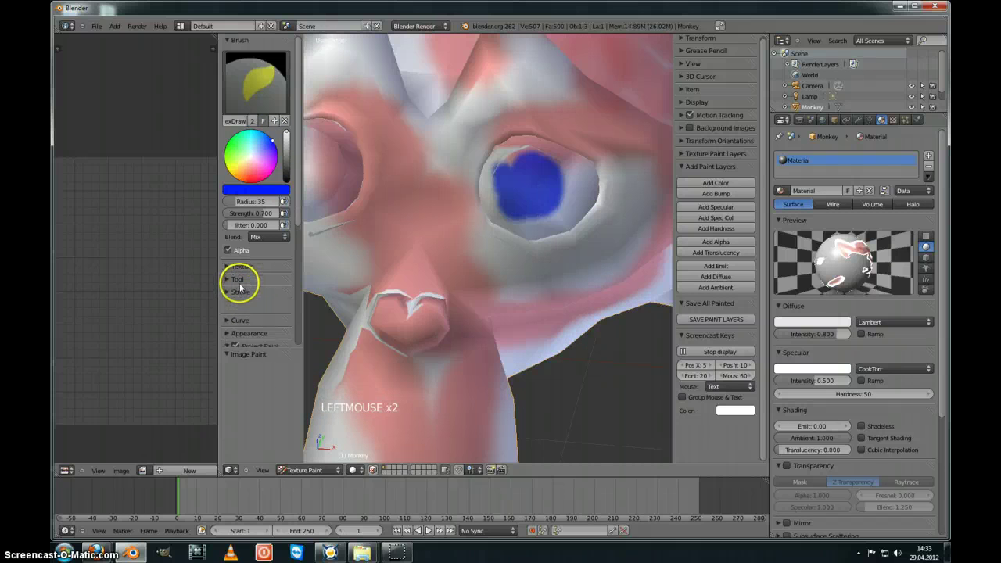
pyautogui.click(241, 303)
pyautogui.scroll(-7, 241, 302)
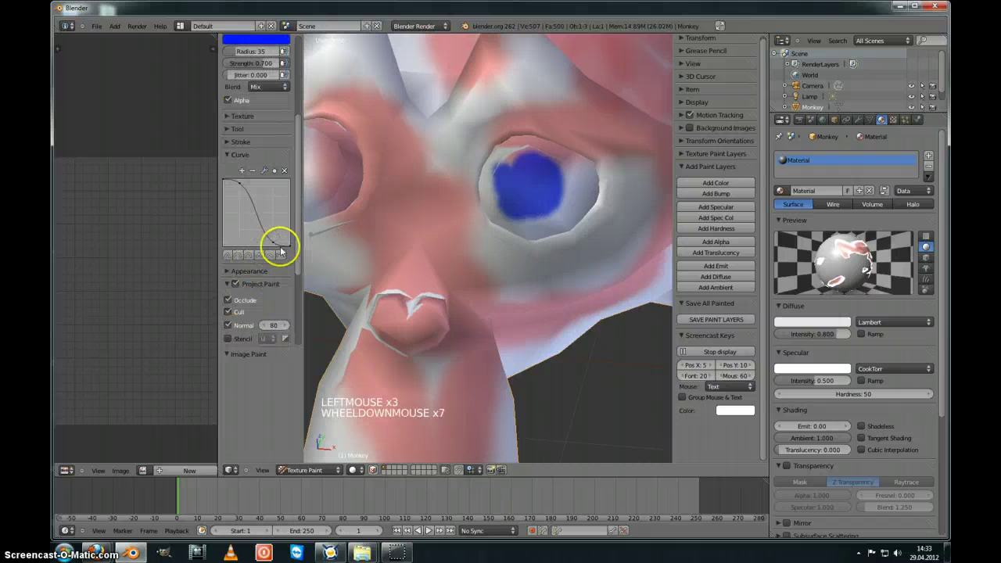
pyautogui.click(277, 249)
pyautogui.click(280, 255)
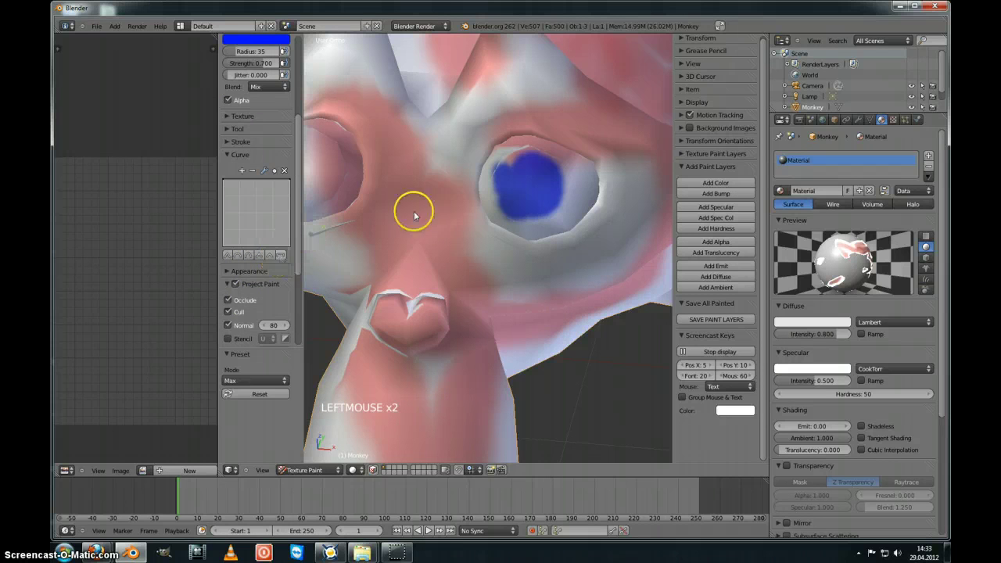
pyautogui.click(444, 182)
pyautogui.moveTo(452, 223)
pyautogui.mouseDown()
pyautogui.moveTo(451, 241)
pyautogui.moveTo(397, 229)
pyautogui.moveTo(396, 254)
pyautogui.moveTo(383, 265)
pyautogui.mouseUp()
pyautogui.click(250, 257)
pyautogui.moveTo(393, 166); pyautogui.dragTo(410, 165)
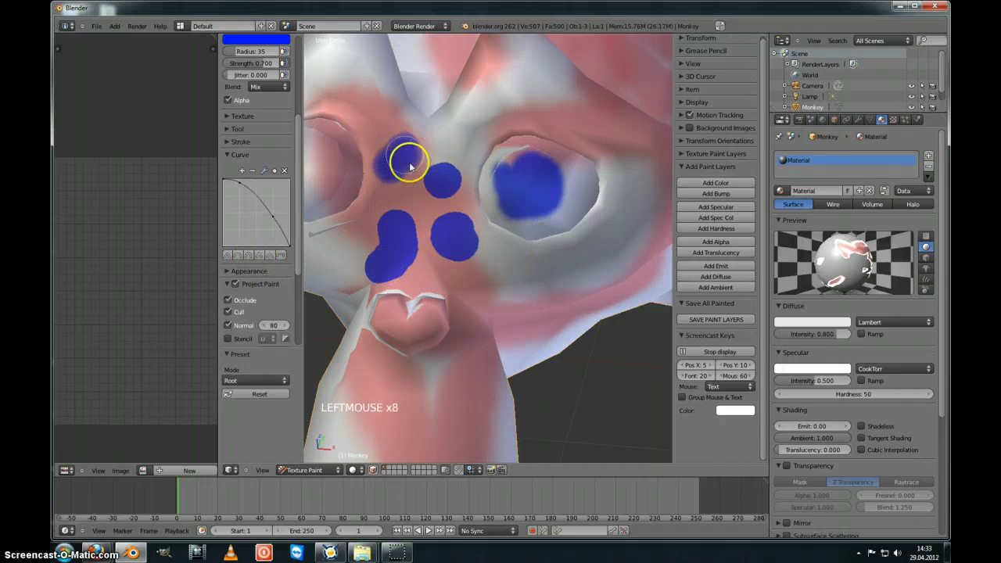
# Reshape the brush falloff curve into a shallow wave and dab two blue spots above the eye with the blue iris
pyautogui.moveTo(273, 218)
pyautogui.mouseDown()
pyautogui.moveTo(277, 206)
pyautogui.moveTo(241, 197)
pyautogui.mouseUp()
pyautogui.click(500, 116)
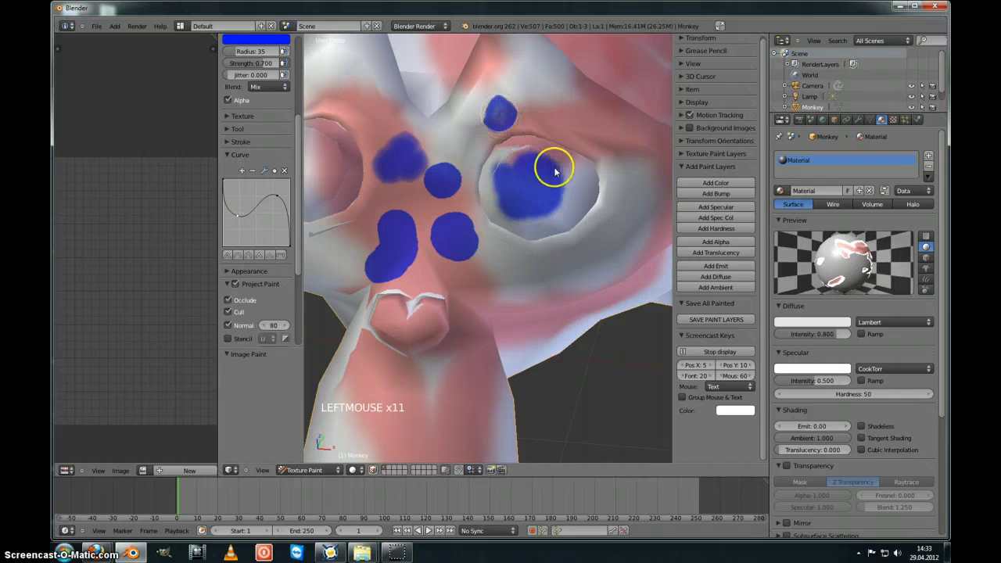
pyautogui.click(569, 99)
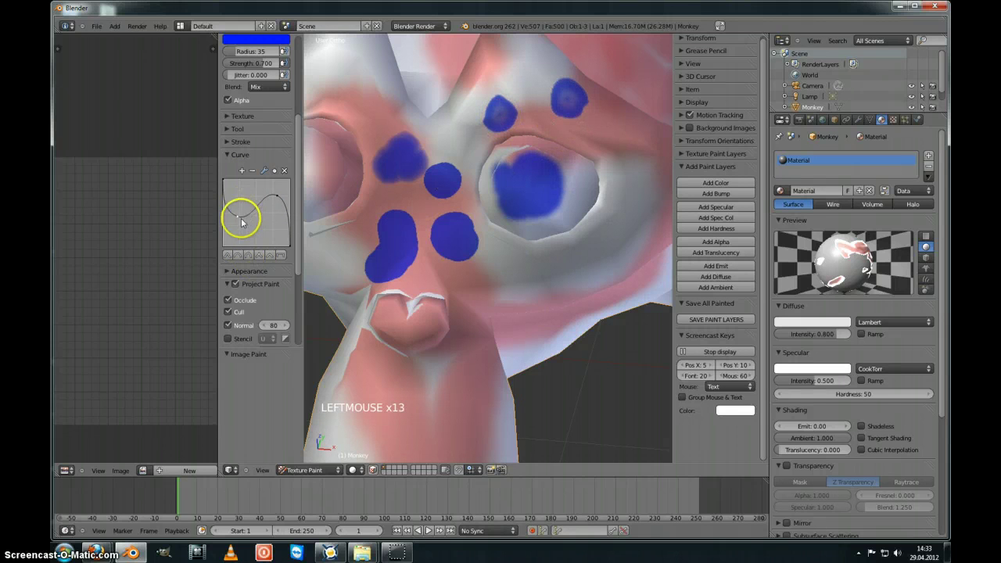
# Deepen the falloff curve's dip to its base and dab ring-shaped blue marks above and beside the same eye
pyautogui.moveTo(241, 222); pyautogui.dragTo(261, 254)
pyautogui.click(511, 66)
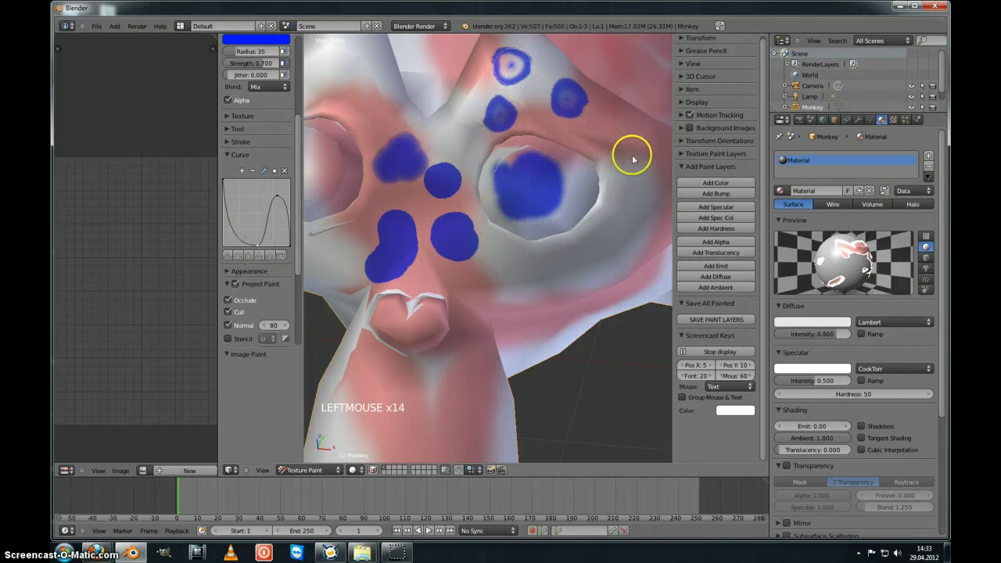
pyautogui.click(625, 240)
# Apply the smooth falloff preset, paint a blue stroke along the outer brow, and collapse the brush's Curve section
pyautogui.moveTo(509, 301)
pyautogui.mouseDown(button='middle')
pyautogui.moveTo(512, 279)
pyautogui.moveTo(501, 276)
pyautogui.moveTo(511, 285)
pyautogui.mouseUp(button='middle')
pyautogui.click(233, 255)
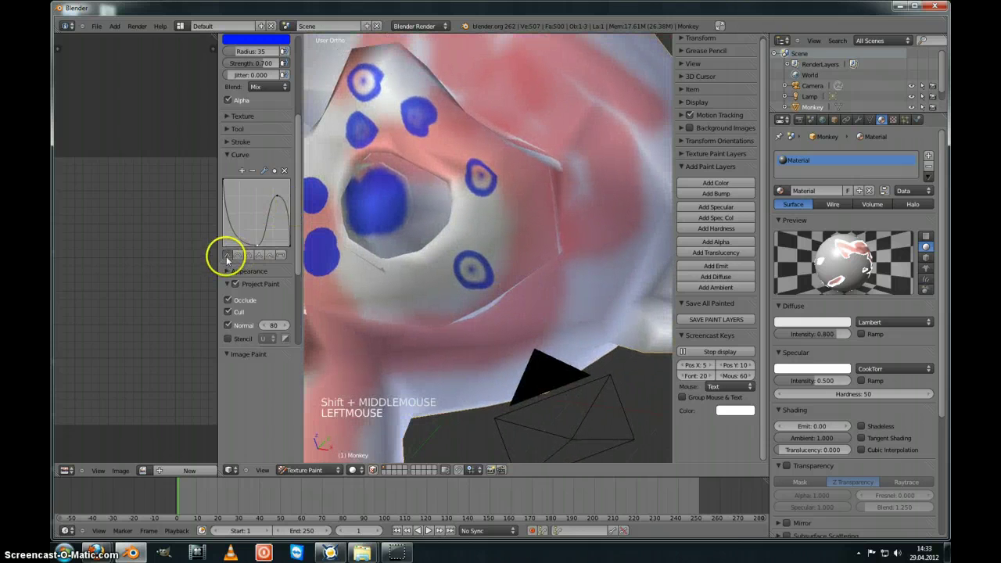
pyautogui.moveTo(483, 137); pyautogui.dragTo(538, 219)
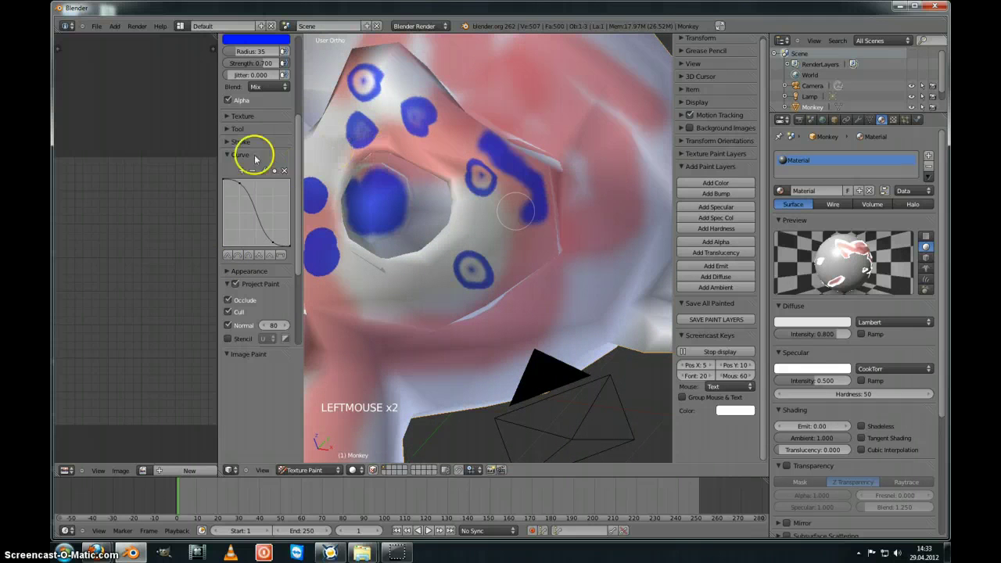
pyautogui.click(250, 155)
# Set the Project Paint Normal angle to 20 and paint blue across the brow ridge above the blue iris
pyautogui.moveTo(297, 196); pyautogui.dragTo(297, 233)
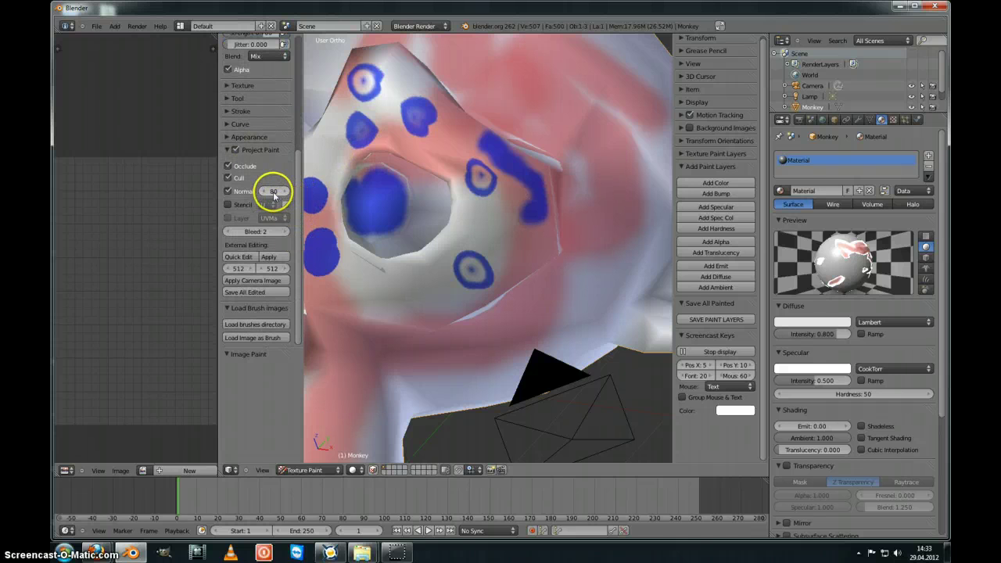
pyautogui.moveTo(275, 195)
pyautogui.mouseDown()
pyautogui.moveTo(259, 197)
pyautogui.moveTo(275, 193)
pyautogui.mouseUp()
pyautogui.click(274, 192)
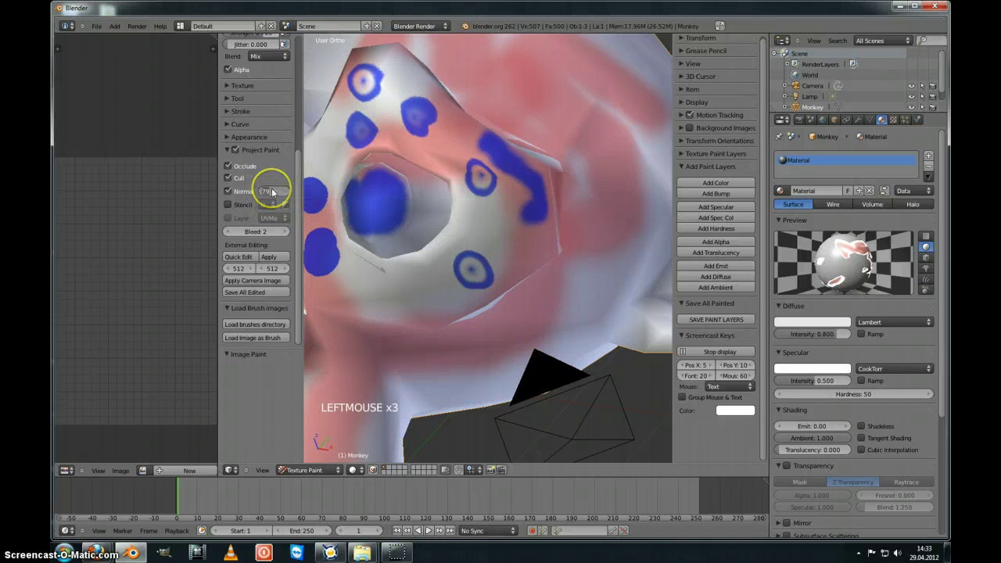
pyautogui.moveTo(458, 185); pyautogui.dragTo(496, 175, button='middle')
pyautogui.moveTo(495, 174)
pyautogui.mouseDown()
pyautogui.moveTo(480, 178)
pyautogui.moveTo(475, 133)
pyautogui.moveTo(430, 89)
pyautogui.moveTo(407, 95)
pyautogui.moveTo(469, 152)
pyautogui.moveTo(424, 98)
pyautogui.moveTo(402, 112)
pyautogui.moveTo(439, 136)
pyautogui.mouseUp()
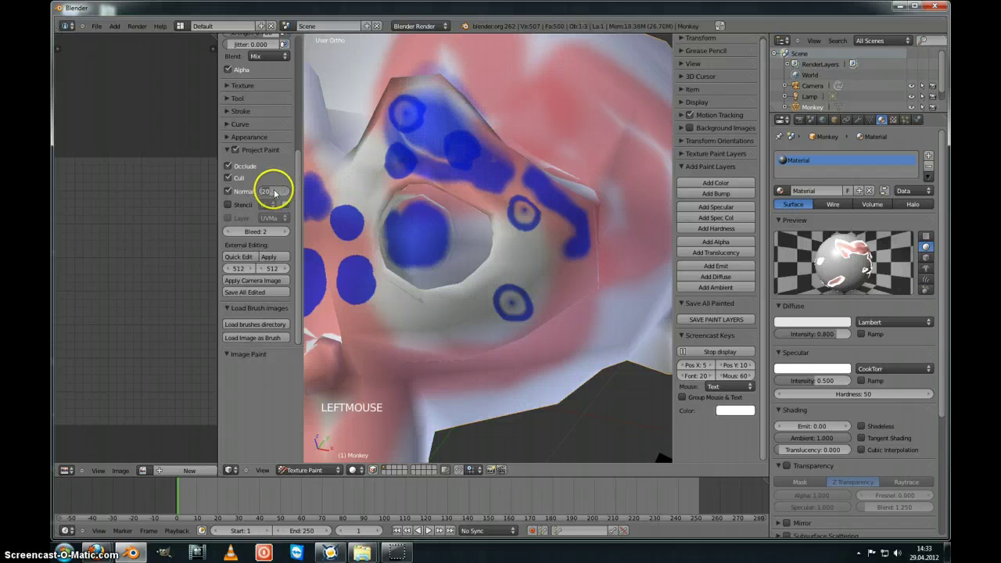
# Set the Normal angle to 80 and paint blue over the brow peak and the forehead behind it
pyautogui.moveTo(509, 152)
pyautogui.mouseDown()
pyautogui.moveTo(455, 85)
pyautogui.moveTo(491, 107)
pyautogui.moveTo(479, 141)
pyautogui.mouseUp()
pyautogui.moveTo(478, 140)
pyautogui.mouseDown(button='middle')
pyautogui.moveTo(489, 124)
pyautogui.moveTo(476, 143)
pyautogui.mouseUp(button='middle')
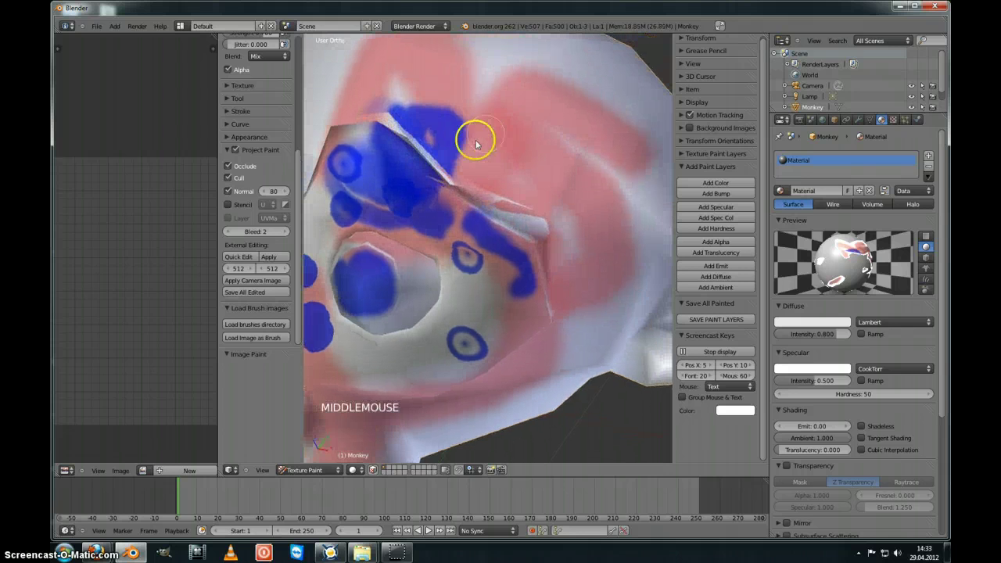
pyautogui.moveTo(425, 181); pyautogui.dragTo(424, 163, button='middle')
pyautogui.moveTo(415, 125)
pyautogui.mouseDown()
pyautogui.moveTo(391, 94)
pyautogui.moveTo(406, 96)
pyautogui.moveTo(402, 117)
pyautogui.mouseUp()
pyautogui.moveTo(403, 117); pyautogui.dragTo(407, 148, button='middle')
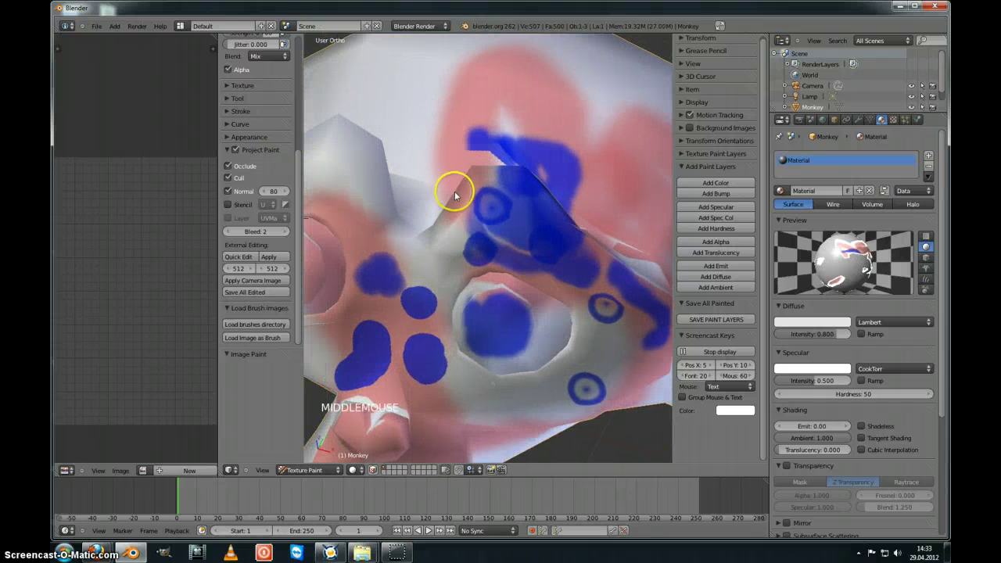
pyautogui.moveTo(458, 190); pyautogui.dragTo(507, 172, button='middle')
pyautogui.click(529, 185)
pyautogui.moveTo(528, 185)
pyautogui.mouseDown()
pyautogui.moveTo(523, 172)
pyautogui.moveTo(521, 205)
pyautogui.mouseUp()
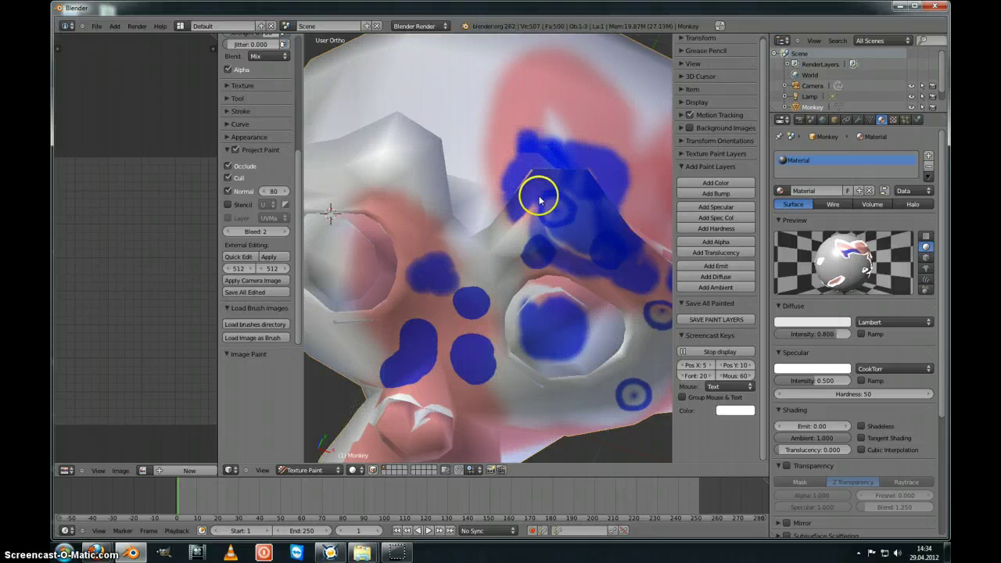
pyautogui.moveTo(539, 201)
pyautogui.mouseDown(button='middle')
pyautogui.moveTo(529, 230)
pyautogui.moveTo(529, 211)
pyautogui.mouseUp(button='middle')
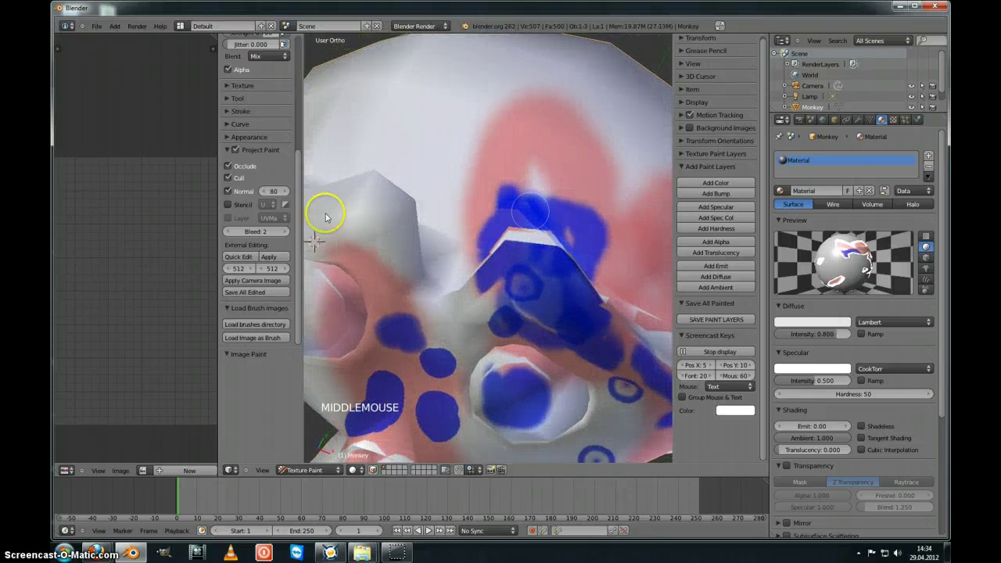
# Paint a blue spot over the opposite brow peak with Cull switched off, and switch Cull on again
pyautogui.click(228, 177)
pyautogui.click(381, 186)
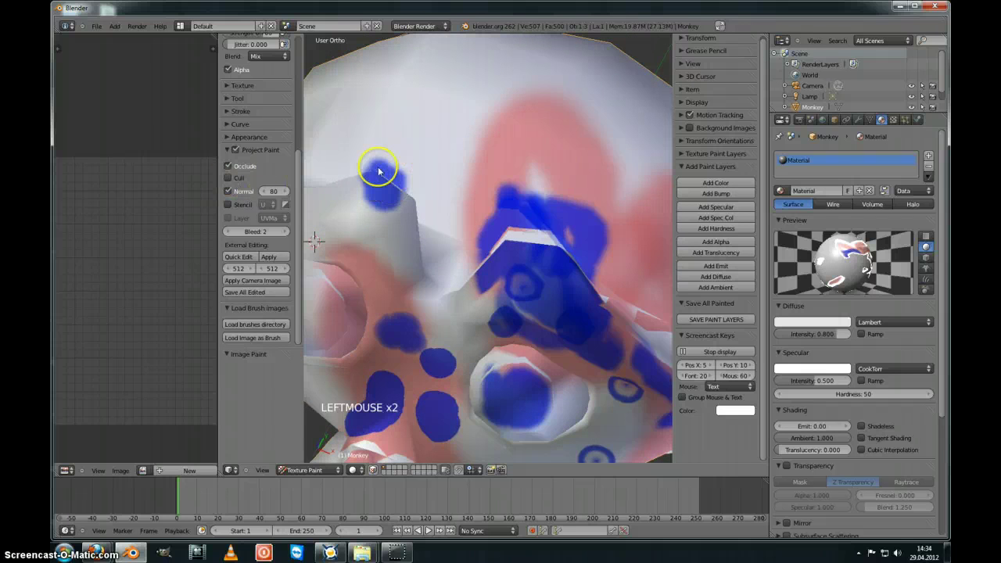
pyautogui.moveTo(378, 171); pyautogui.dragTo(379, 201, button='middle')
pyautogui.click(228, 177)
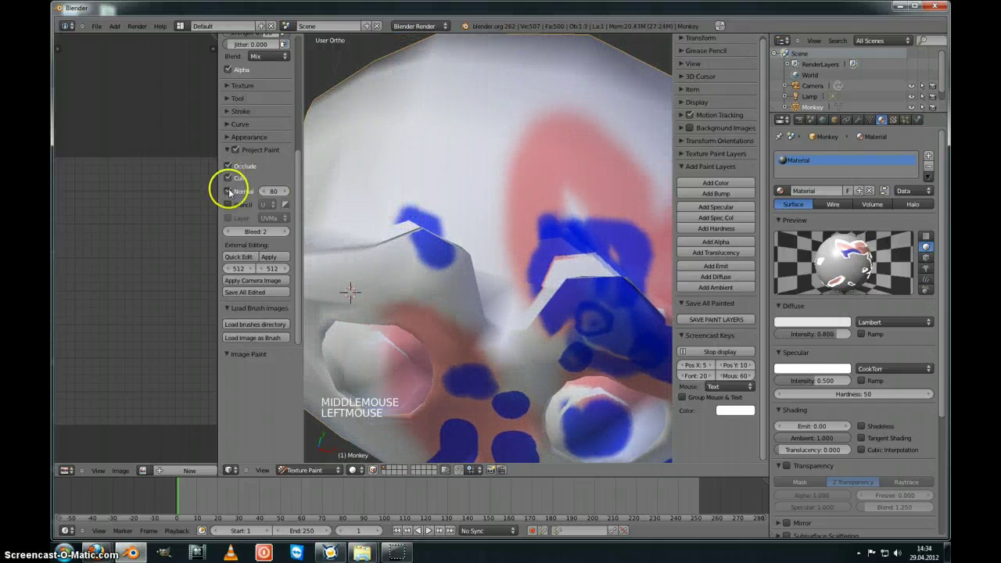
# Paint blue along the opposite brow ridge with Normal, Cull and Occlude switched off, and switch all three on again
pyautogui.click(364, 216)
pyautogui.click(399, 238)
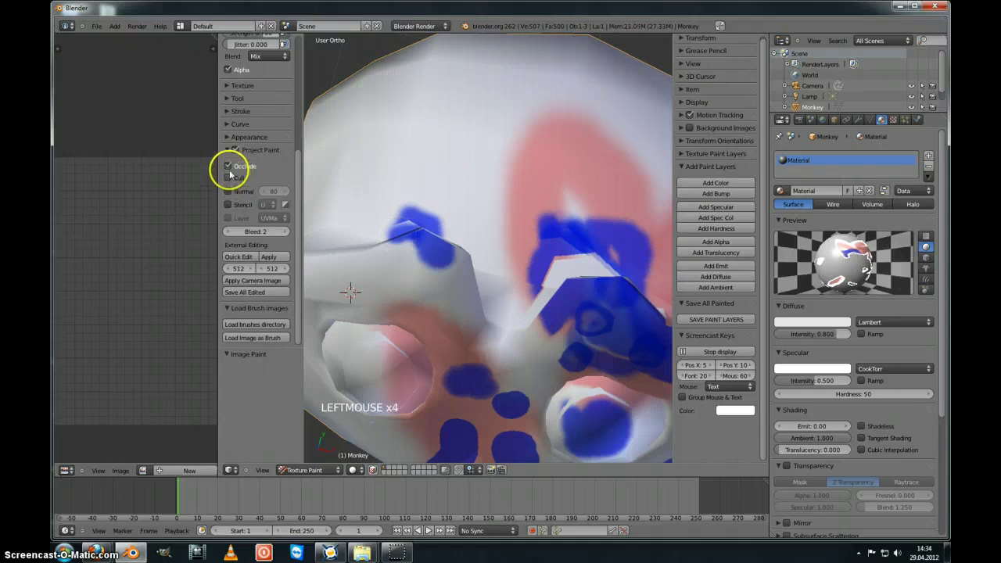
pyautogui.moveTo(367, 237)
pyautogui.mouseDown()
pyautogui.moveTo(414, 233)
pyautogui.moveTo(489, 294)
pyautogui.mouseUp()
pyautogui.moveTo(488, 293)
pyautogui.mouseDown(button='middle')
pyautogui.moveTo(454, 286)
pyautogui.moveTo(473, 286)
pyautogui.mouseUp(button='middle')
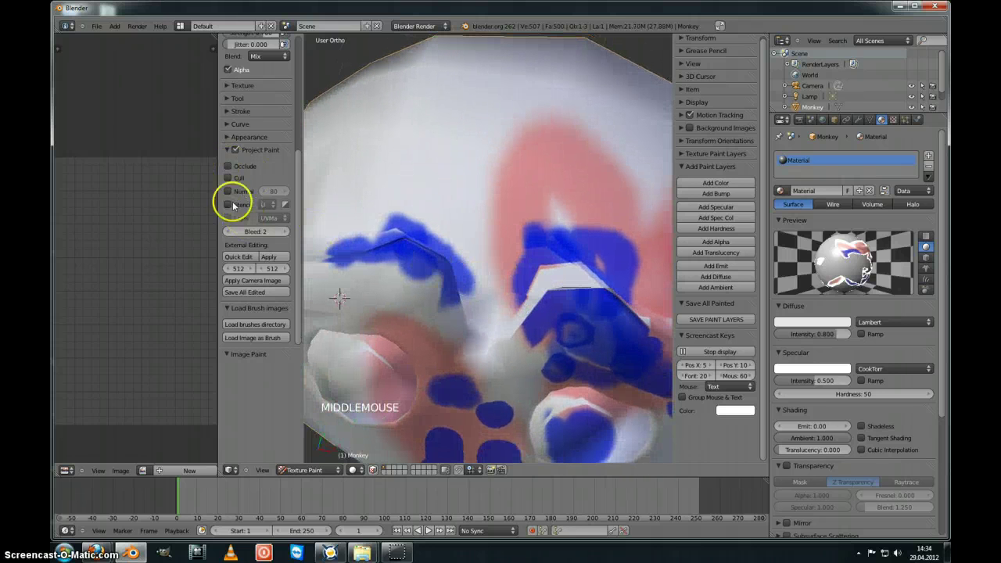
pyautogui.click(227, 192)
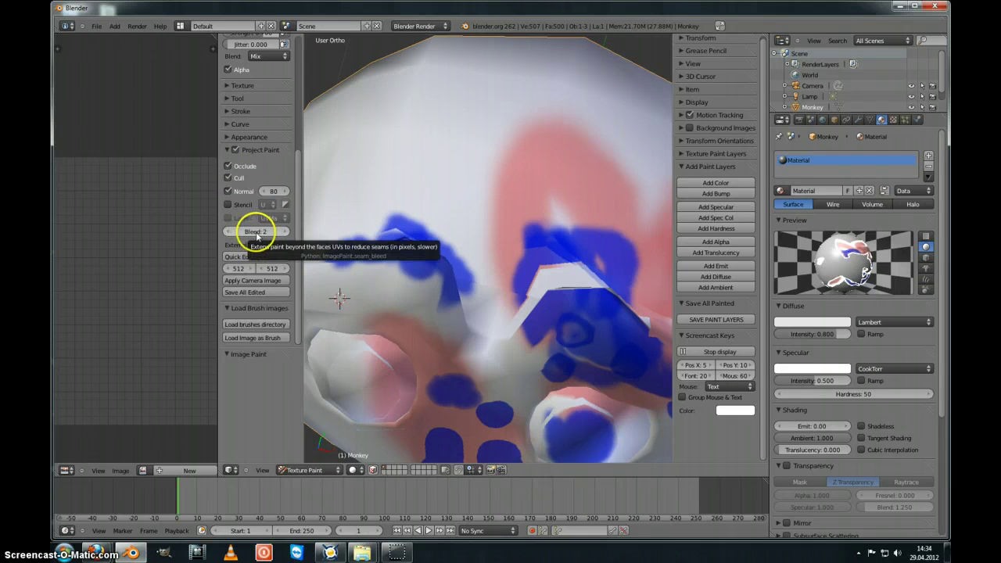
# Examine in Edit Mode how far the blue paint extends past the UV island borders, and return to Texture Paint mode
pyautogui.press('Tab')
pyautogui.scroll(-3, 498, 252)
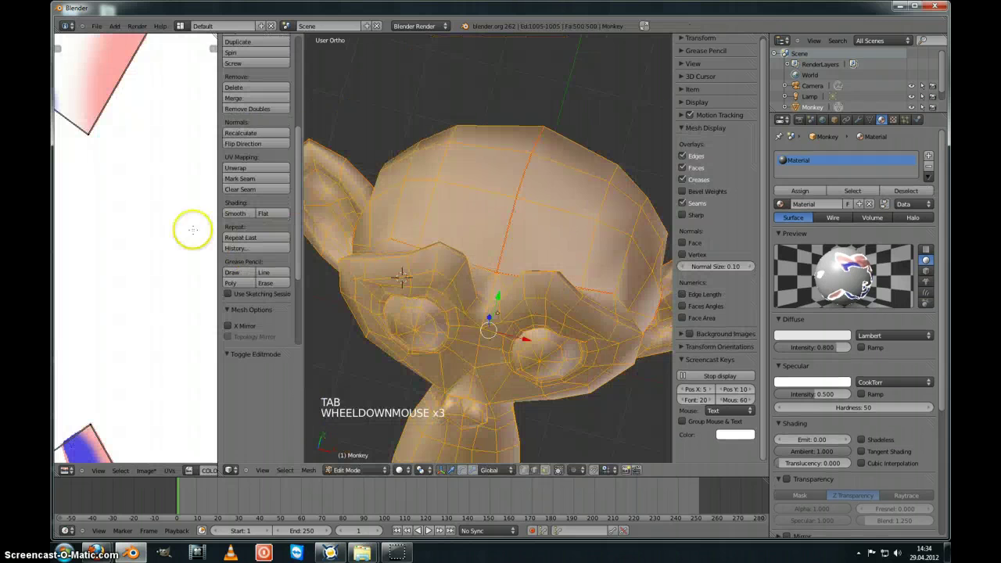
pyautogui.scroll(-10, 159, 235)
pyautogui.keyDown('shift'); pyautogui.moveTo(140, 248); pyautogui.dragTo(183, 230, button='middle'); pyautogui.keyUp('shift')
pyautogui.scroll(5, 184, 226)
pyautogui.scroll(3, 187, 222)
pyautogui.scroll(2, 173, 231)
pyautogui.scroll(4, 163, 241)
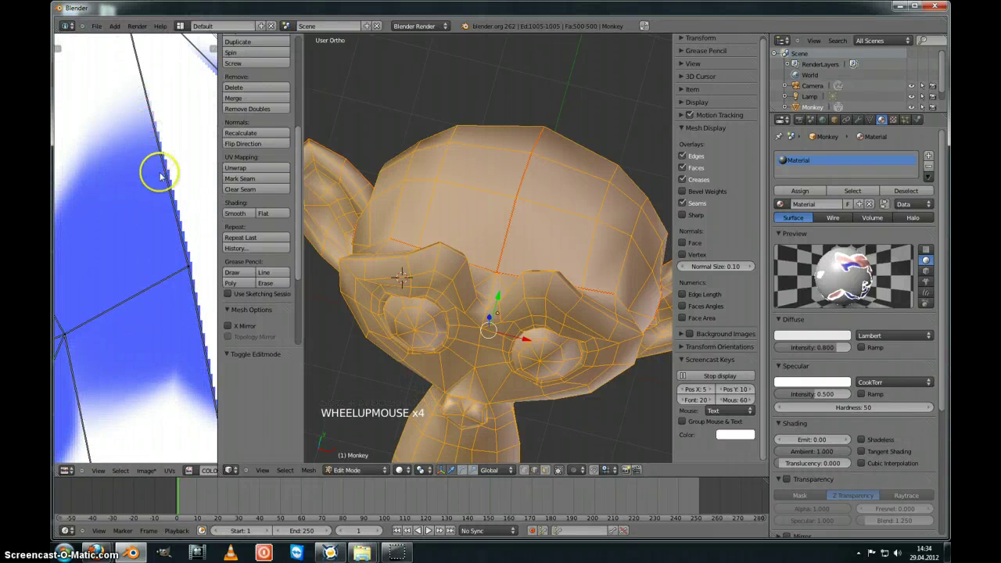
pyautogui.scroll(3, 164, 240)
pyautogui.moveTo(167, 235)
pyautogui.keyDown('shift'); pyautogui.mouseDown(button='middle')
pyautogui.moveTo(171, 290)
pyautogui.moveTo(166, 250)
pyautogui.mouseUp(button='middle'); pyautogui.keyUp('shift')
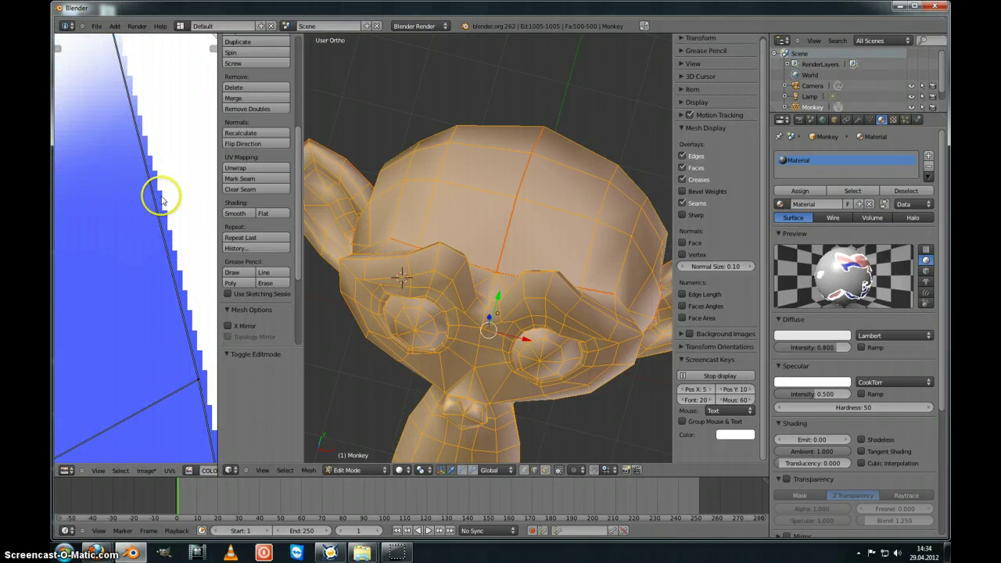
pyautogui.moveTo(431, 290); pyautogui.dragTo(487, 279, button='middle')
pyautogui.press('Tab')
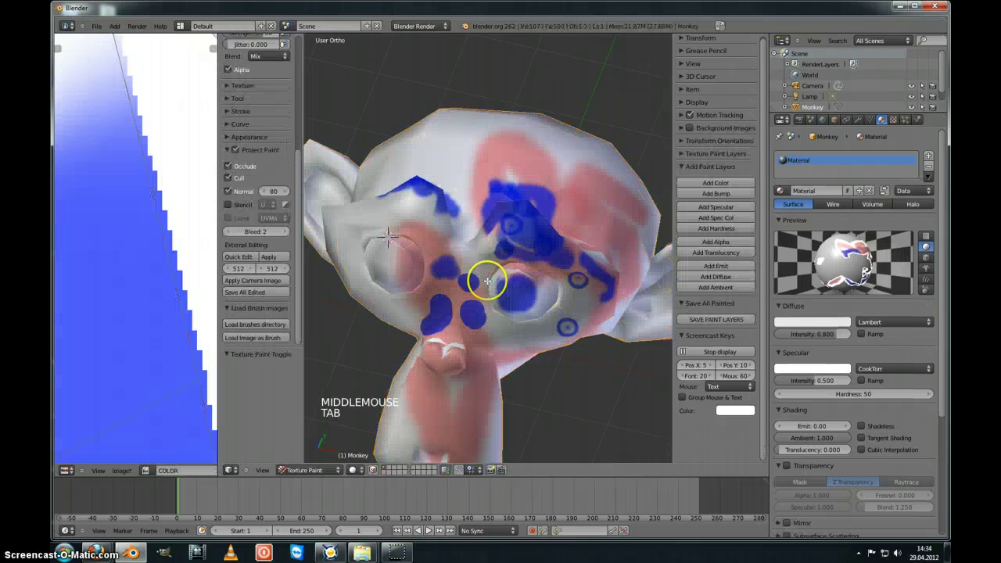
# Set the Project Paint Bleed to 8 pixels and paint blue over the seam along the painted brow ridge
pyautogui.scroll(1, 531, 244)
pyautogui.scroll(1, 531, 245)
pyautogui.moveTo(531, 244); pyautogui.dragTo(524, 286, button='middle')
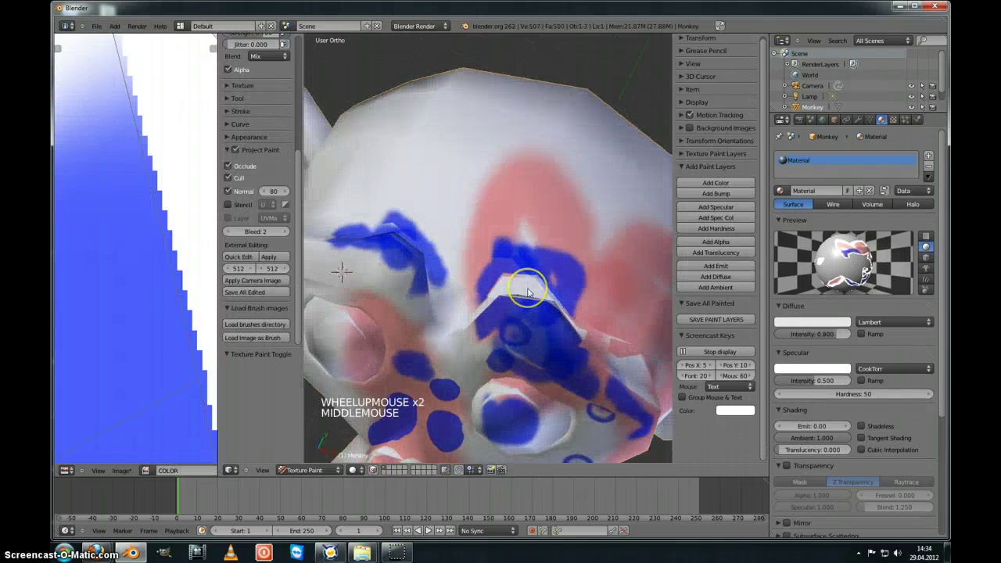
pyautogui.scroll(2, 529, 290)
pyautogui.moveTo(248, 231); pyautogui.dragTo(259, 231)
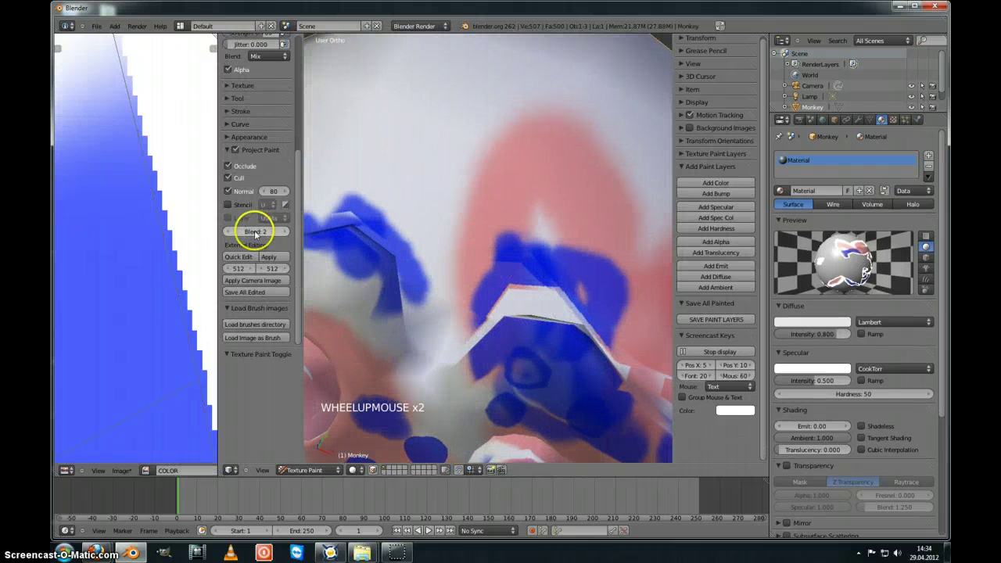
pyautogui.click(534, 316)
pyautogui.moveTo(534, 316)
pyautogui.mouseDown()
pyautogui.moveTo(518, 319)
pyautogui.moveTo(513, 305)
pyautogui.moveTo(571, 340)
pyautogui.mouseUp()
pyautogui.scroll(-8, 148, 249)
pyautogui.scroll(-9, 149, 252)
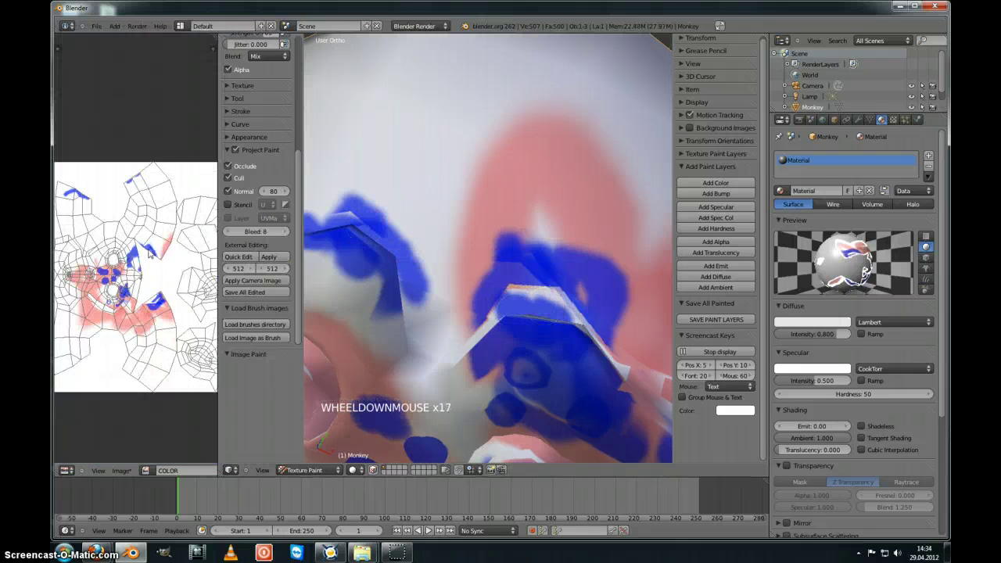
pyautogui.moveTo(495, 330)
pyautogui.mouseDown()
pyautogui.moveTo(533, 365)
pyautogui.moveTo(525, 340)
pyautogui.moveTo(597, 310)
pyautogui.moveTo(589, 337)
pyautogui.mouseUp()
pyautogui.moveTo(590, 342); pyautogui.dragTo(477, 303, button='middle')
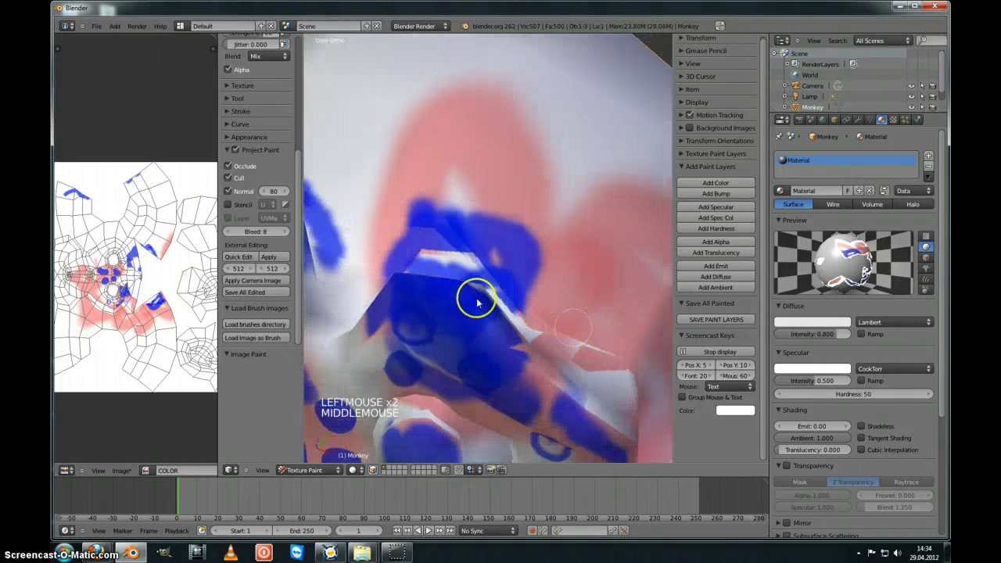
# Switch to the green brush preset named Brush and paint a green patch across the seam at the brow peak
pyautogui.scroll(8, 258, 104)
pyautogui.click(257, 102)
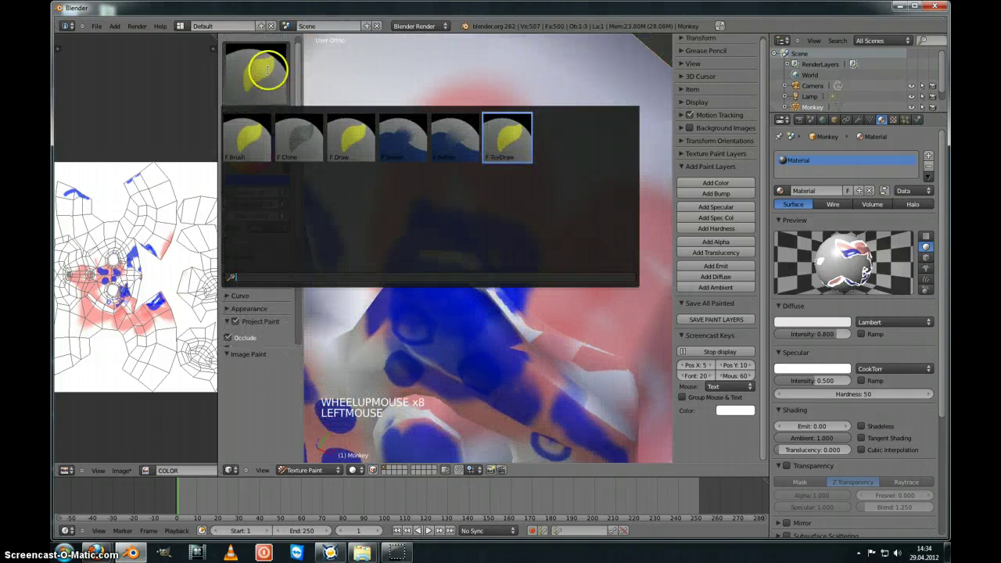
pyautogui.click(230, 139)
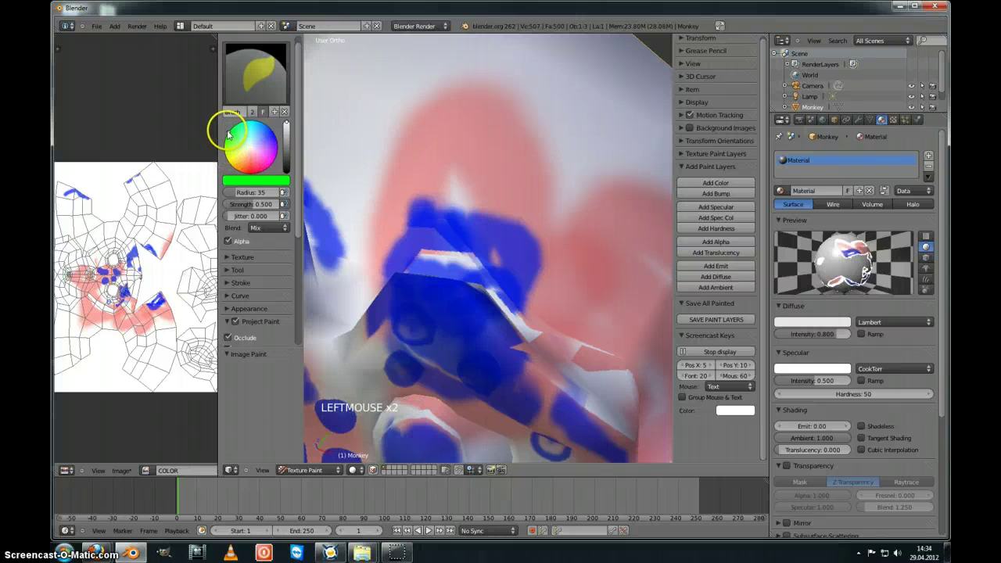
pyautogui.moveTo(452, 288)
pyautogui.mouseDown()
pyautogui.moveTo(458, 277)
pyautogui.moveTo(448, 293)
pyautogui.moveTo(420, 272)
pyautogui.mouseUp()
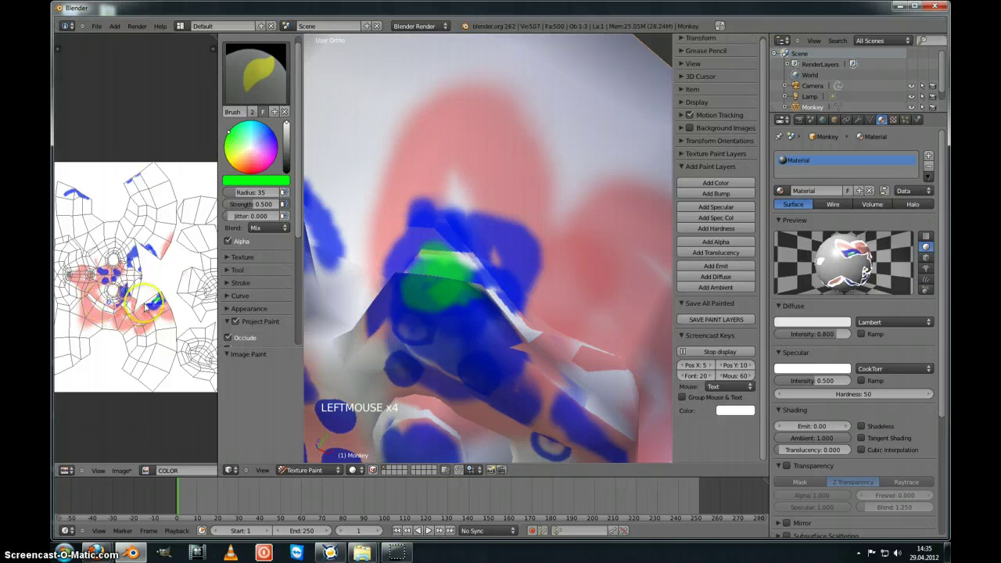
# Examine the green patch in the UV image for paint bleeding past the island's edge
pyautogui.scroll(2, 146, 312)
pyautogui.scroll(2, 147, 311)
pyautogui.moveTo(132, 326); pyautogui.dragTo(146, 278, button='middle')
pyautogui.scroll(3, 135, 322)
pyautogui.moveTo(178, 342); pyautogui.dragTo(87, 259, button='middle')
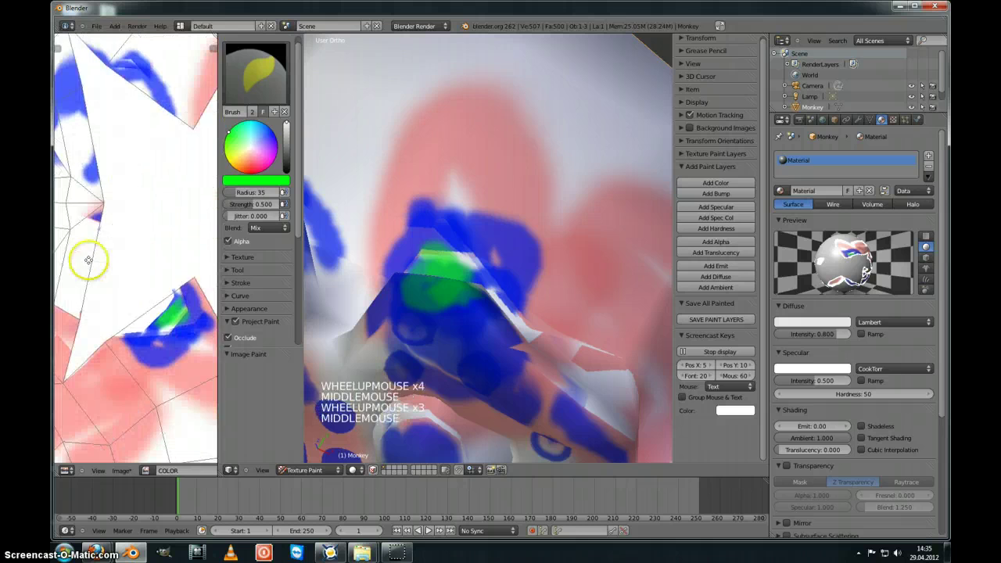
pyautogui.moveTo(102, 301)
pyautogui.mouseDown(button='middle')
pyautogui.moveTo(128, 263)
pyautogui.moveTo(152, 268)
pyautogui.moveTo(177, 295)
pyautogui.mouseUp(button='middle')
pyautogui.scroll(5, 157, 270)
pyautogui.scroll(4, 177, 295)
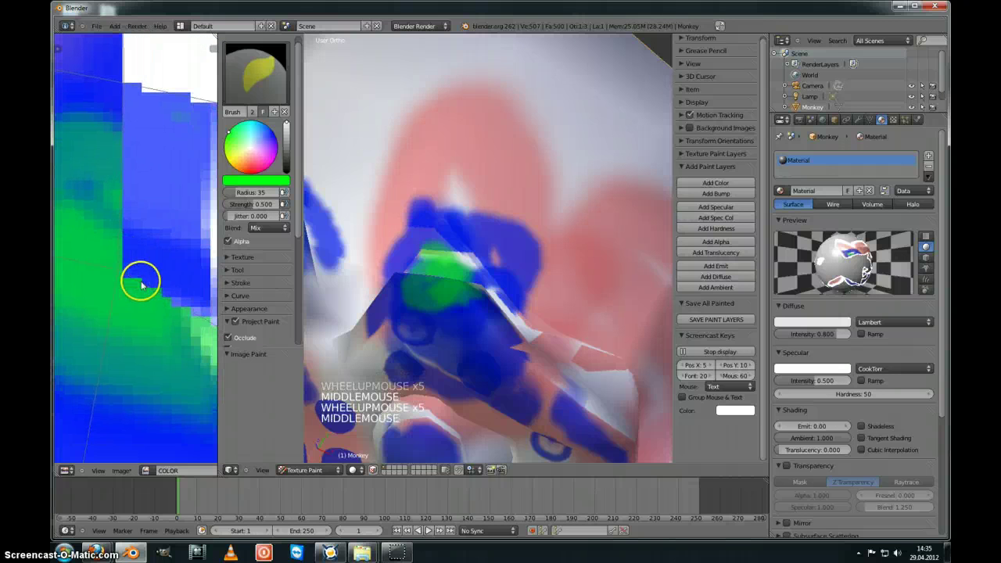
# Paint green strokes between the brows and up the forehead across the seams
pyautogui.moveTo(396, 260)
pyautogui.mouseDown(button='middle')
pyautogui.moveTo(443, 295)
pyautogui.moveTo(458, 398)
pyautogui.mouseUp(button='middle')
pyautogui.scroll(-4, 442, 294)
pyautogui.moveTo(458, 398)
pyautogui.mouseDown()
pyautogui.moveTo(480, 331)
pyautogui.moveTo(453, 323)
pyautogui.moveTo(493, 381)
pyautogui.mouseUp()
pyautogui.scroll(-15, 118, 263)
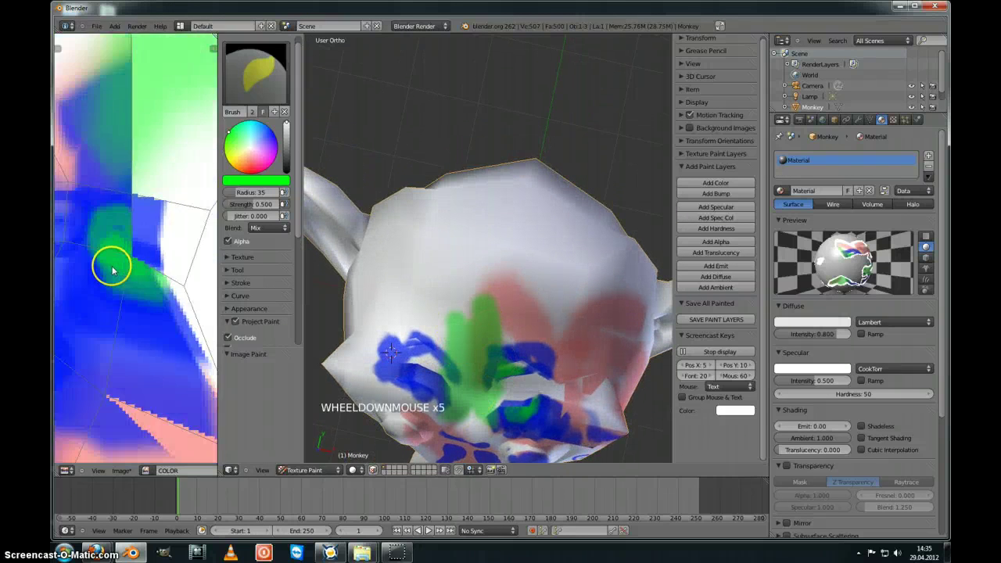
# Examine the green paint bleed along the island edges in the UV image and the painted strokes on the head
pyautogui.moveTo(175, 223); pyautogui.dragTo(152, 260, button='middle')
pyautogui.scroll(6, 179, 217)
pyautogui.scroll(3, 177, 221)
pyautogui.moveTo(176, 221); pyautogui.dragTo(134, 290, button='middle')
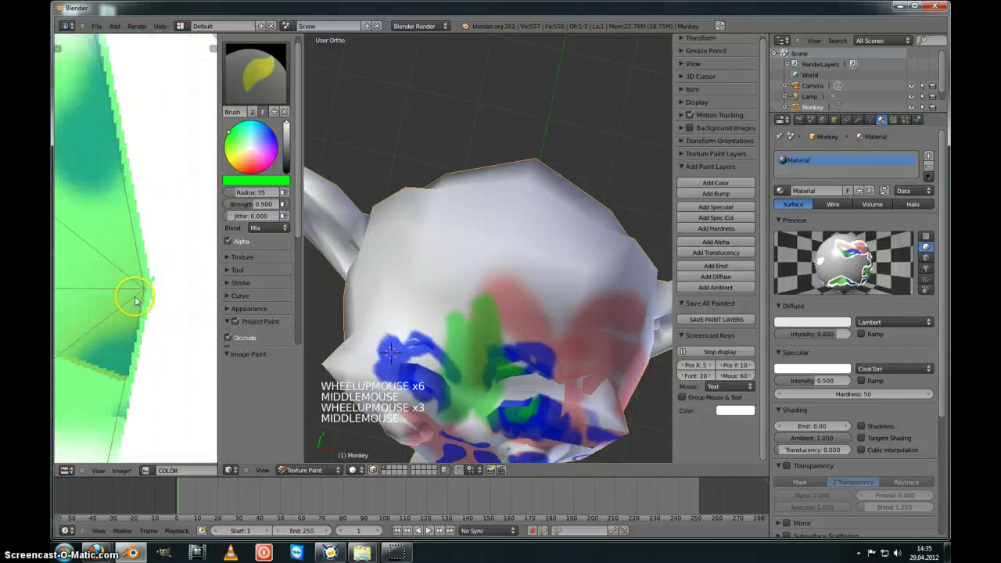
pyautogui.scroll(2, 134, 290)
pyautogui.scroll(-4, 260, 316)
pyautogui.scroll(-4, 261, 317)
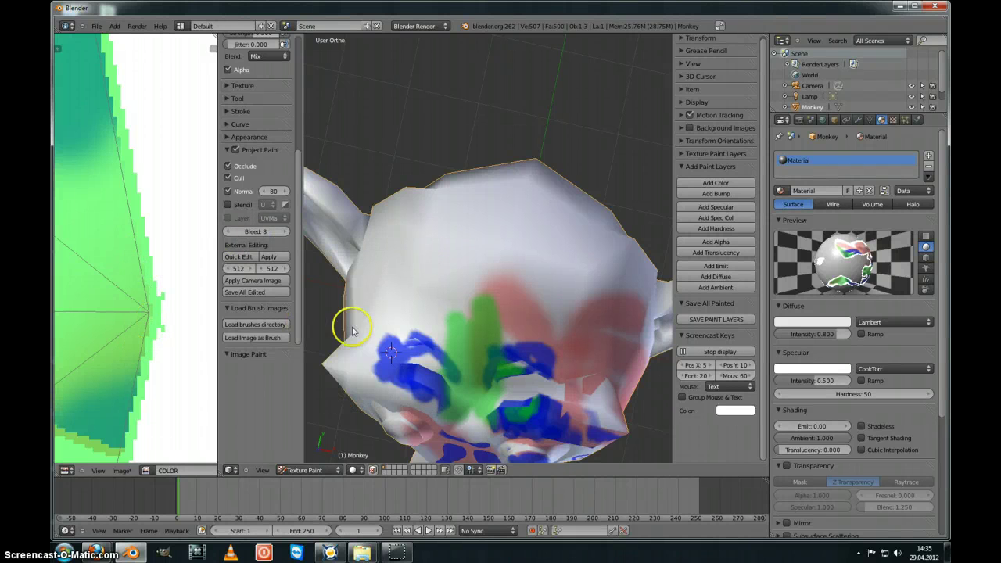
pyautogui.moveTo(352, 330); pyautogui.dragTo(529, 333, button='middle')
pyautogui.scroll(-3, 489, 320)
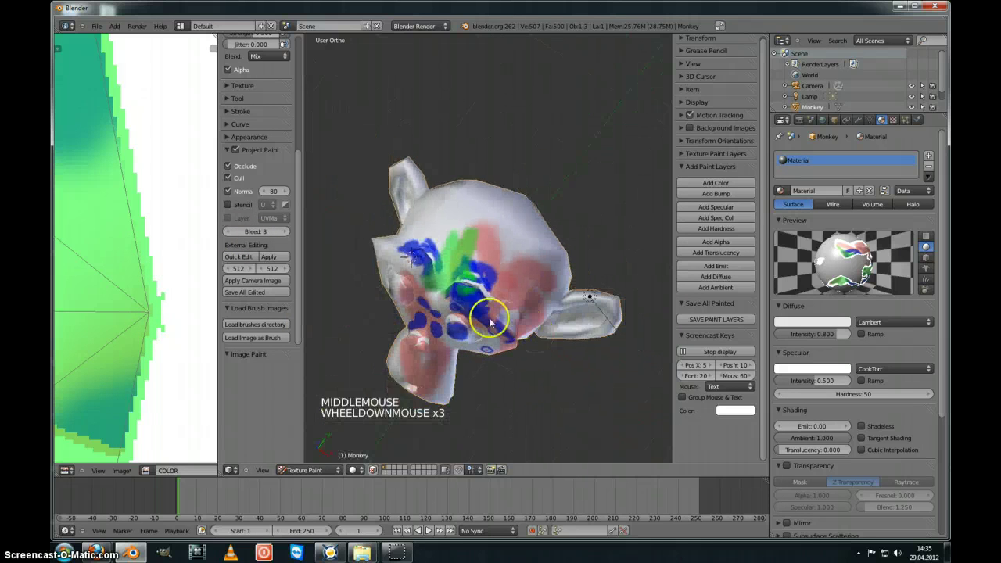
pyautogui.scroll(-1, 489, 321)
pyautogui.scroll(-17, 201, 261)
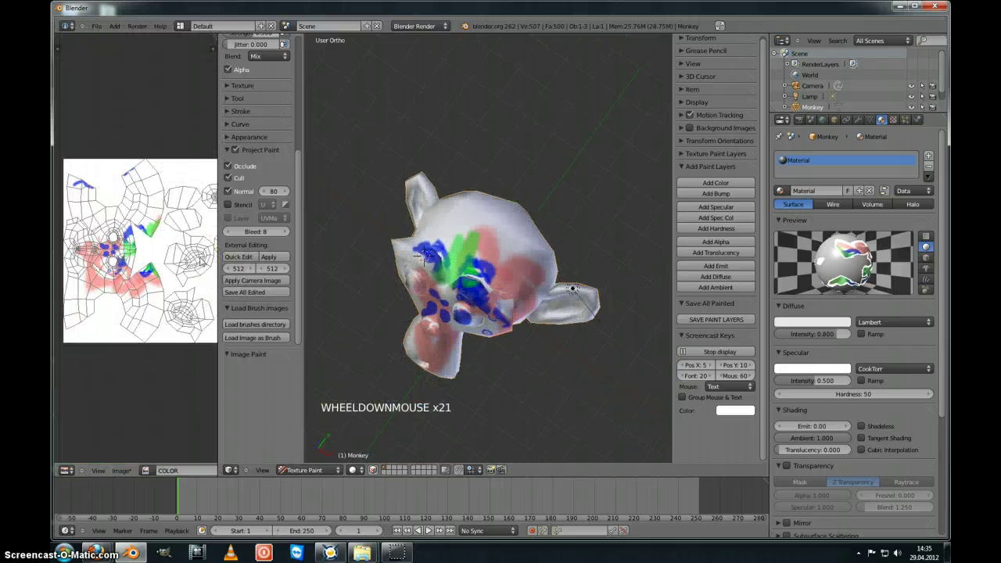
# Open the brush's Texture settings and check which textures are available to it
pyautogui.scroll(2, 201, 262)
pyautogui.moveTo(469, 312); pyautogui.dragTo(591, 225, button='middle')
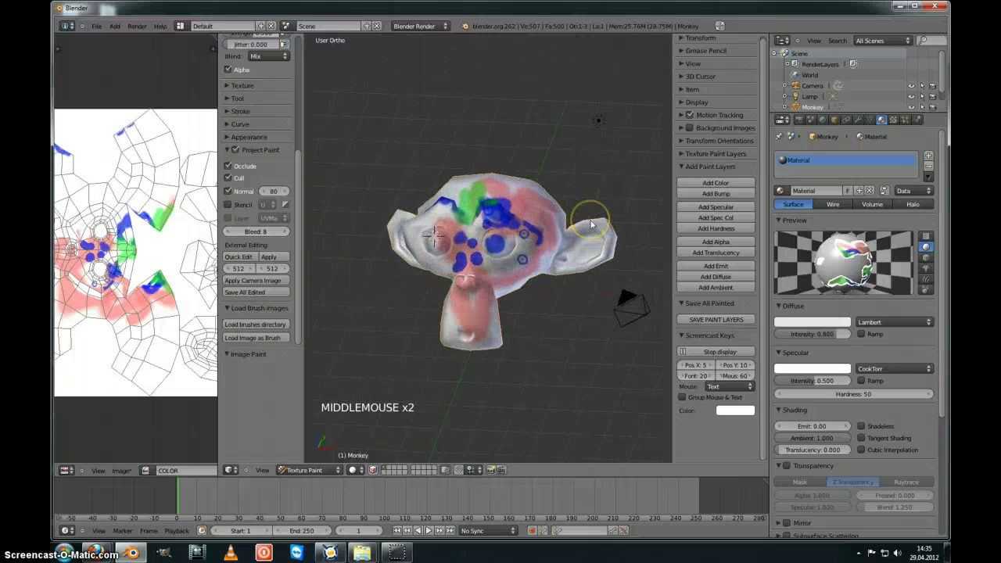
pyautogui.scroll(4, 273, 186)
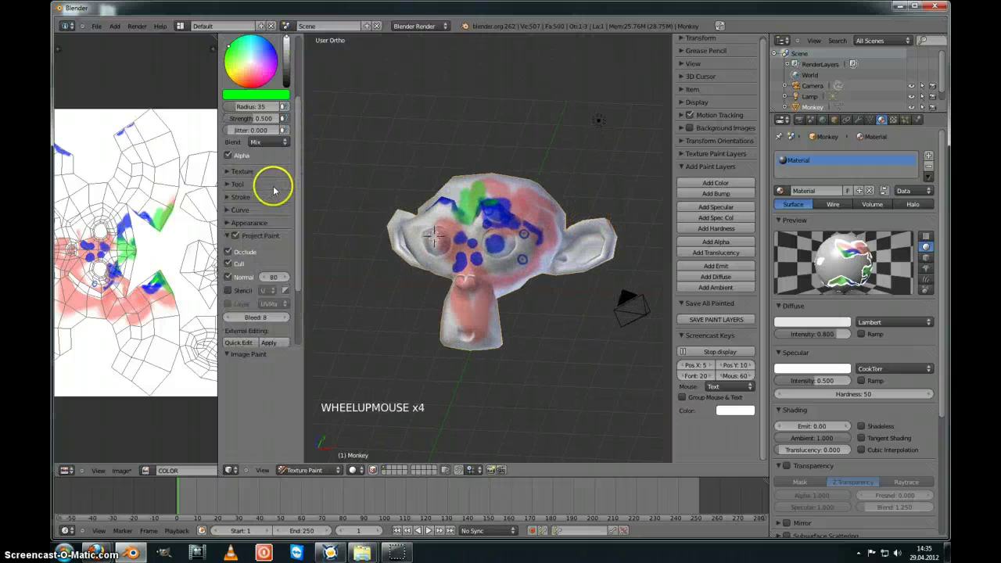
pyautogui.click(241, 170)
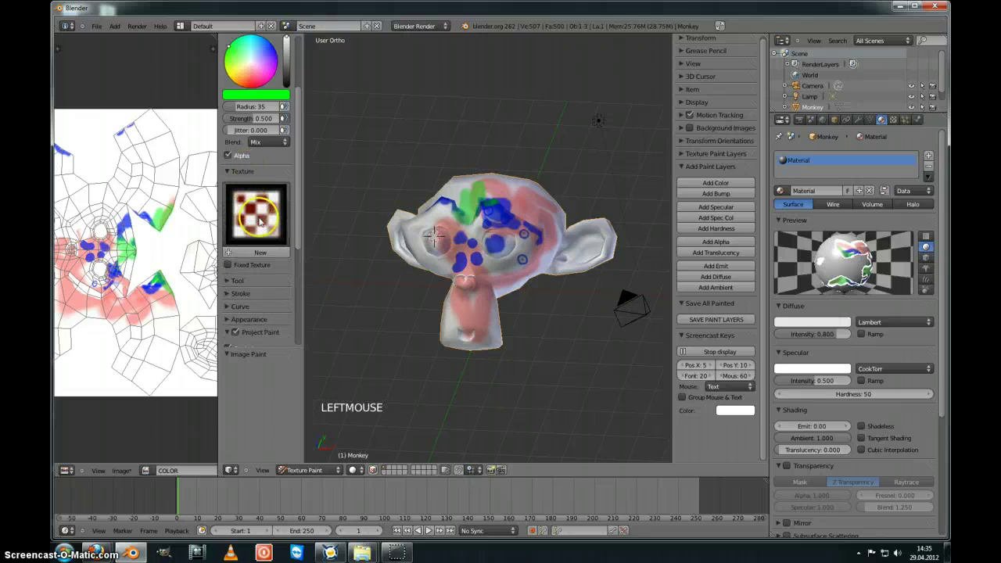
pyautogui.click(258, 217)
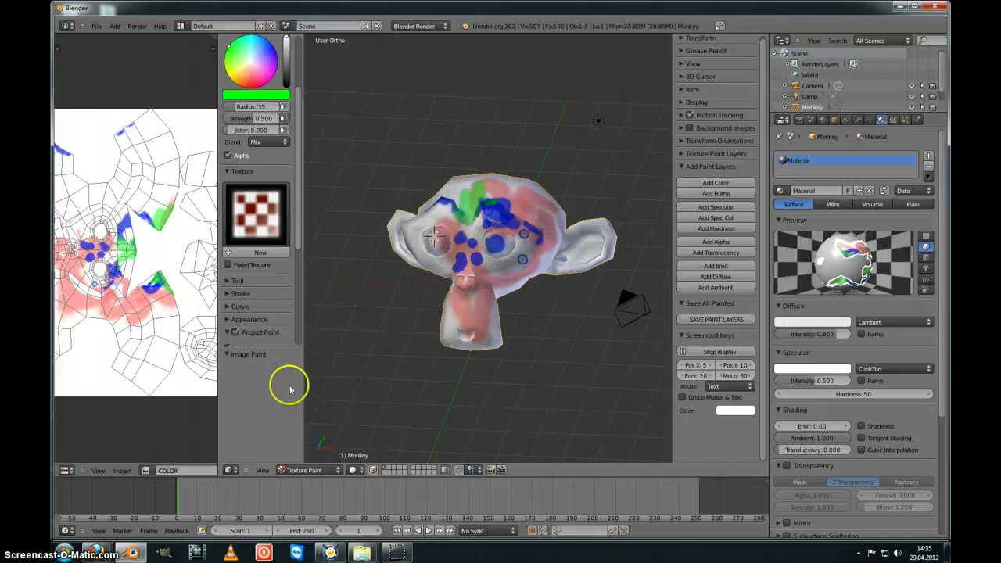
# Create a new texture in the material's empty slot below Monkey_Color and set its type to Image or Movie
pyautogui.click(891, 119)
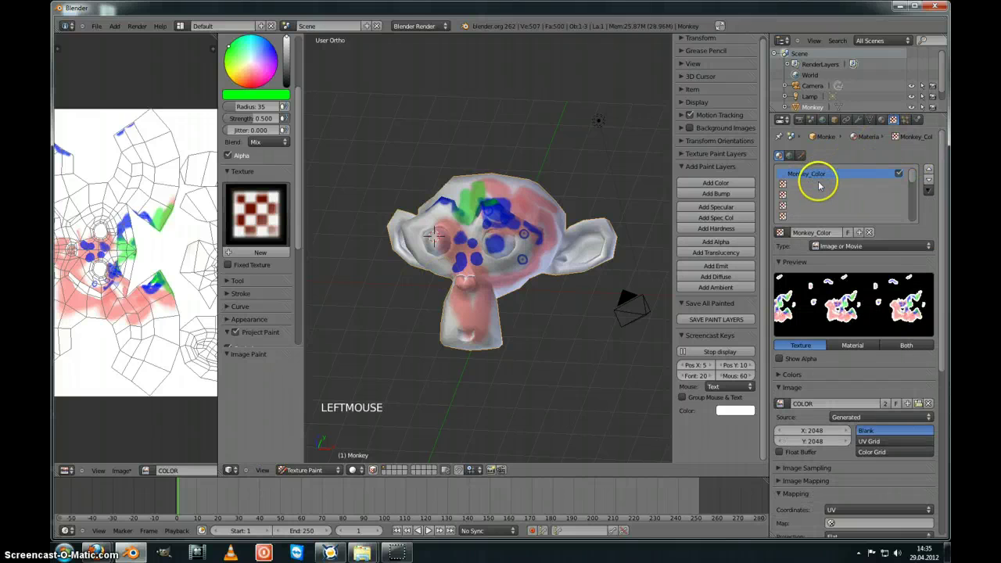
pyautogui.click(819, 185)
pyautogui.click(833, 233)
pyautogui.click(837, 246)
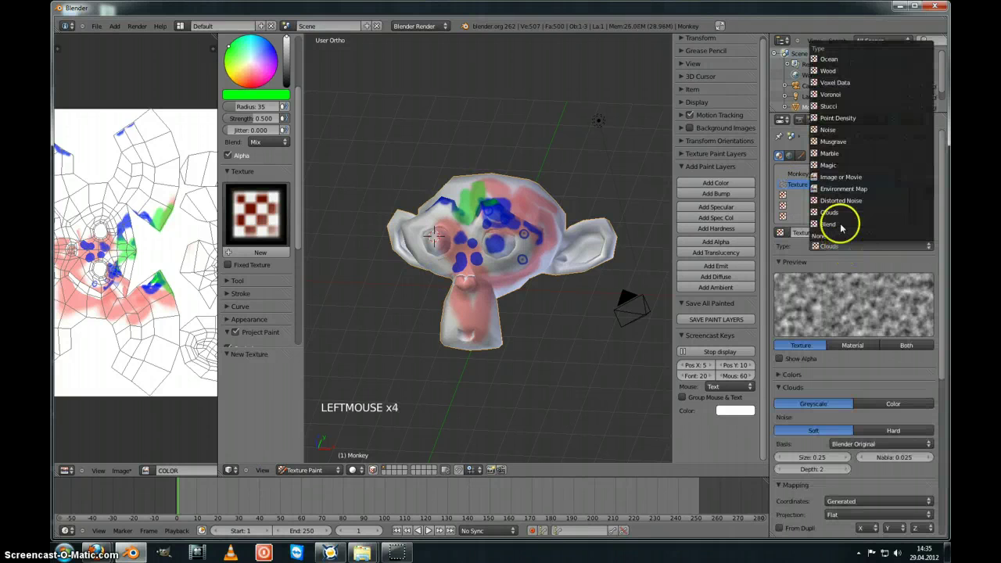
pyautogui.click(830, 177)
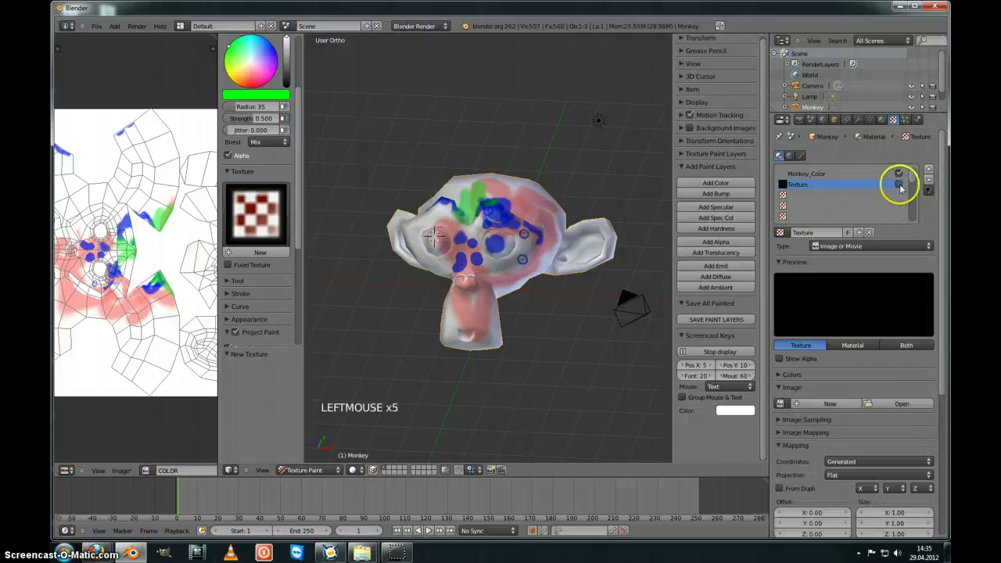
# Load gorilla_face.jpg from the Desktop as the new texture's image
pyautogui.moveTo(943, 280); pyautogui.dragTo(938, 335)
pyautogui.click(913, 302)
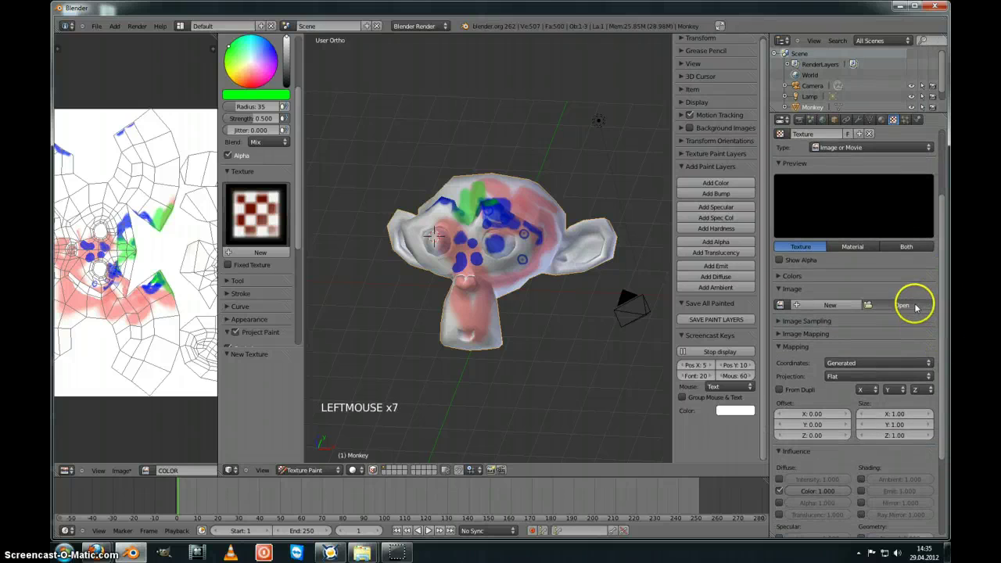
pyautogui.click(82, 199)
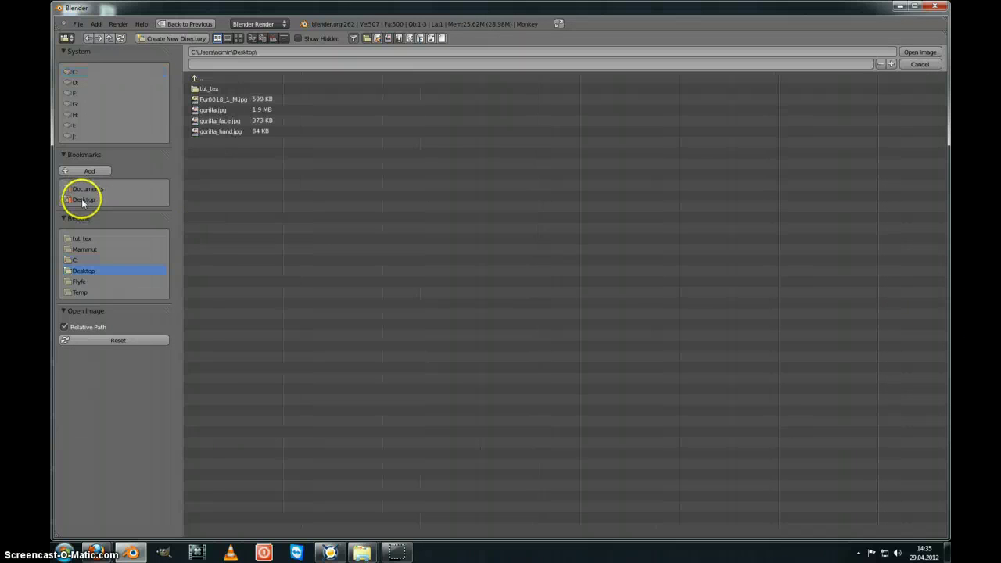
pyautogui.click(210, 90)
pyautogui.click(205, 80)
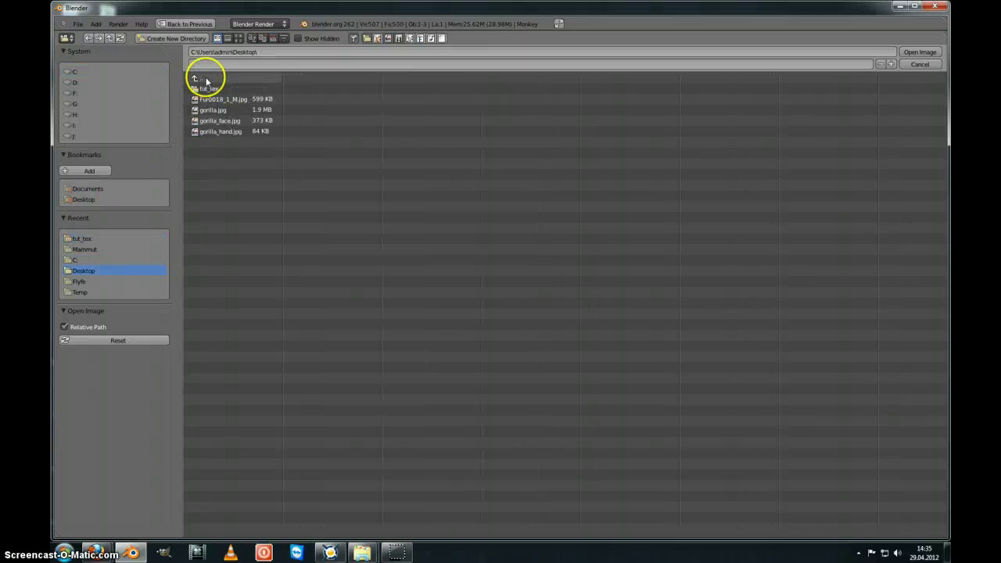
pyautogui.doubleClick(215, 122)
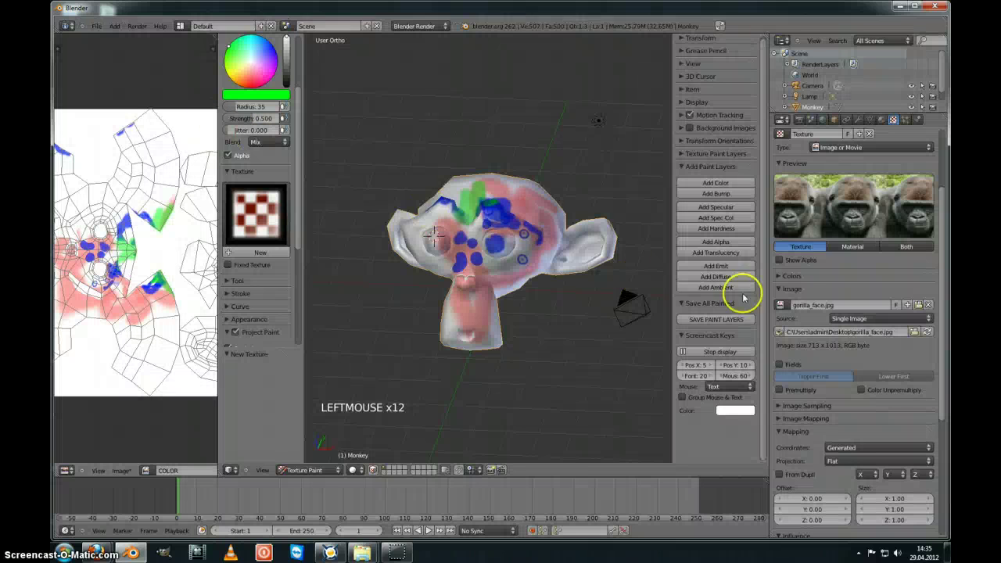
# Rename the gorilla texture to face and assign it as the brush's texture
pyautogui.click(262, 218)
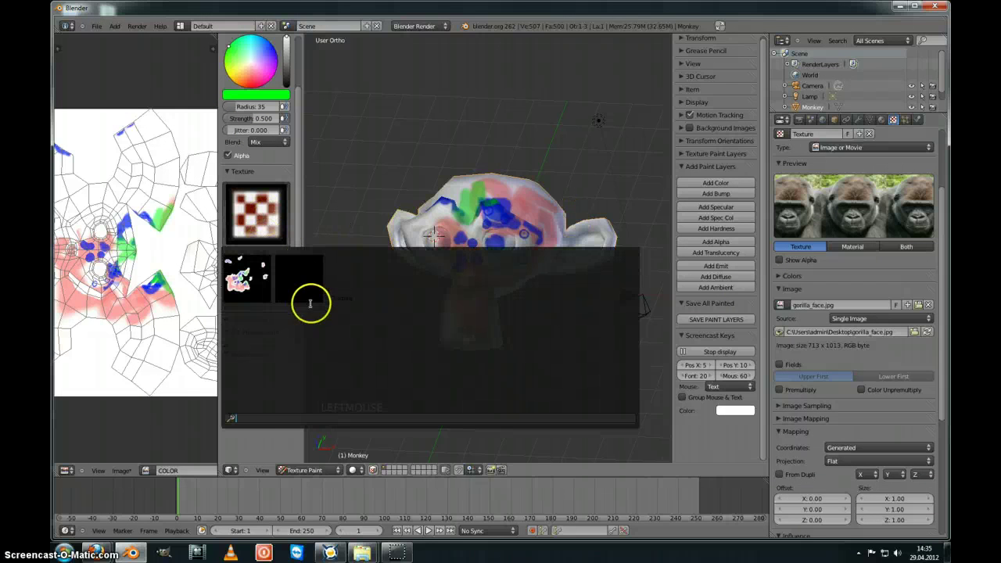
pyautogui.click(826, 134)
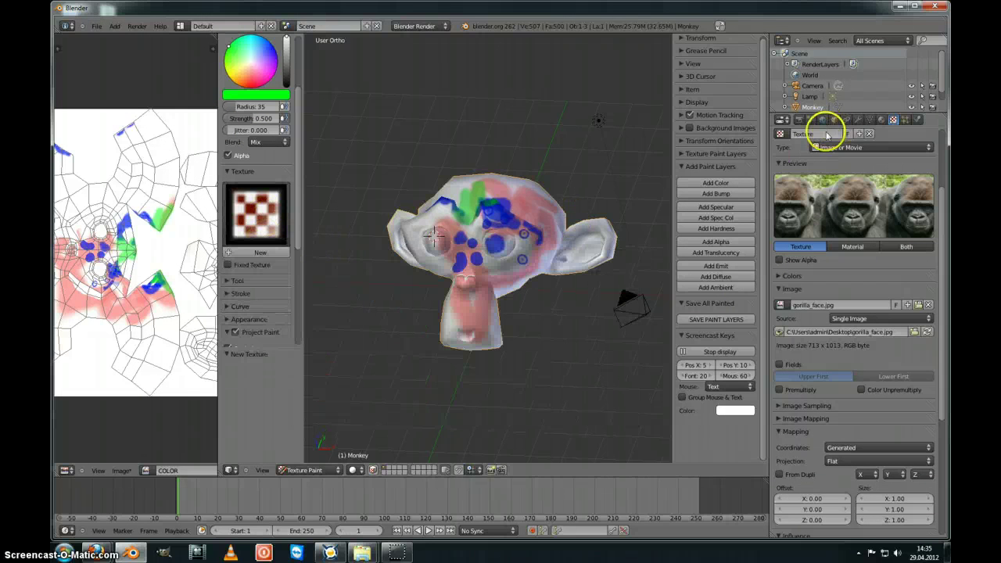
pyautogui.click(819, 133)
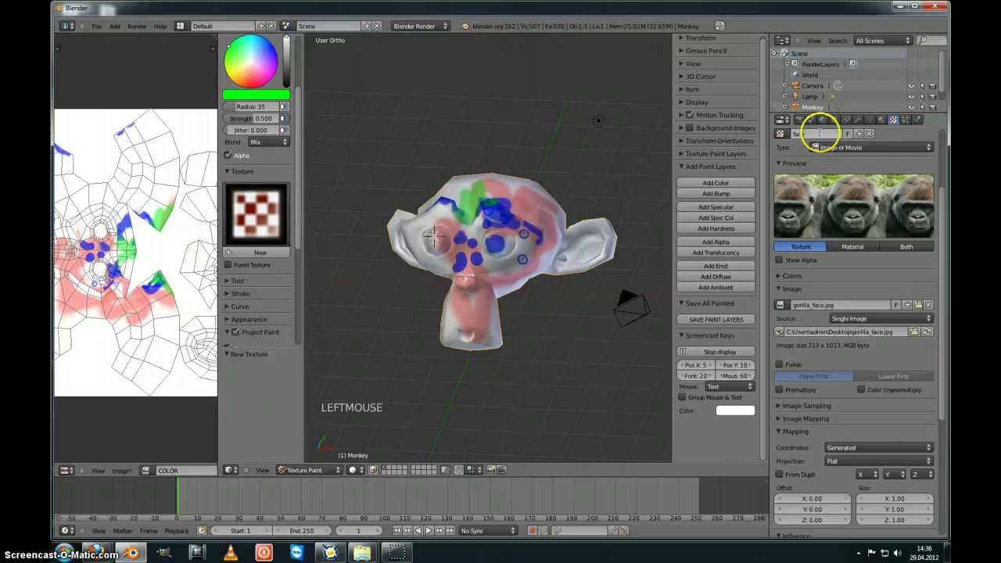
pyautogui.click(253, 207)
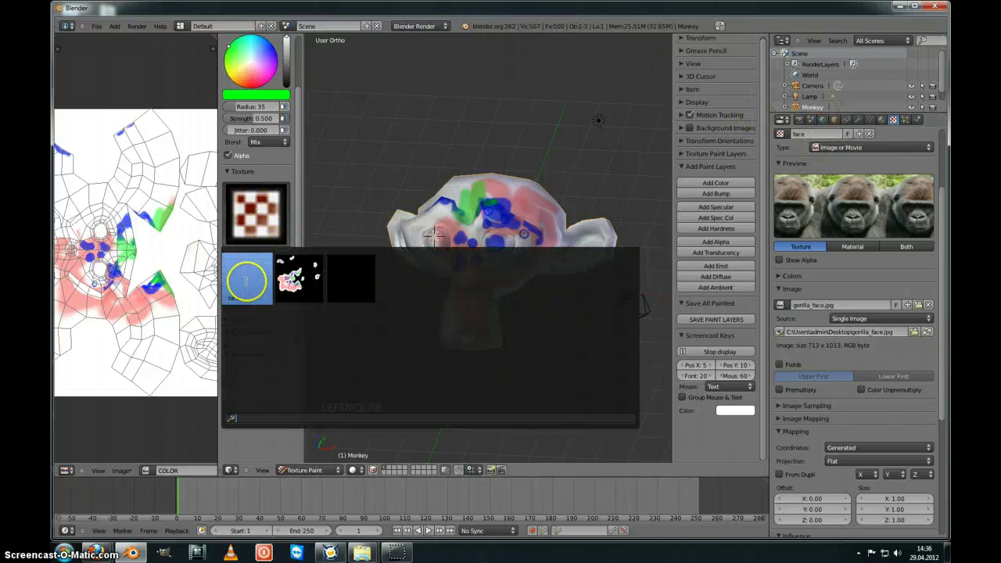
pyautogui.click(247, 278)
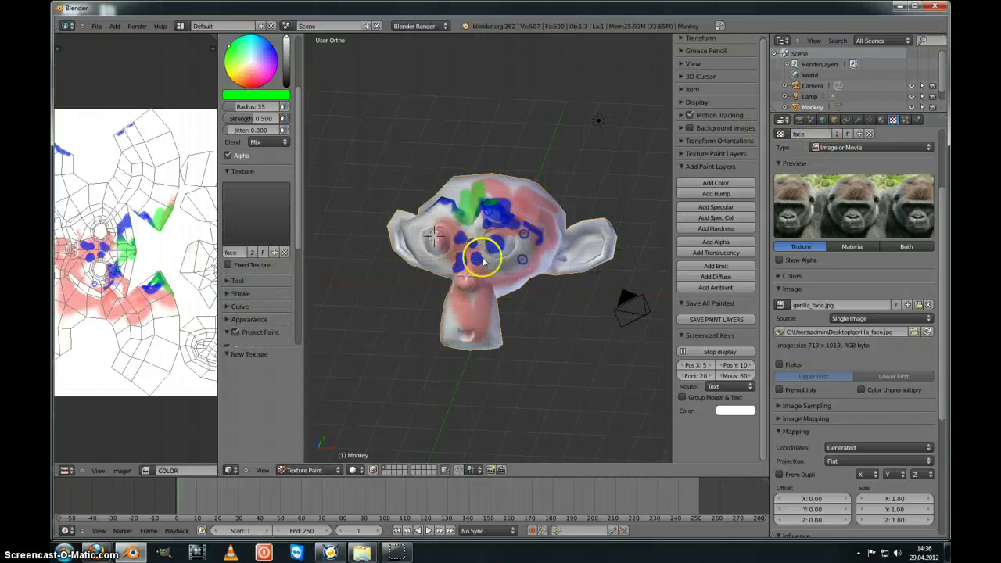
# Set the brush radius to 200 and stamp the face texture over the front of the monkey's head
pyautogui.moveTo(477, 253); pyautogui.dragTo(505, 250, button='middle')
pyautogui.scroll(-2, 505, 250)
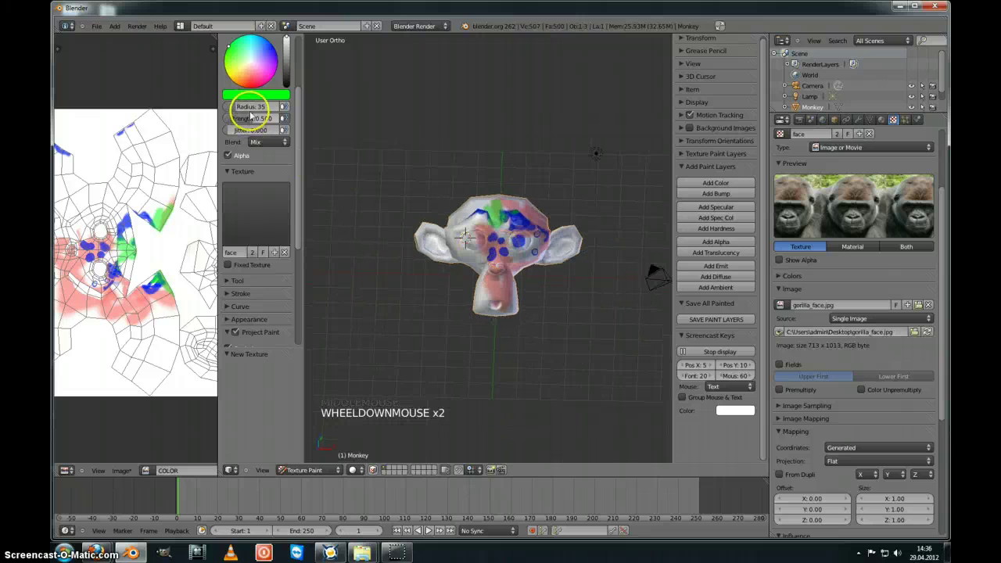
pyautogui.moveTo(263, 105); pyautogui.dragTo(336, 107)
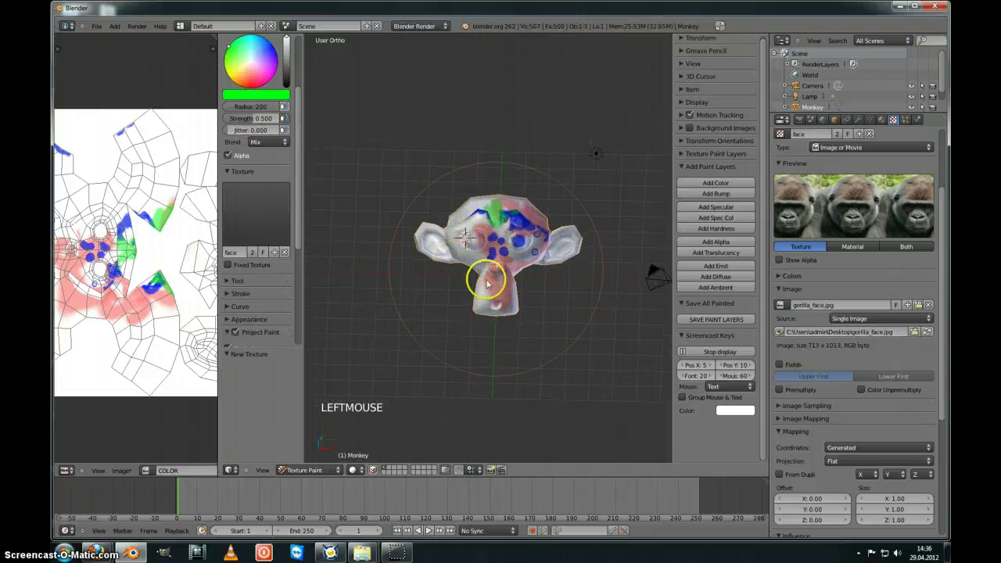
pyautogui.scroll(1, 502, 276)
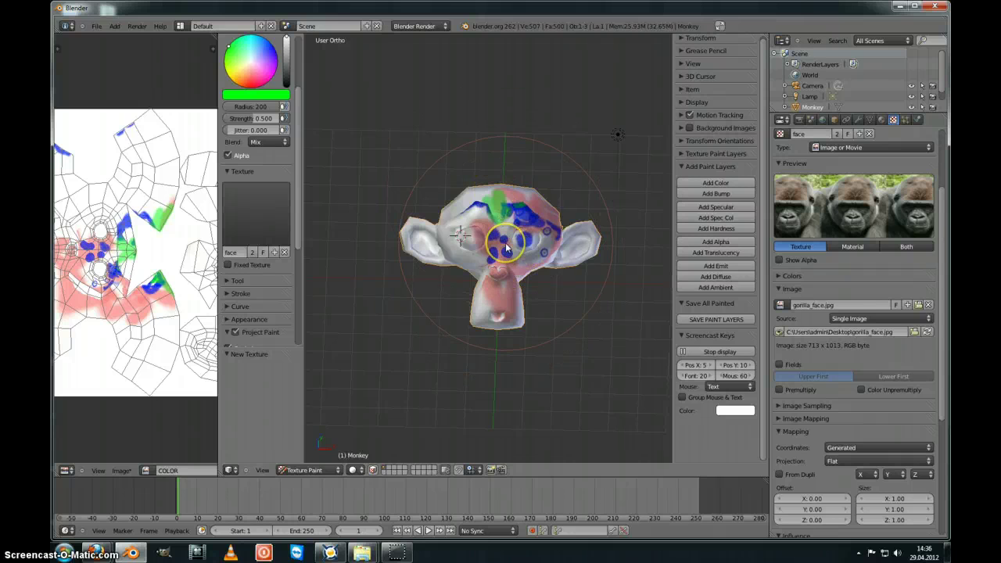
pyautogui.click(506, 247)
# Raise the brush strength to 1.000 and stamp the face texture over the head in green again
pyautogui.click(251, 125)
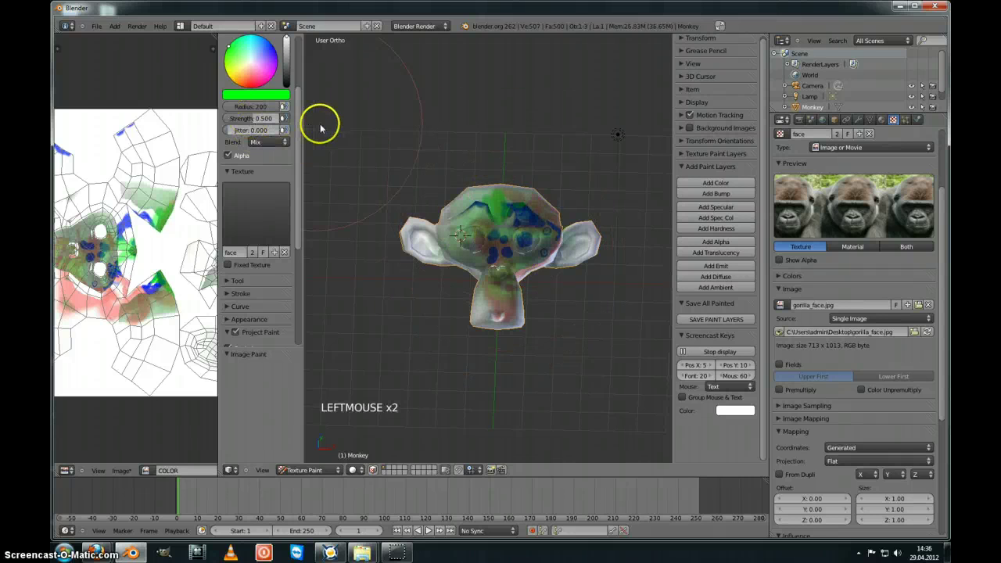
pyautogui.click(252, 120)
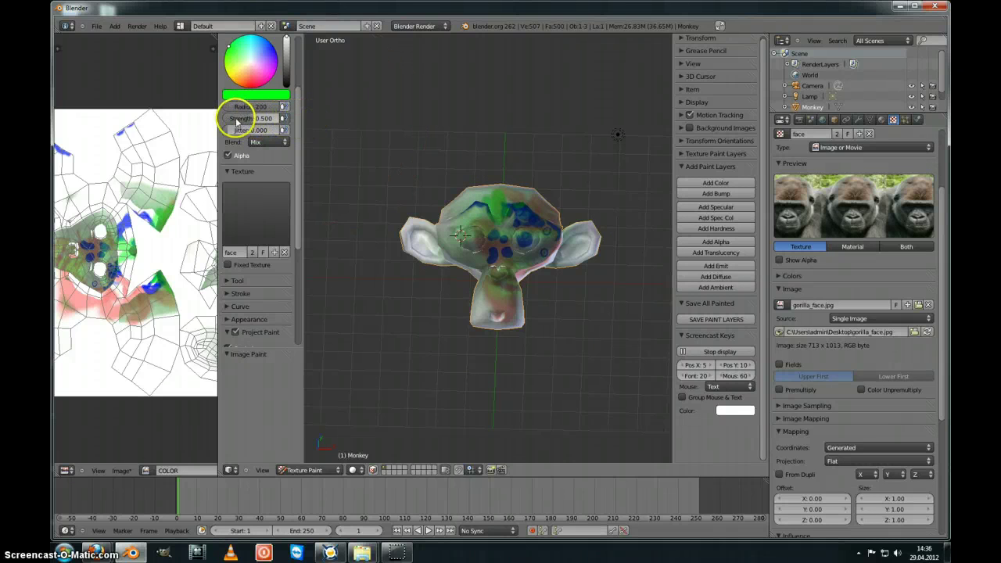
pyautogui.moveTo(237, 120); pyautogui.dragTo(261, 121)
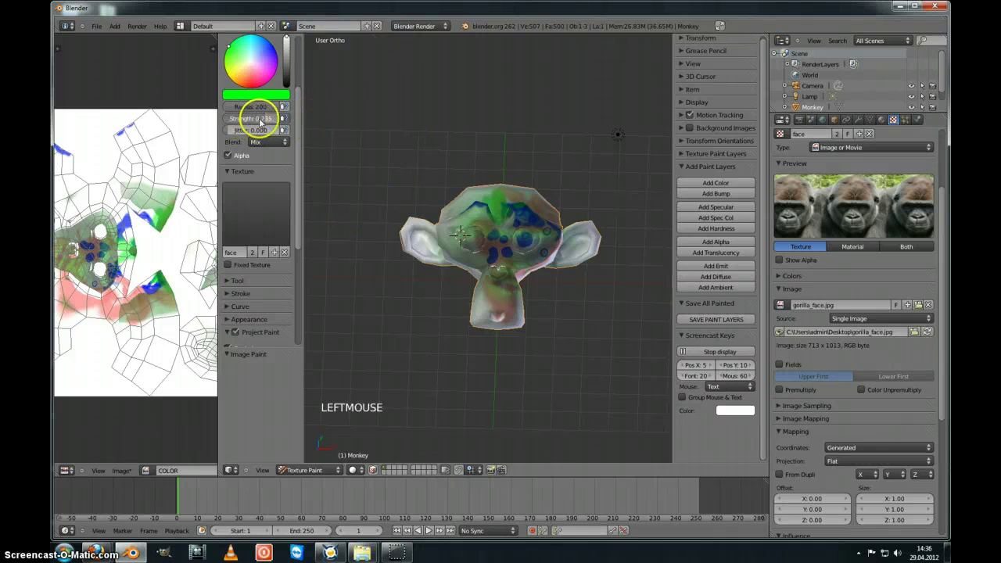
pyautogui.click(497, 255)
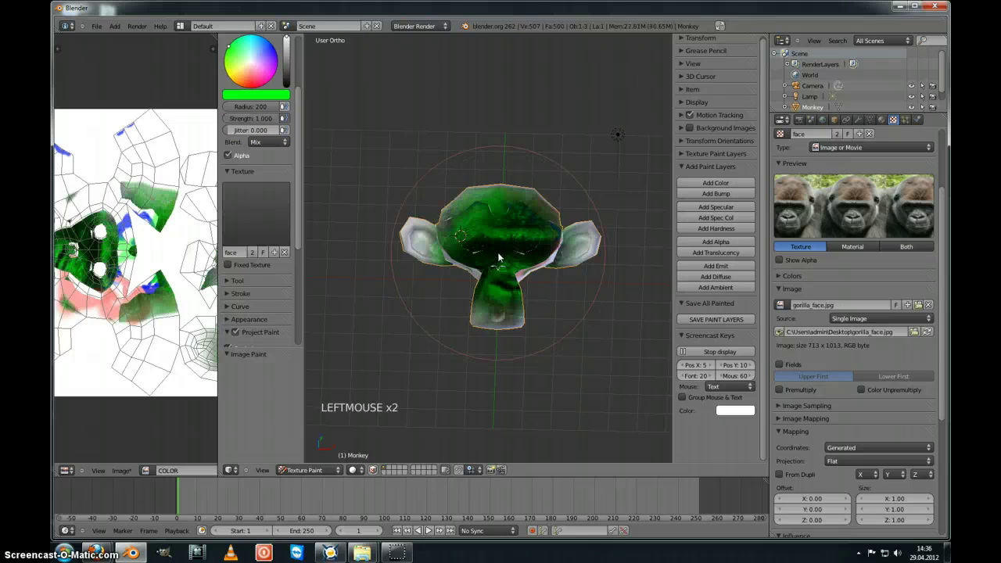
# Change the brush colour to white and stamp the face texture twice over the green-tinted head
pyautogui.click(253, 66)
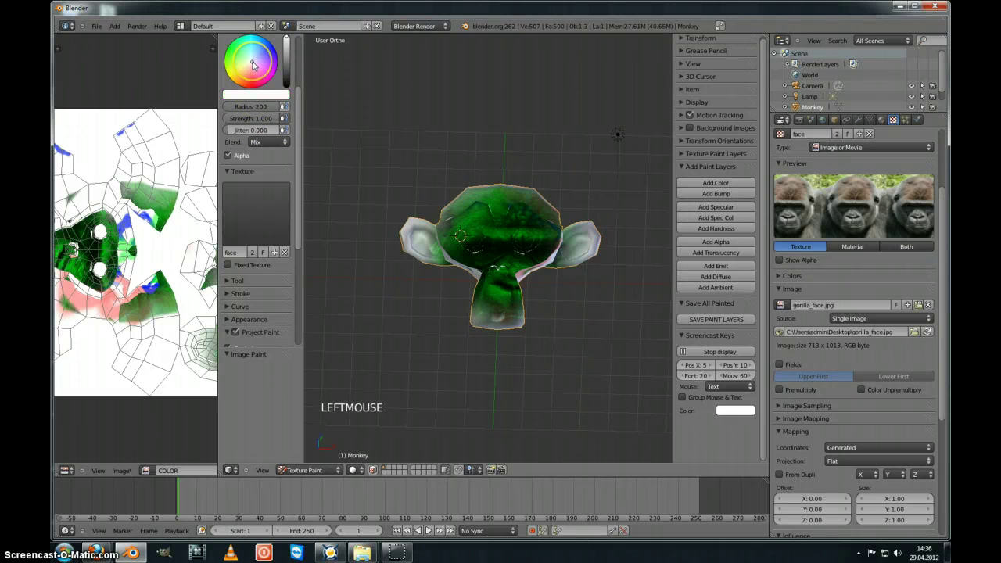
pyautogui.click(497, 252)
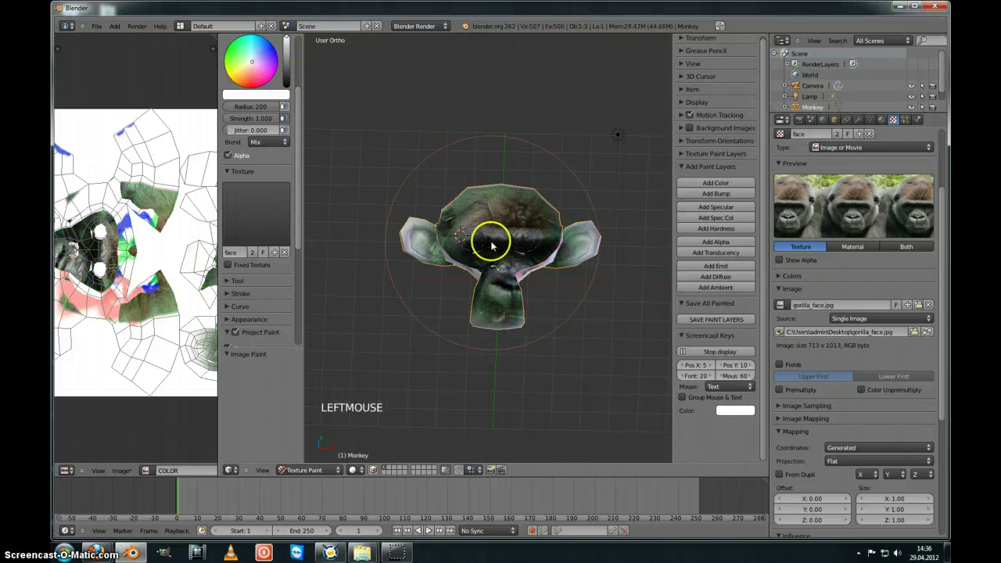
pyautogui.click(491, 243)
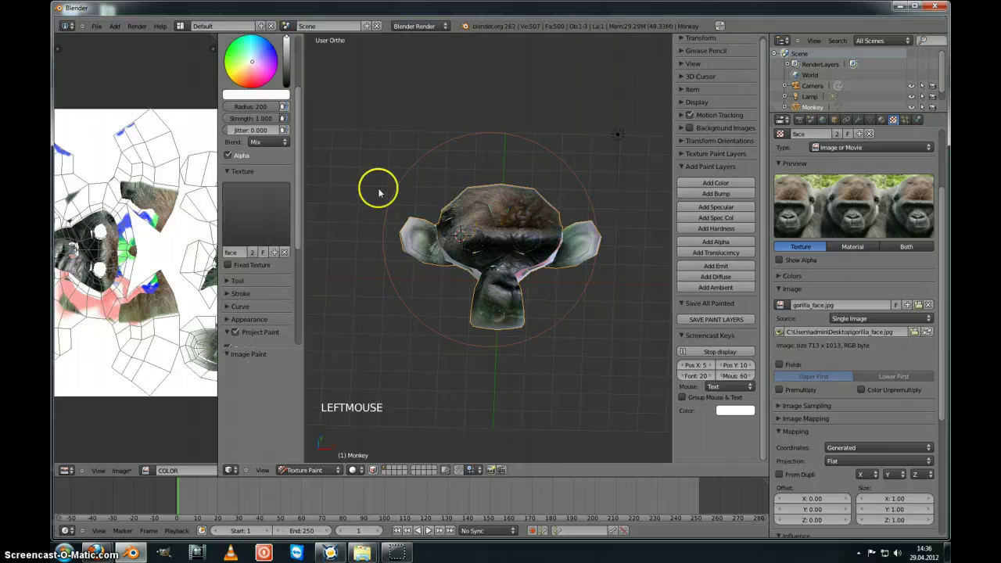
# Enable Fixed Texture for the brush and stamp the gorilla face onto the monkey's head
pyautogui.moveTo(297, 149); pyautogui.dragTo(290, 195)
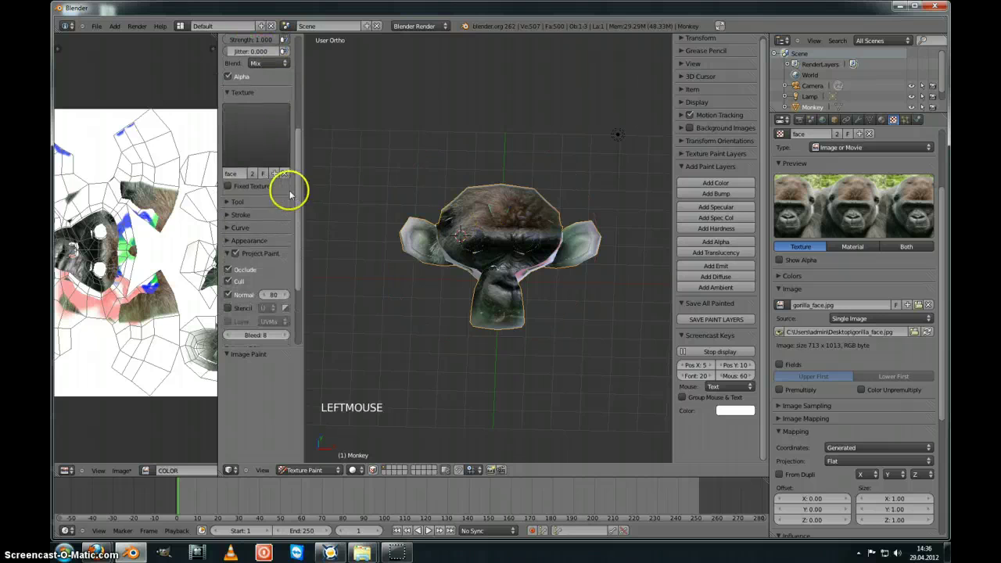
pyautogui.click(229, 186)
pyautogui.click(497, 254)
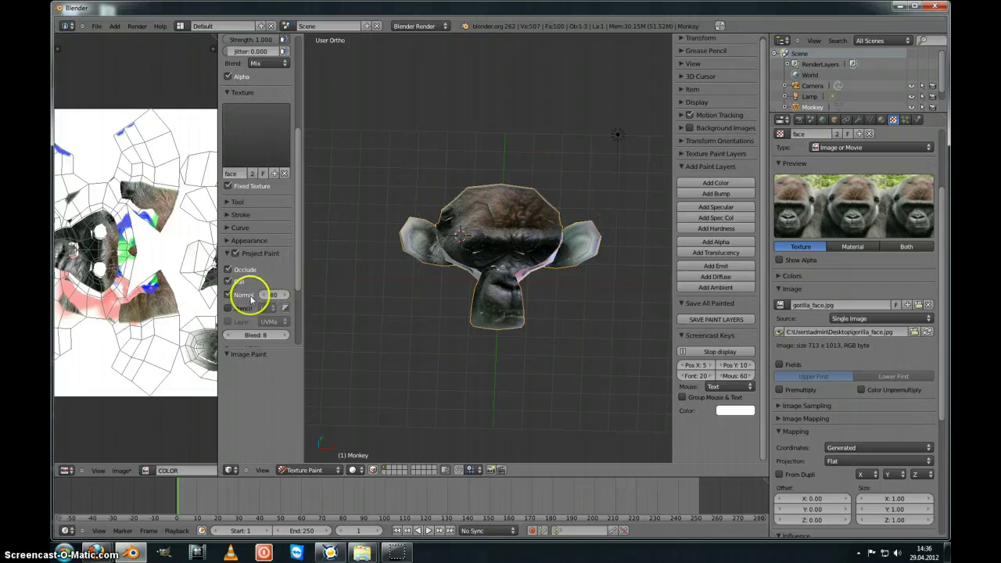
# Turn off Occlude in Project Paint and stamp the gorilla face repeatedly to align it with the monkey's eyes and nose
pyautogui.keyDown('shift'); pyautogui.moveTo(500, 258); pyautogui.dragTo(508, 259, button='middle'); pyautogui.keyUp('shift')
pyautogui.click(509, 262)
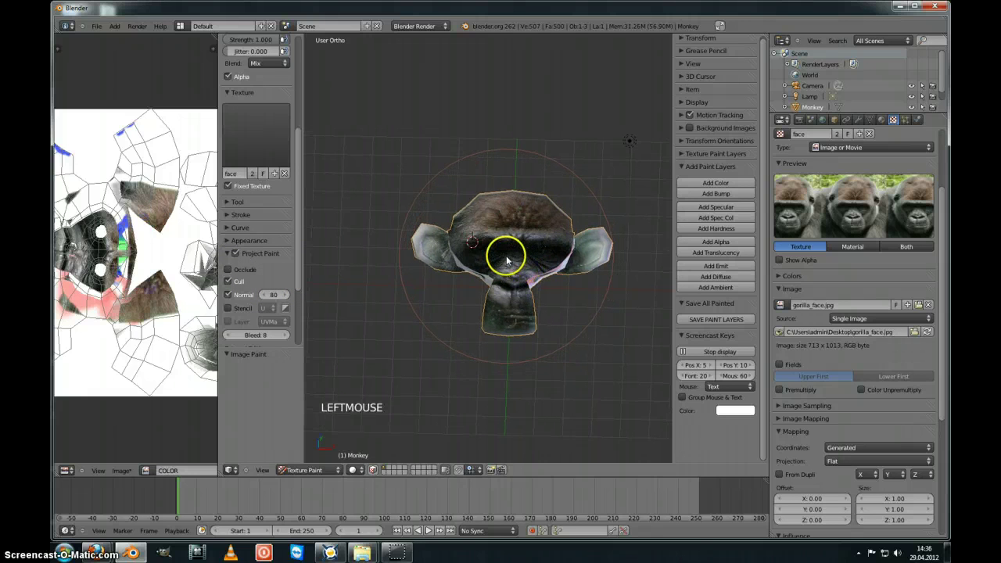
pyautogui.click(507, 261)
pyautogui.keyDown('shift'); pyautogui.moveTo(506, 261); pyautogui.dragTo(508, 266, button='middle'); pyautogui.keyUp('shift')
pyautogui.click(509, 264)
pyautogui.click(509, 266)
pyautogui.click(506, 268)
pyautogui.click(507, 266)
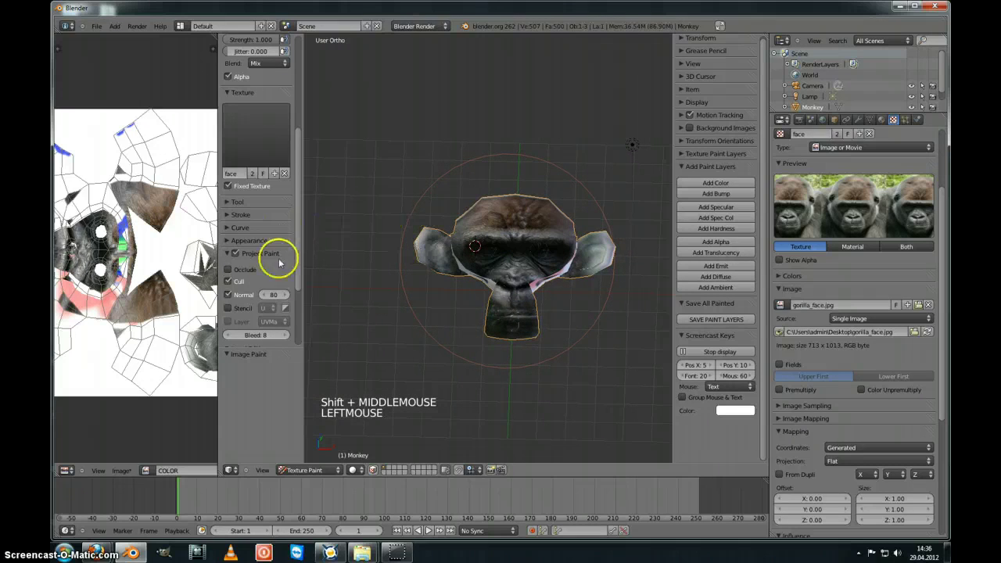
# Set the Project Paint Normal angle to 90 and stamp the gorilla face repeatedly onto the monkey's front
pyautogui.moveTo(273, 296); pyautogui.dragTo(399, 295)
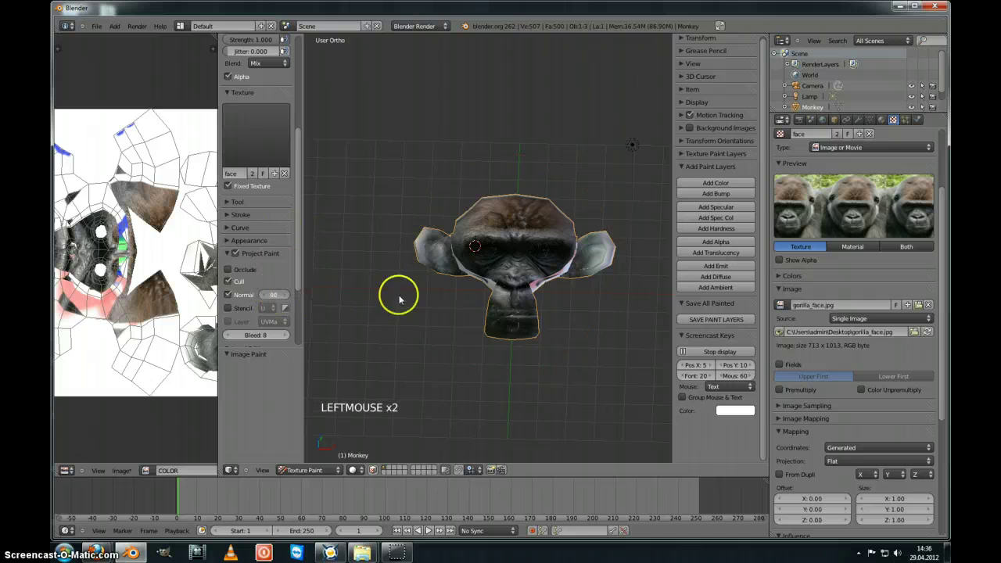
pyautogui.click(511, 266)
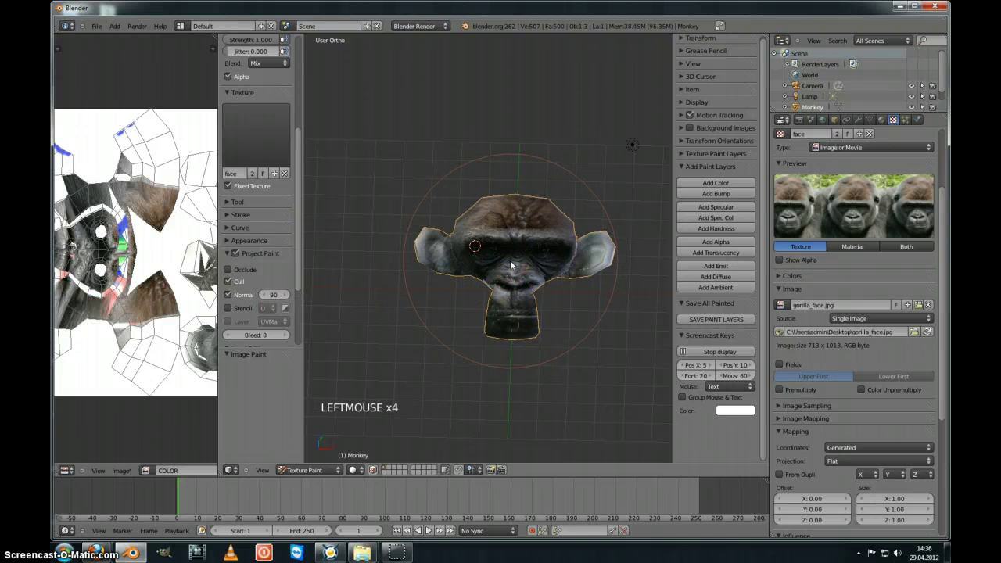
pyautogui.click(511, 266)
pyautogui.click(511, 265)
pyautogui.click(529, 272)
pyautogui.click(529, 272)
# Load gorilla_hand.jpg from the Desktop as the image of the brush's face texture
pyautogui.moveTo(530, 272); pyautogui.dragTo(467, 263, button='middle')
pyautogui.scroll(2, 464, 241)
pyautogui.scroll(2, 491, 235)
pyautogui.keyDown('shift'); pyautogui.scroll(-2, 467, 263); pyautogui.keyUp('shift')
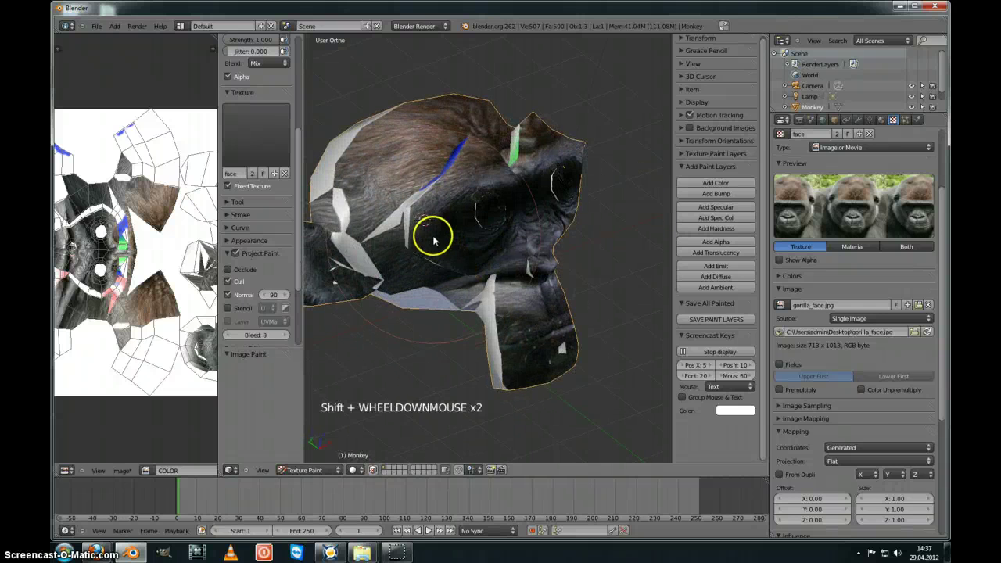
pyautogui.moveTo(942, 232); pyautogui.dragTo(940, 248)
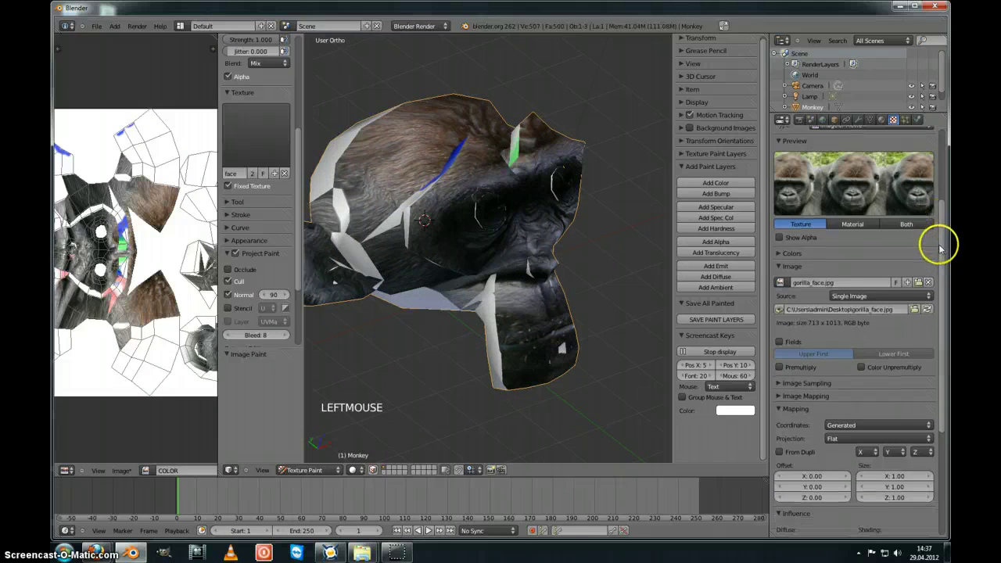
pyautogui.click(917, 282)
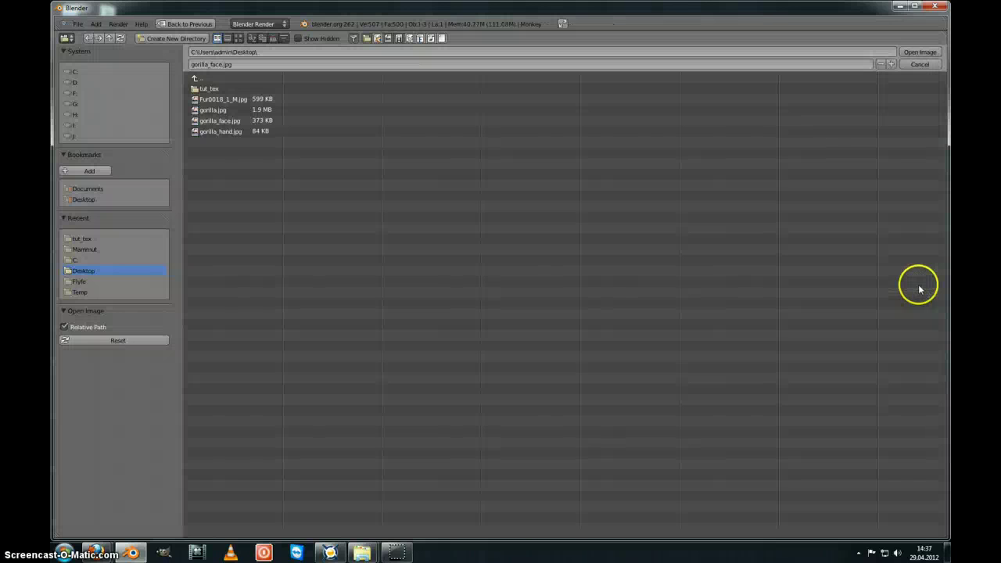
pyautogui.doubleClick(219, 131)
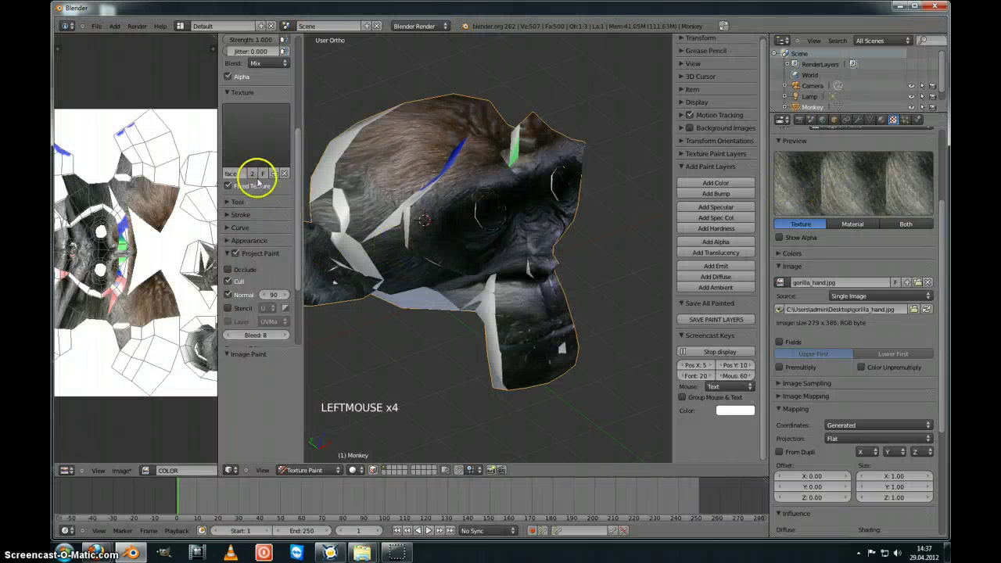
# Rename the face texture as hand
pyautogui.click(242, 143)
pyautogui.click(242, 204)
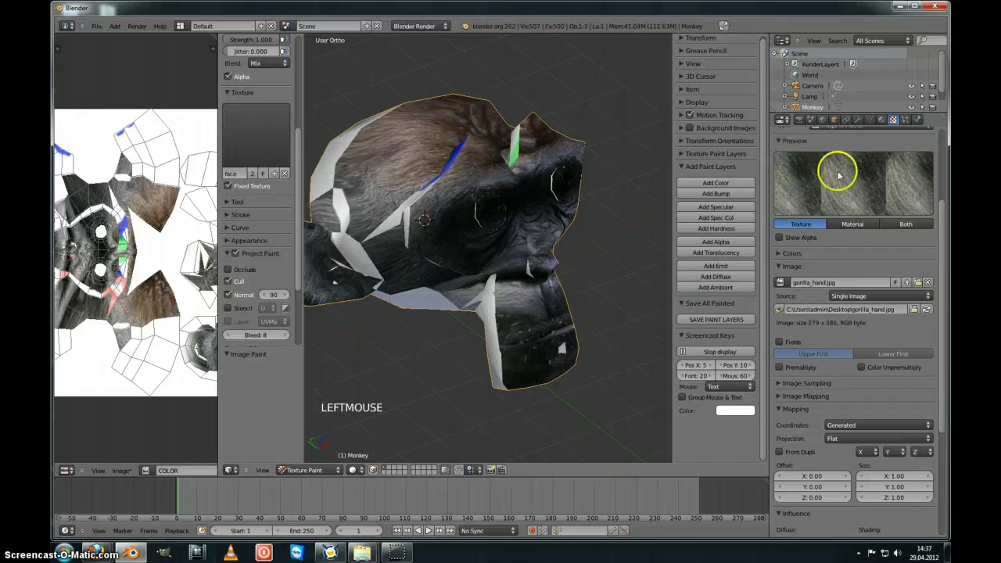
pyautogui.scroll(3, 838, 173)
pyautogui.click(811, 175)
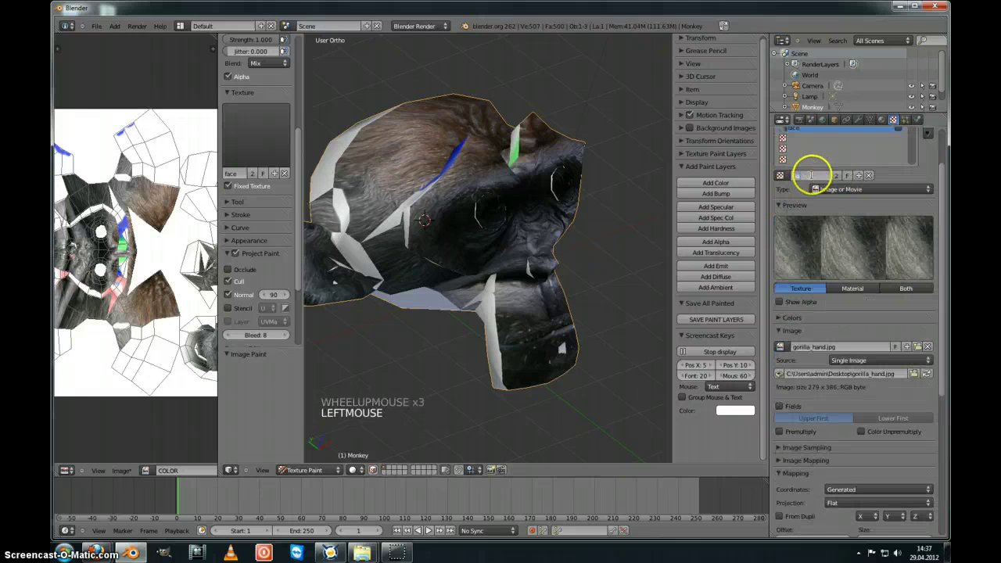
pyautogui.write('hand')
pyautogui.press('Return')
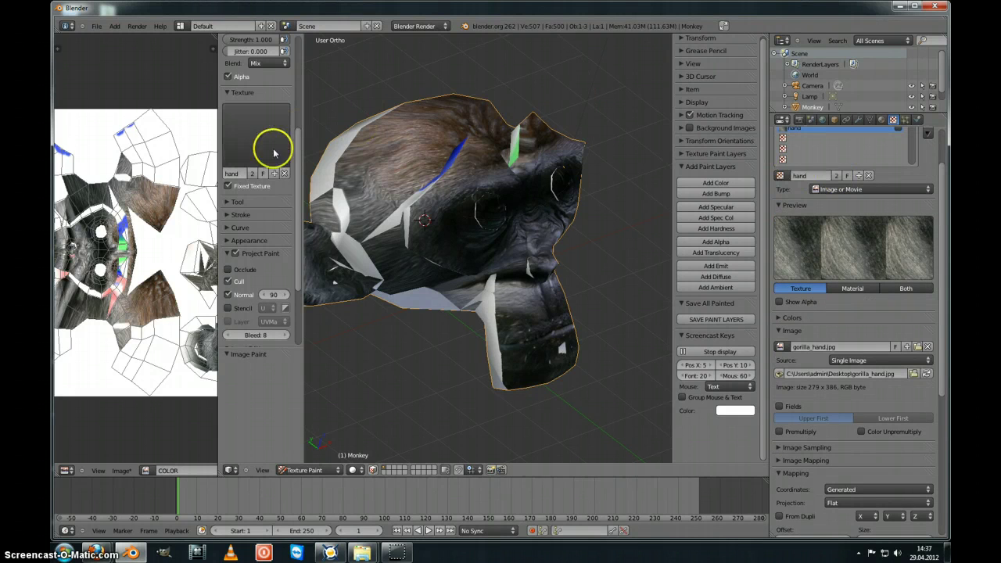
# Paint the gorilla hand fur texture over the crown and back of the monkey's head from several angles
pyautogui.moveTo(501, 230); pyautogui.dragTo(462, 195, button='middle')
pyautogui.moveTo(460, 195)
pyautogui.mouseDown()
pyautogui.moveTo(446, 185)
pyautogui.moveTo(469, 170)
pyautogui.mouseUp()
pyautogui.moveTo(469, 169)
pyautogui.mouseDown(button='middle')
pyautogui.moveTo(485, 228)
pyautogui.moveTo(462, 208)
pyautogui.mouseUp(button='middle')
pyautogui.moveTo(463, 208); pyautogui.dragTo(476, 227)
pyautogui.moveTo(477, 227); pyautogui.dragTo(509, 281, button='middle')
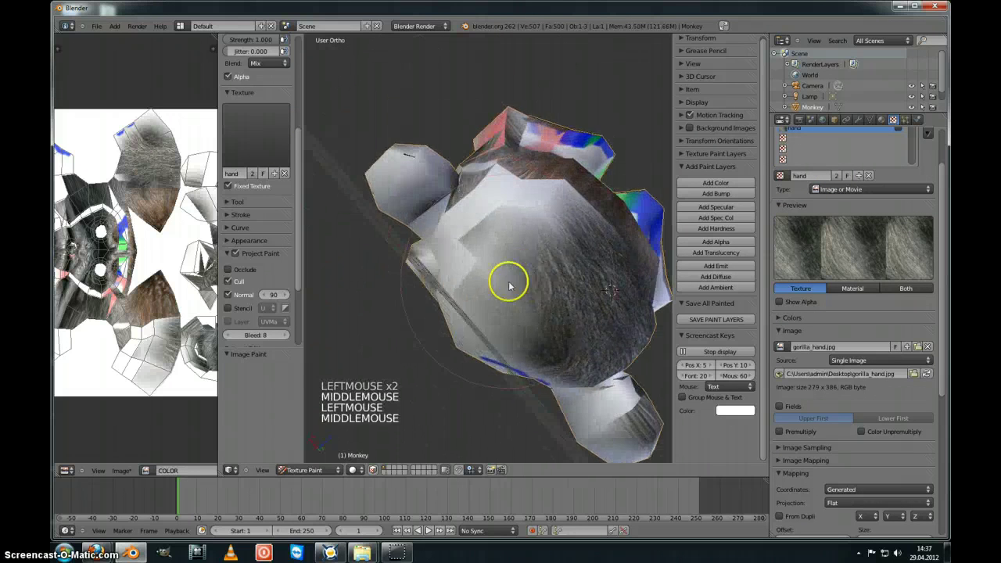
pyautogui.moveTo(509, 281); pyautogui.dragTo(552, 227)
pyautogui.moveTo(552, 227)
pyautogui.mouseDown(button='middle')
pyautogui.moveTo(524, 301)
pyautogui.moveTo(487, 357)
pyautogui.mouseUp(button='middle')
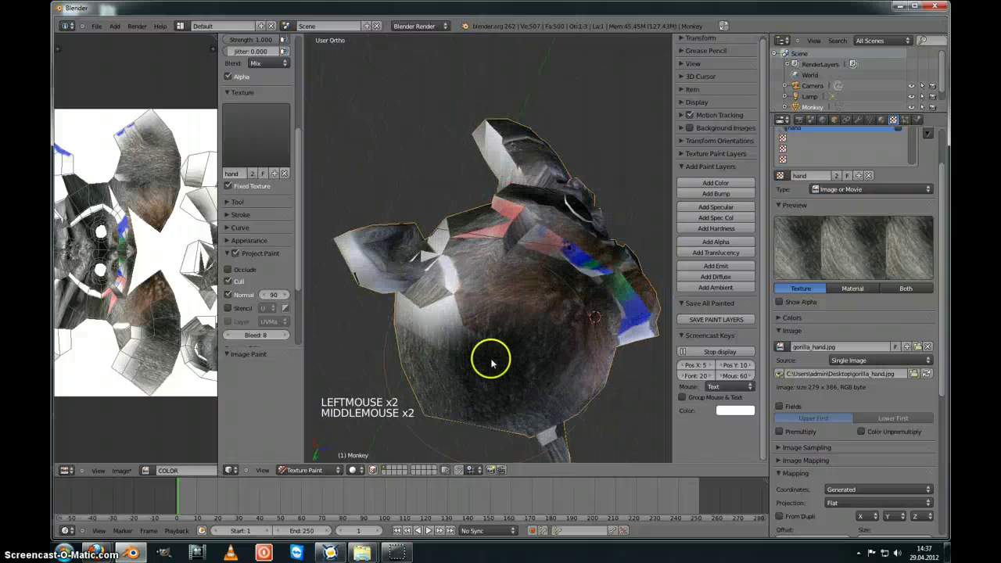
# Paint the fur texture over the sides, jaw and underside of the monkey's head
pyautogui.moveTo(487, 358); pyautogui.dragTo(431, 326)
pyautogui.moveTo(431, 326); pyautogui.dragTo(418, 315, button='middle')
pyautogui.moveTo(417, 315); pyautogui.dragTo(413, 282)
pyautogui.moveTo(413, 283); pyautogui.dragTo(549, 370, button='middle')
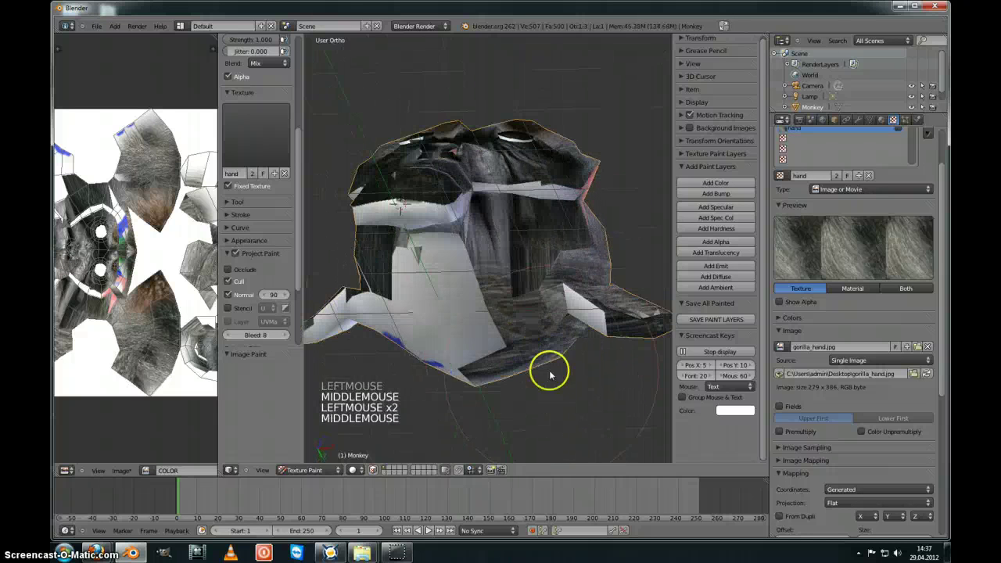
pyautogui.moveTo(550, 370)
pyautogui.mouseDown()
pyautogui.moveTo(449, 319)
pyautogui.moveTo(404, 315)
pyautogui.moveTo(438, 304)
pyautogui.mouseUp()
pyautogui.moveTo(438, 305)
pyautogui.mouseDown()
pyautogui.moveTo(472, 288)
pyautogui.moveTo(570, 283)
pyautogui.moveTo(495, 317)
pyautogui.mouseUp()
pyautogui.moveTo(495, 317)
pyautogui.mouseDown(button='middle')
pyautogui.moveTo(489, 310)
pyautogui.moveTo(537, 293)
pyautogui.moveTo(480, 353)
pyautogui.mouseUp(button='middle')
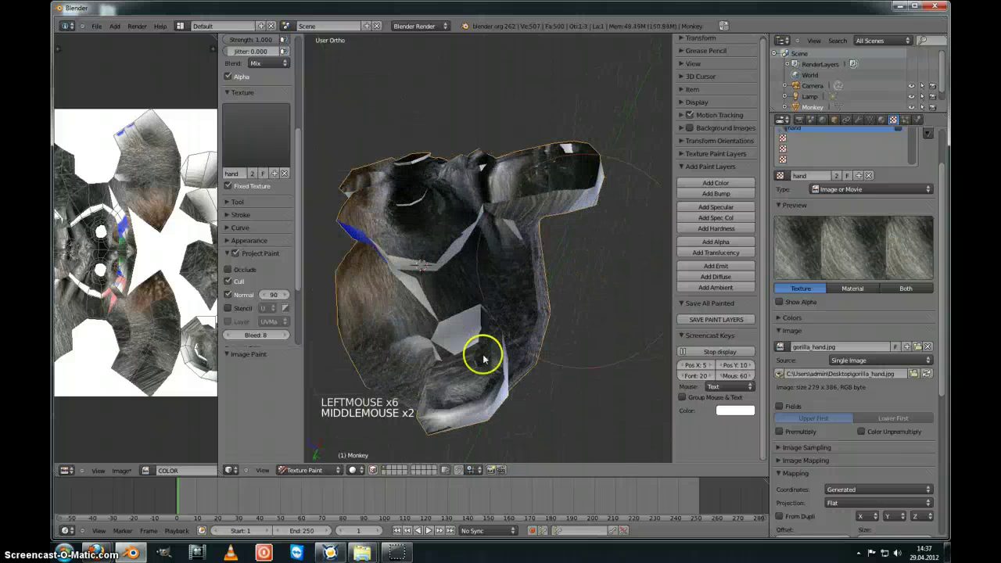
pyautogui.moveTo(480, 353)
pyautogui.mouseDown()
pyautogui.moveTo(458, 398)
pyautogui.moveTo(451, 320)
pyautogui.moveTo(387, 259)
pyautogui.mouseUp()
pyautogui.moveTo(387, 259); pyautogui.dragTo(358, 241)
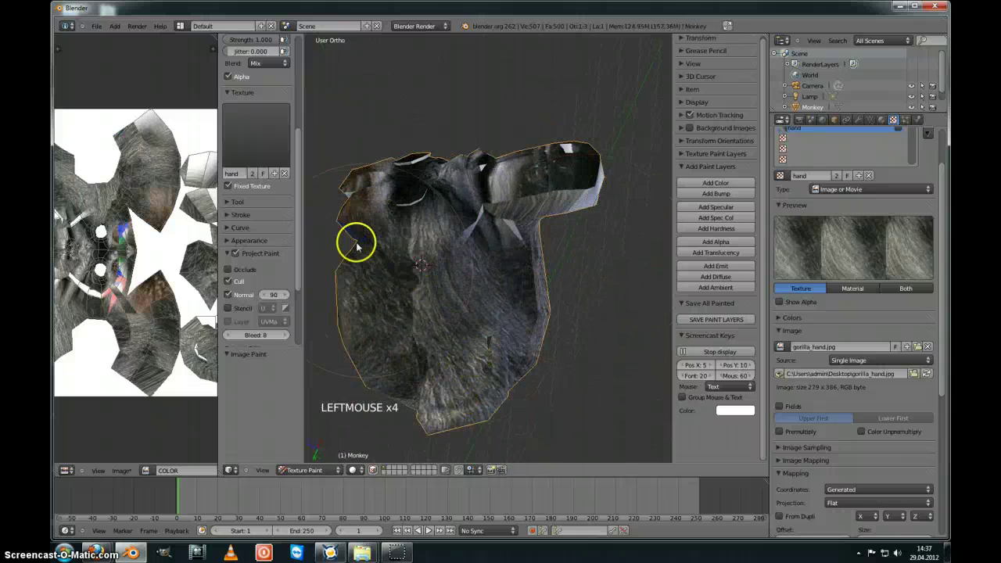
# Turn on Occlude, set the Normal angle to 80 and paint fur over bare patches on the ears and the head's back
pyautogui.moveTo(520, 299)
pyautogui.mouseDown(button='middle')
pyautogui.moveTo(443, 420)
pyautogui.moveTo(515, 356)
pyautogui.moveTo(487, 214)
pyautogui.moveTo(454, 125)
pyautogui.mouseUp(button='middle')
pyautogui.moveTo(232, 269); pyautogui.dragTo(252, 291)
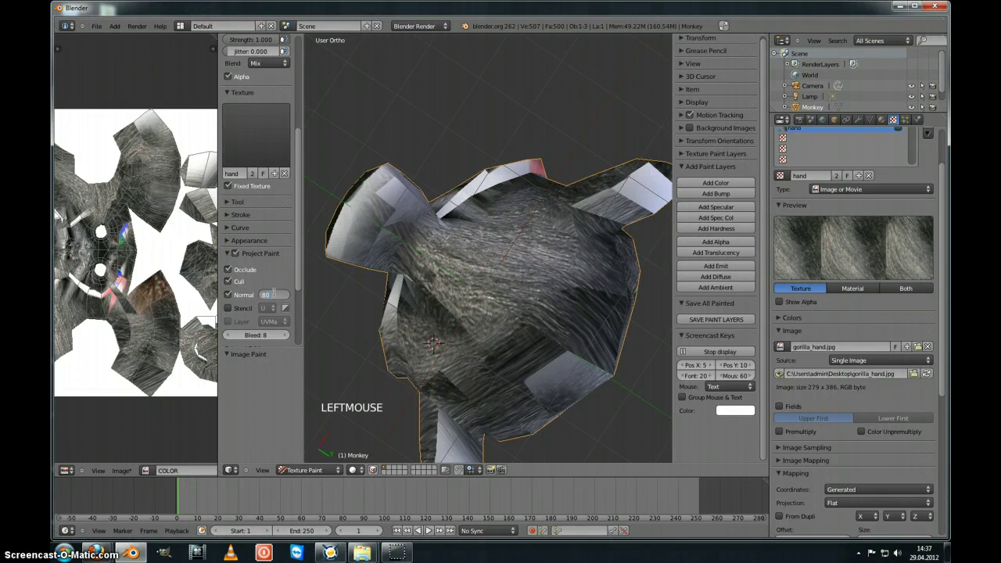
pyautogui.moveTo(376, 228)
pyautogui.mouseDown()
pyautogui.moveTo(375, 216)
pyautogui.moveTo(397, 219)
pyautogui.moveTo(442, 273)
pyautogui.mouseUp()
pyautogui.click(442, 273)
pyautogui.moveTo(443, 273)
pyautogui.mouseDown(button='middle')
pyautogui.moveTo(524, 346)
pyautogui.moveTo(585, 351)
pyautogui.moveTo(433, 346)
pyautogui.moveTo(462, 274)
pyautogui.mouseUp(button='middle')
pyautogui.click(501, 156)
pyautogui.moveTo(570, 192); pyautogui.dragTo(458, 134, button='middle')
pyautogui.click(446, 148)
pyautogui.moveTo(632, 333); pyautogui.dragTo(570, 292)
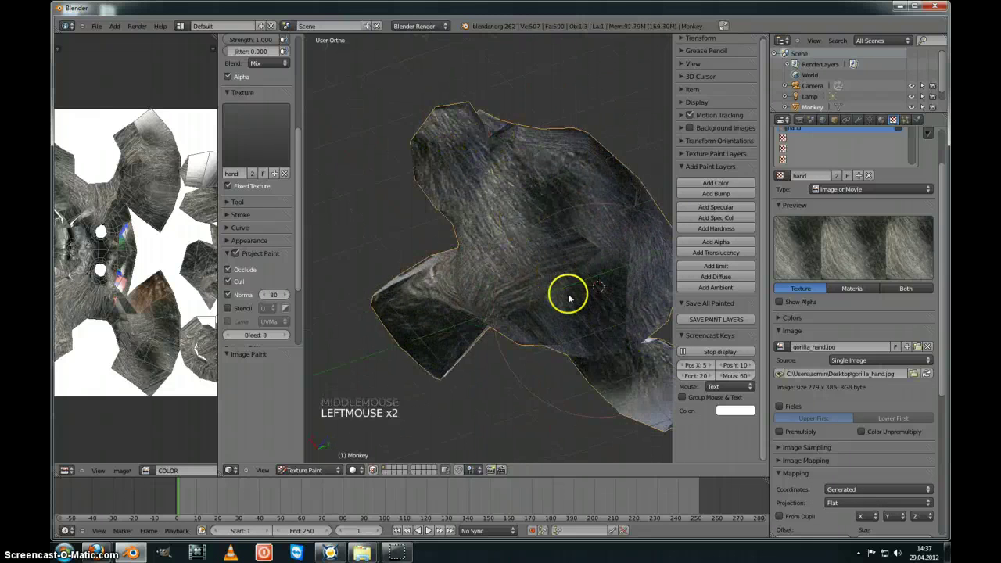
# Cover the remaining bare and coloured areas of the head and ears with the fur texture
pyautogui.moveTo(570, 292)
pyautogui.mouseDown(button='middle')
pyautogui.moveTo(555, 277)
pyautogui.moveTo(564, 264)
pyautogui.mouseUp(button='middle')
pyautogui.moveTo(564, 263); pyautogui.dragTo(547, 290)
pyautogui.moveTo(547, 290)
pyautogui.mouseDown(button='middle')
pyautogui.moveTo(568, 268)
pyautogui.moveTo(574, 286)
pyautogui.moveTo(536, 354)
pyautogui.moveTo(498, 362)
pyautogui.mouseUp(button='middle')
pyautogui.moveTo(498, 362)
pyautogui.mouseDown()
pyautogui.moveTo(583, 250)
pyautogui.moveTo(586, 262)
pyautogui.mouseUp()
pyautogui.moveTo(586, 262)
pyautogui.mouseDown(button='middle')
pyautogui.moveTo(590, 294)
pyautogui.moveTo(458, 326)
pyautogui.mouseUp(button='middle')
pyautogui.moveTo(458, 326); pyautogui.dragTo(398, 344)
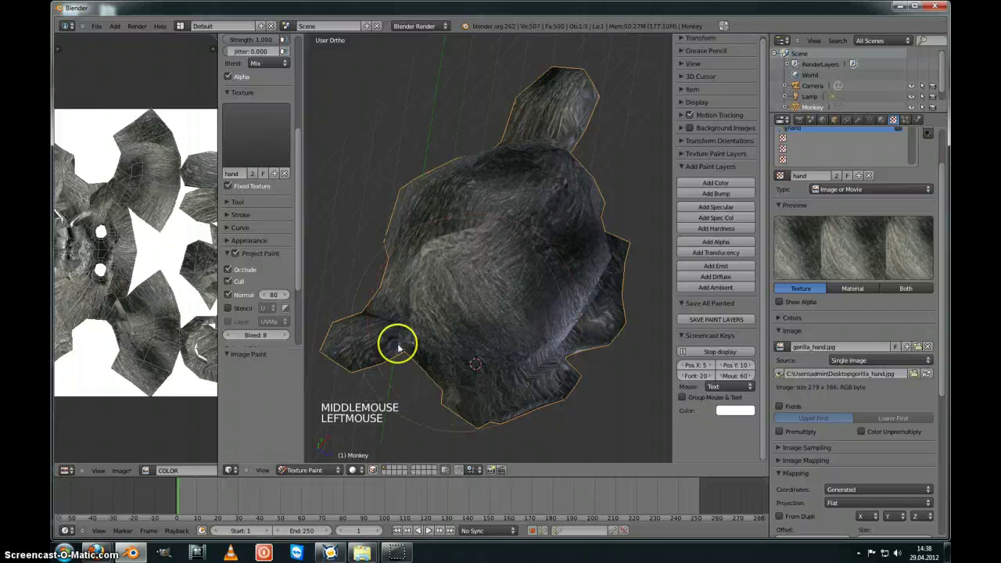
# Inspect the painted head and its UV image, and expand the Texture Paint Layers list
pyautogui.moveTo(554, 313)
pyautogui.mouseDown(button='middle')
pyautogui.moveTo(443, 104)
pyautogui.moveTo(632, 257)
pyautogui.moveTo(563, 351)
pyautogui.mouseUp(button='middle')
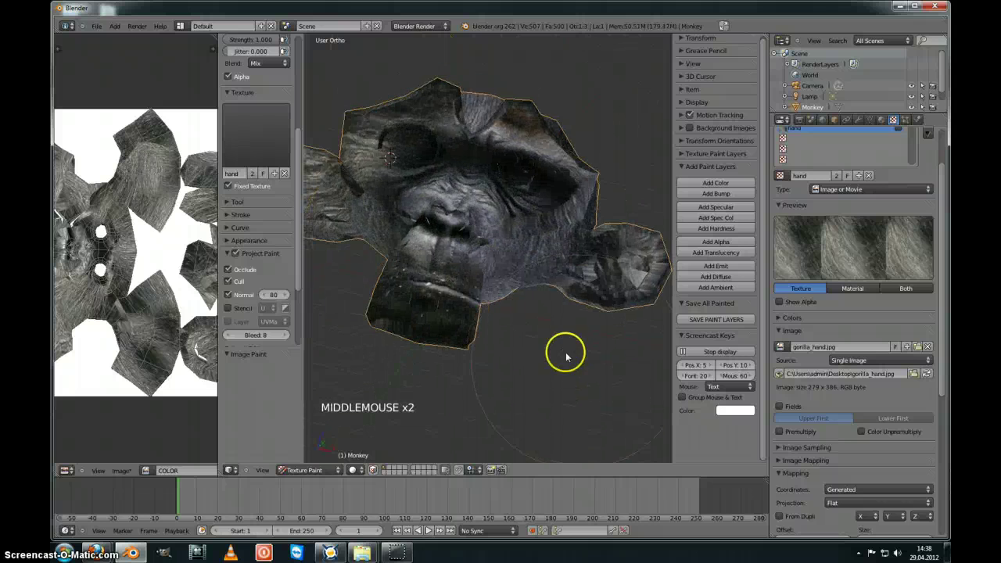
pyautogui.scroll(-2, 474, 227)
pyautogui.moveTo(473, 227); pyautogui.dragTo(539, 309, button='middle')
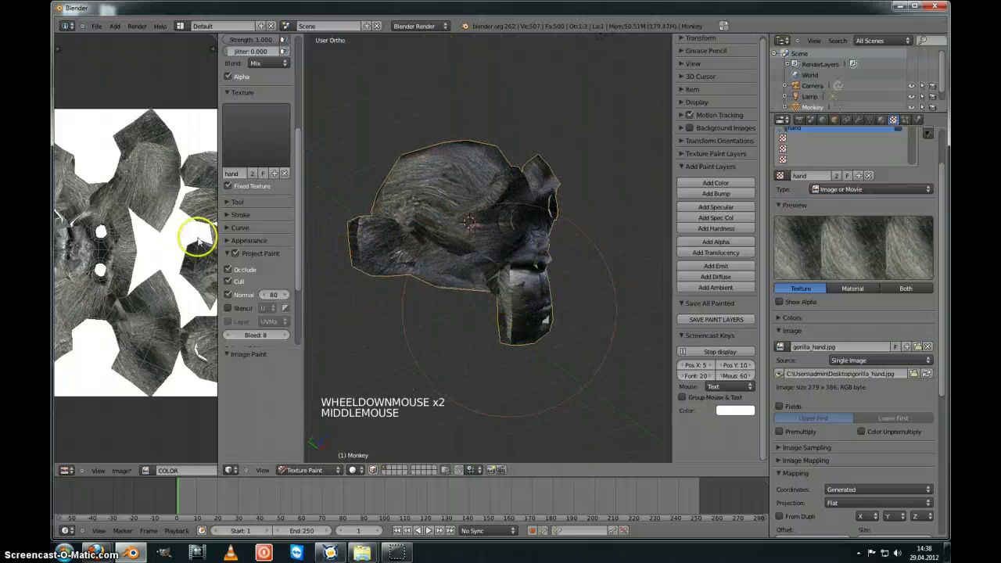
pyautogui.scroll(-3, 156, 231)
pyautogui.scroll(1, 136, 259)
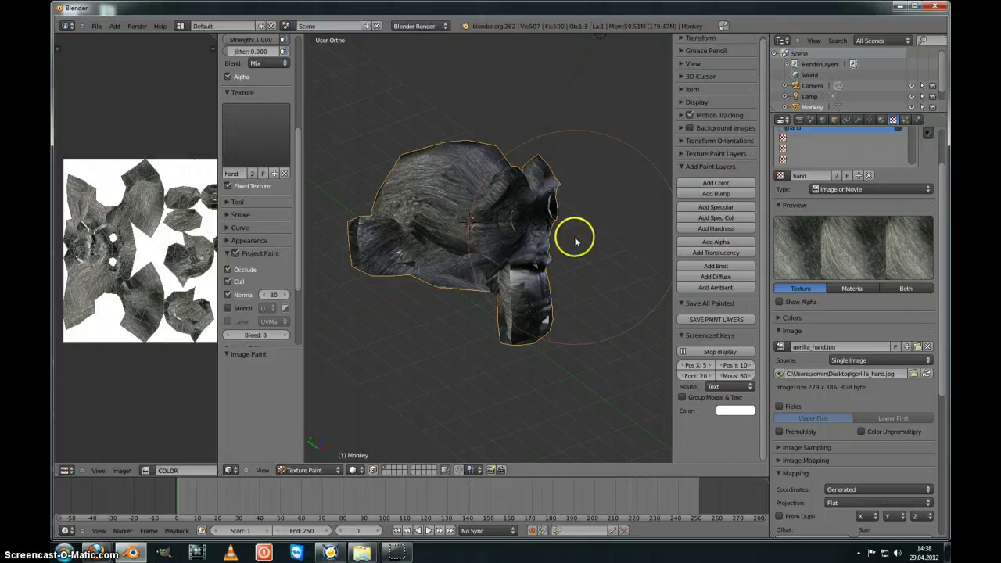
pyautogui.click(721, 182)
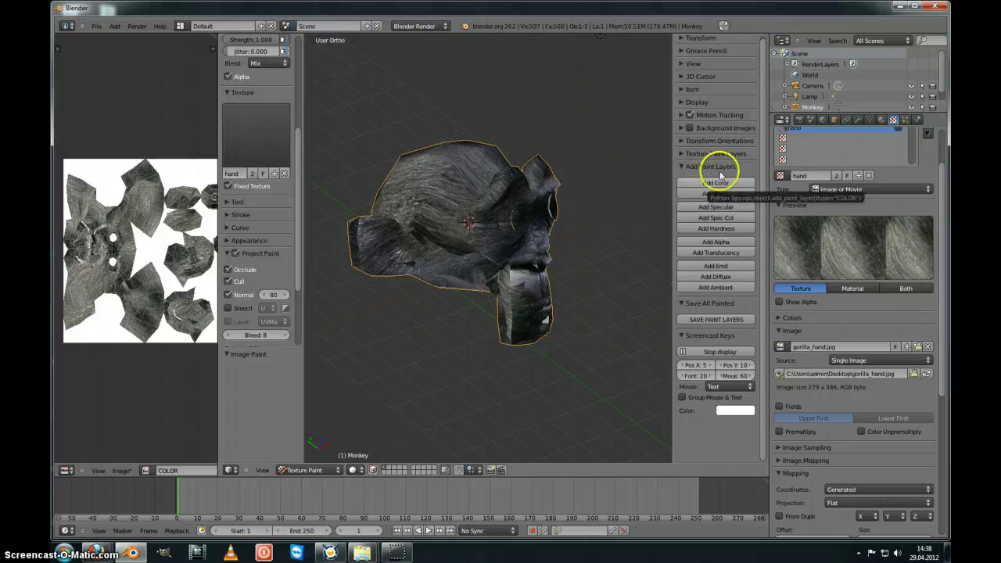
pyautogui.click(716, 154)
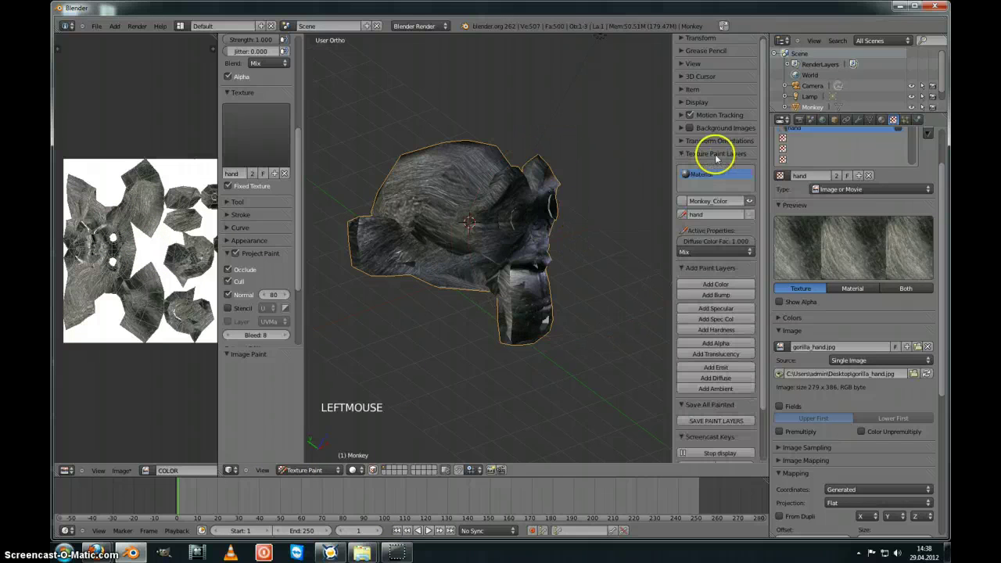
# Switch the active paint layer between hand and Monkey_Color to compare them on the head
pyautogui.click(684, 215)
pyautogui.click(683, 215)
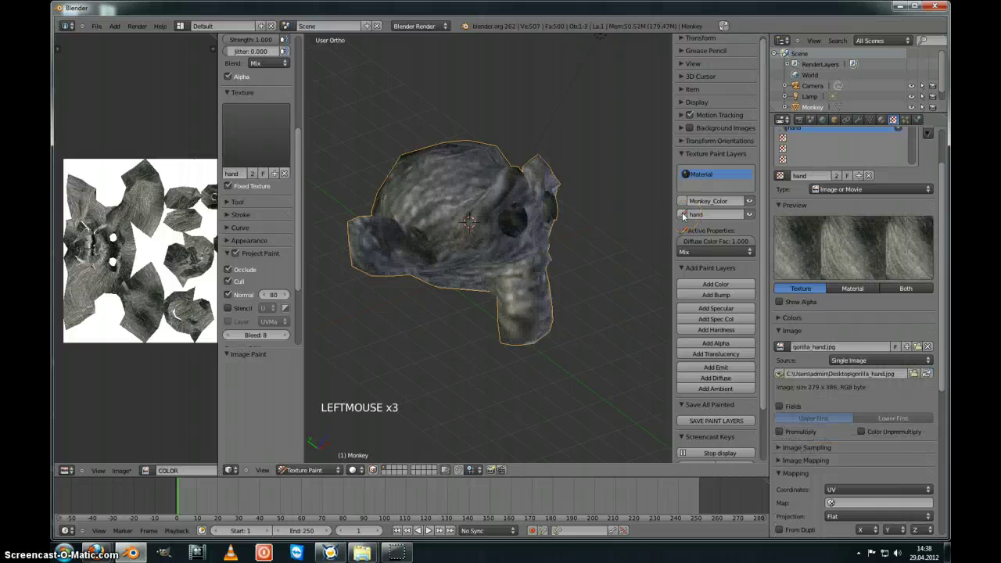
pyautogui.click(683, 201)
pyautogui.click(683, 214)
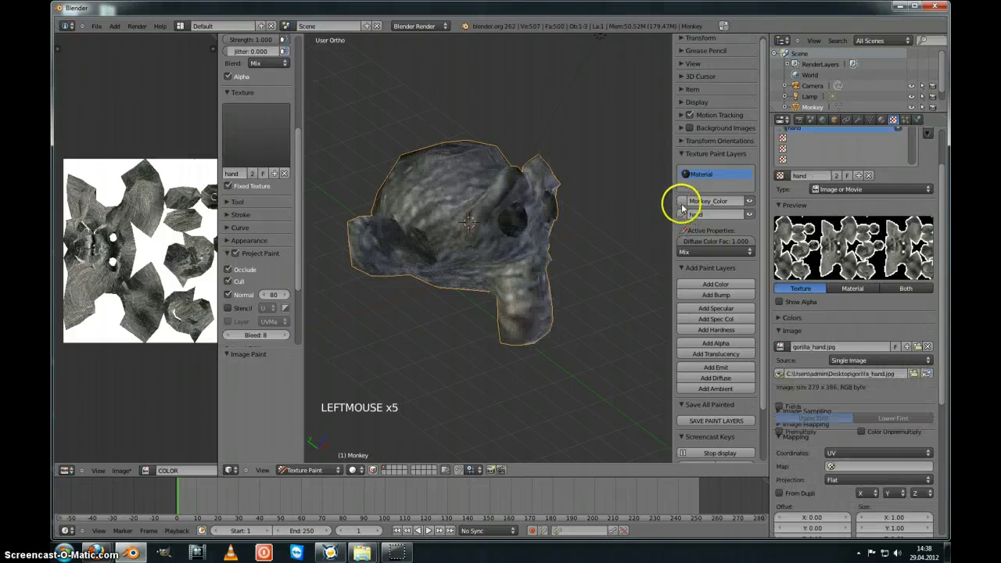
pyautogui.scroll(3, 852, 176)
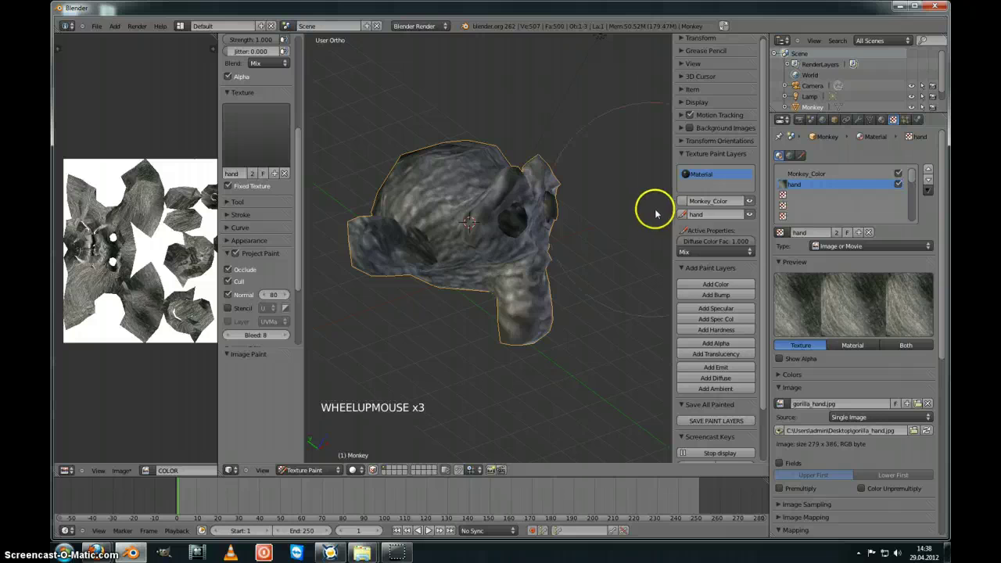
pyautogui.click(682, 202)
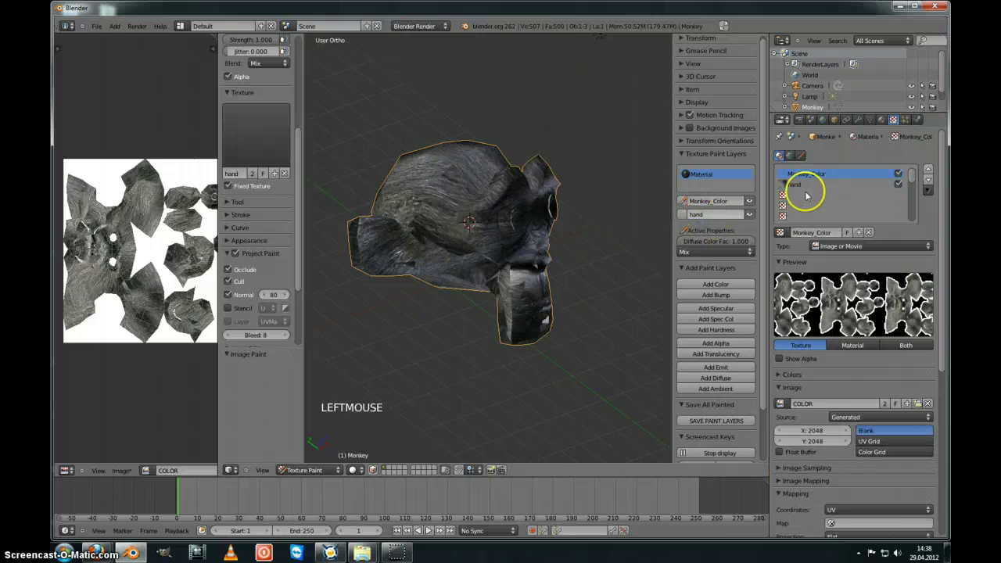
# Disable the hand texture layer and make Monkey_Color the active paint layer
pyautogui.click(820, 185)
pyautogui.click(897, 184)
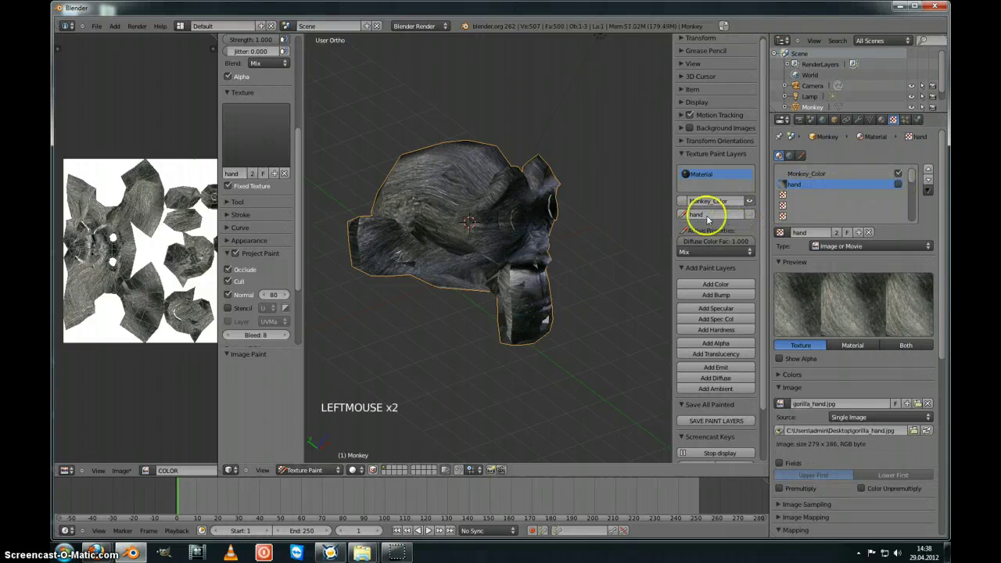
pyautogui.click(685, 202)
pyautogui.moveTo(618, 225)
pyautogui.mouseDown(button='middle')
pyautogui.moveTo(558, 242)
pyautogui.moveTo(531, 235)
pyautogui.moveTo(549, 228)
pyautogui.mouseUp(button='middle')
pyautogui.click(681, 199)
# Add a bump paint layer and an alpha paint layer to the monkey's material
pyautogui.scroll(-3, 735, 329)
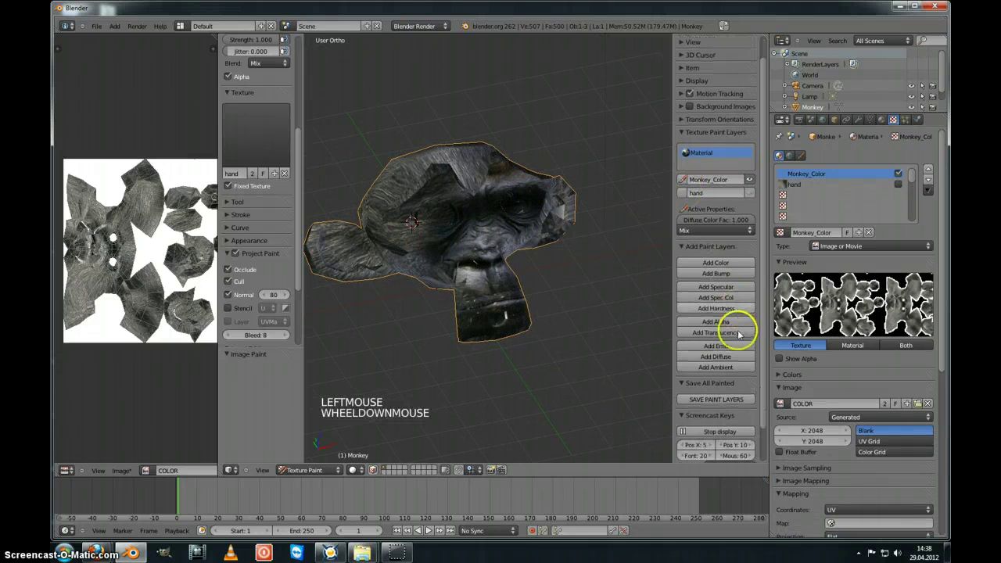
pyautogui.click(721, 236)
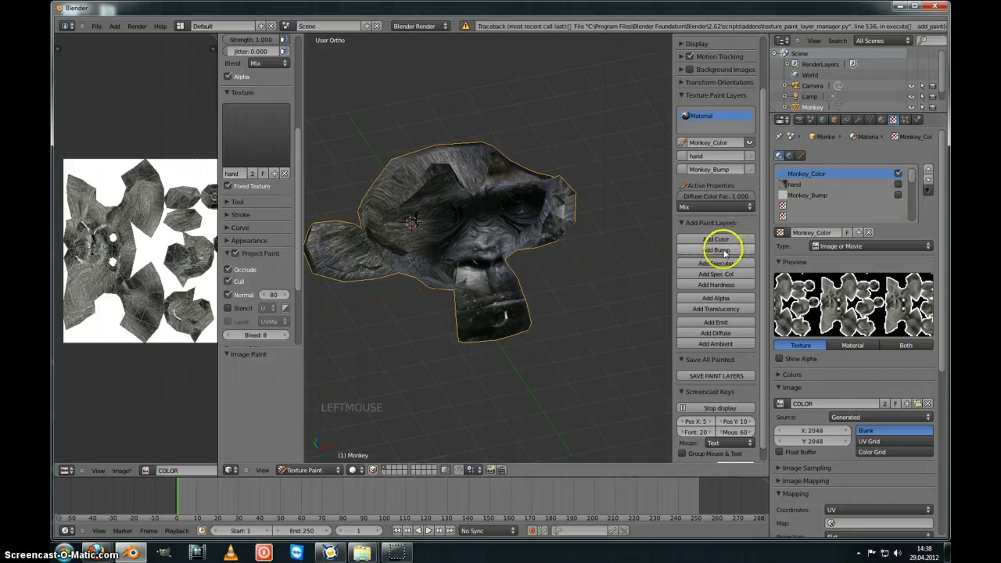
pyautogui.click(731, 300)
# Set the brush radius to 40 and paint between the eyes and on the muzzle in the alpha layer
pyautogui.scroll(2, 461, 213)
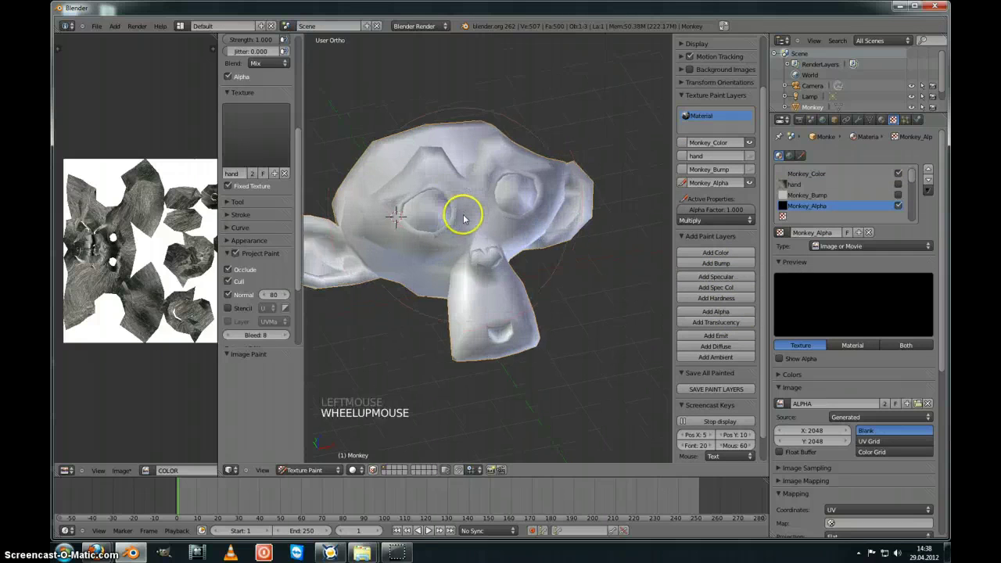
pyautogui.scroll(6, 271, 144)
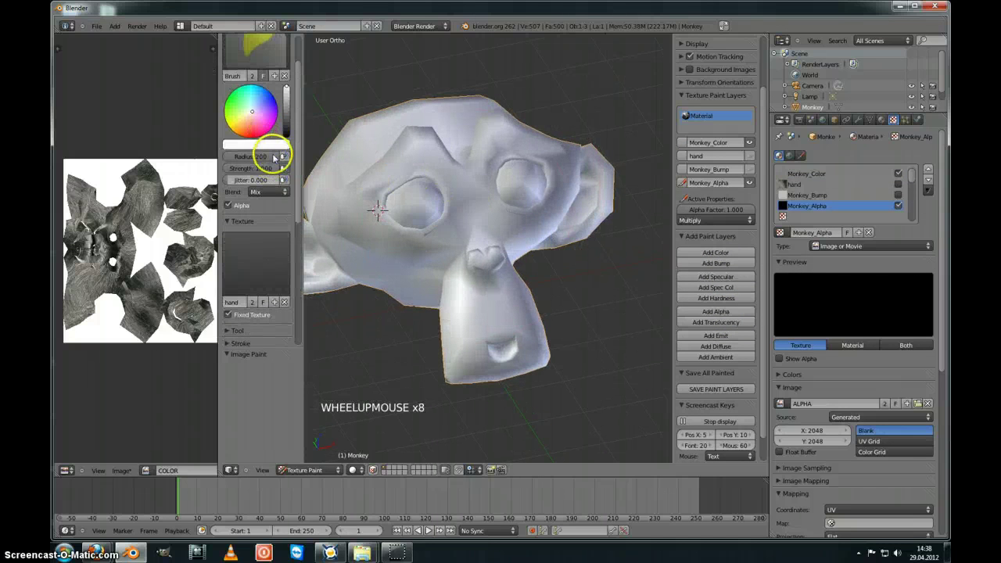
pyautogui.moveTo(273, 158); pyautogui.dragTo(226, 158)
pyautogui.moveTo(423, 188)
pyautogui.mouseDown()
pyautogui.moveTo(442, 224)
pyautogui.moveTo(476, 195)
pyautogui.moveTo(494, 254)
pyautogui.mouseUp()
pyautogui.moveTo(495, 254)
pyautogui.mouseDown(button='middle')
pyautogui.moveTo(560, 270)
pyautogui.moveTo(529, 290)
pyautogui.moveTo(496, 264)
pyautogui.mouseUp(button='middle')
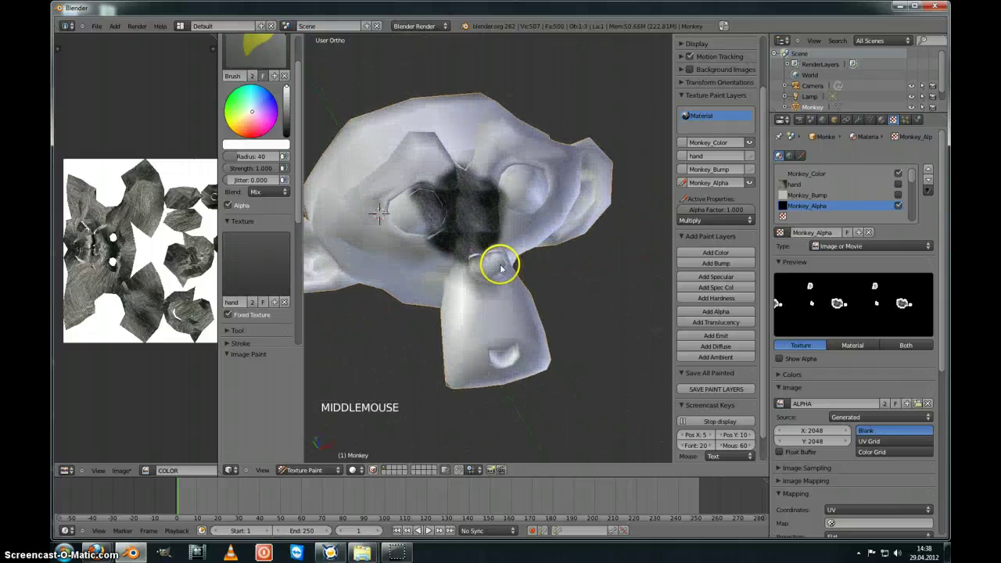
pyautogui.moveTo(496, 289); pyautogui.dragTo(491, 332)
pyautogui.click(397, 553)
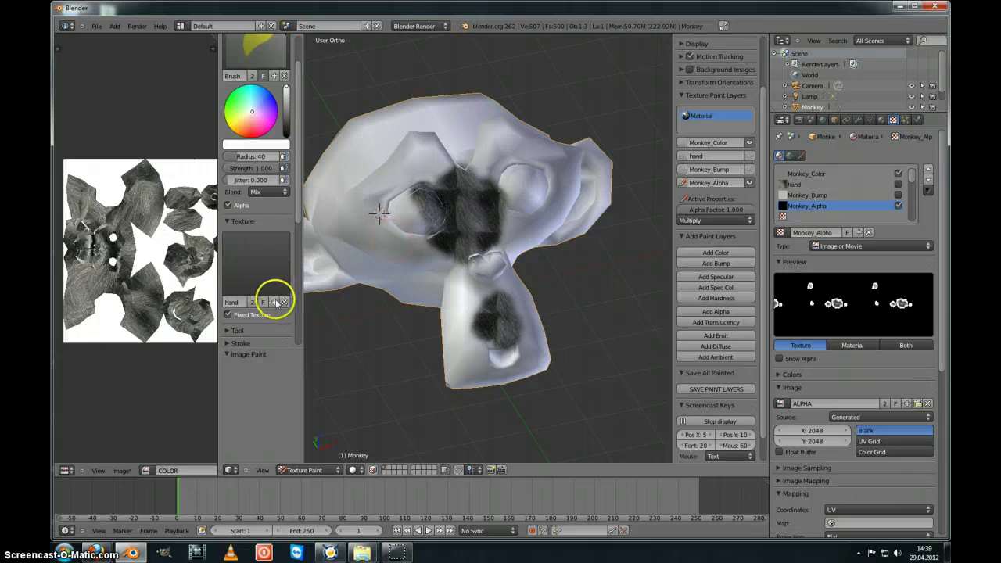
# Remove the hand texture from the brush, set the brush colour to black and paint around one of the monkey's eyes
pyautogui.click(284, 303)
pyautogui.click(251, 110)
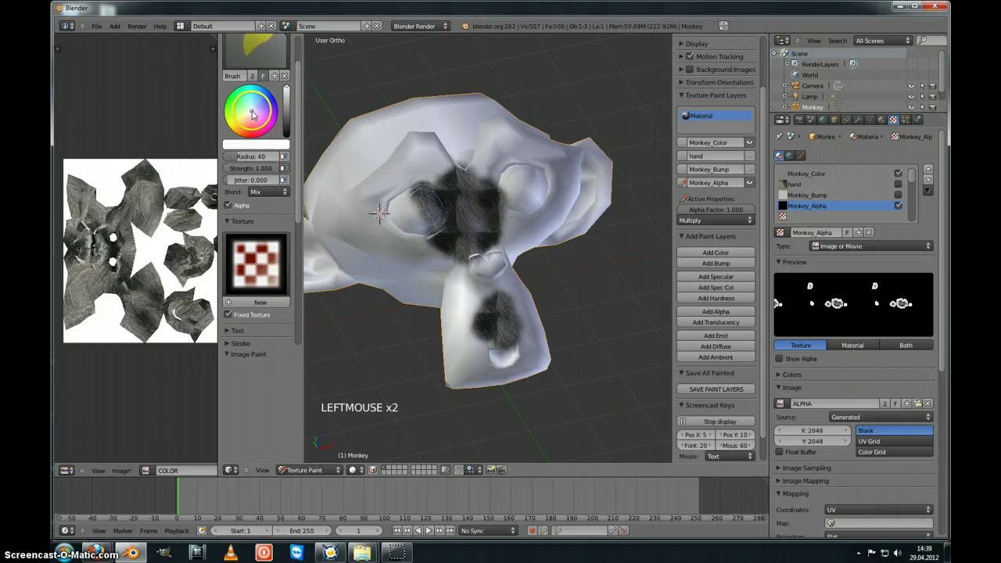
pyautogui.moveTo(469, 176)
pyautogui.mouseDown()
pyautogui.moveTo(458, 196)
pyautogui.moveTo(433, 161)
pyautogui.moveTo(429, 175)
pyautogui.moveTo(455, 211)
pyautogui.mouseUp()
pyautogui.click(284, 157)
pyautogui.click(285, 141)
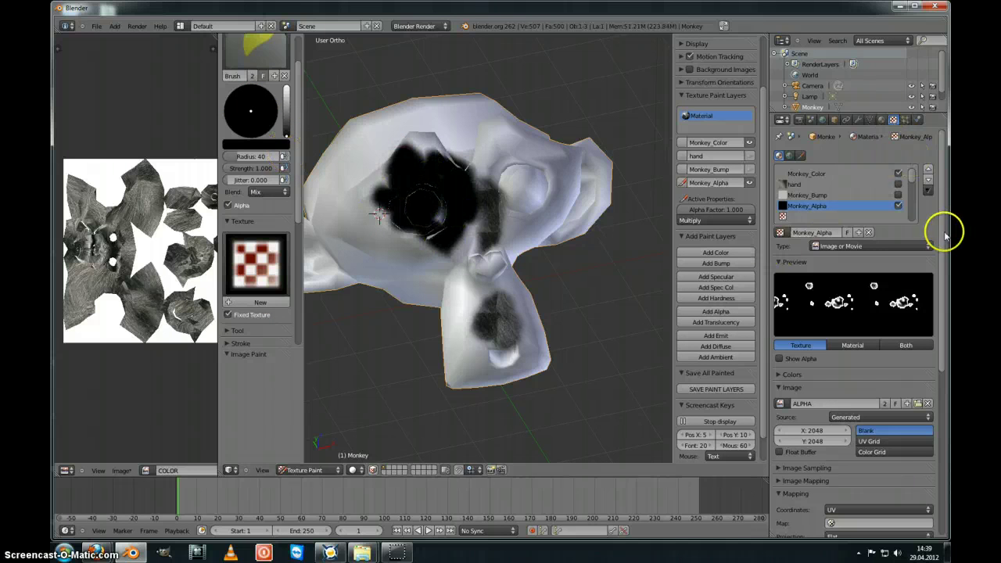
# Check the Monkey_Alpha texture's influence settings and remove the Monkey_Alpha, Monkey_Bump and hand textures from the material
pyautogui.moveTo(945, 235); pyautogui.dragTo(925, 425)
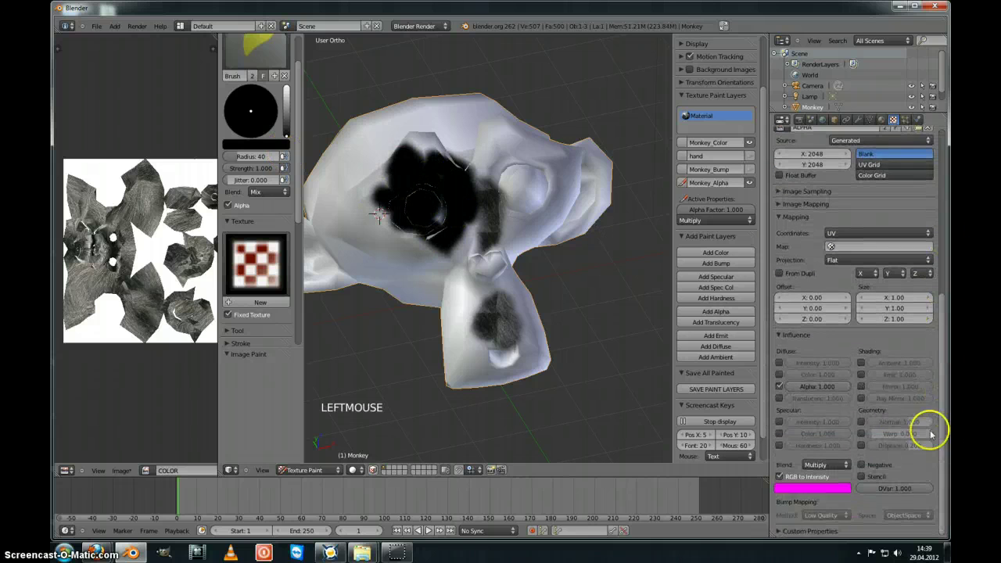
pyautogui.click(804, 386)
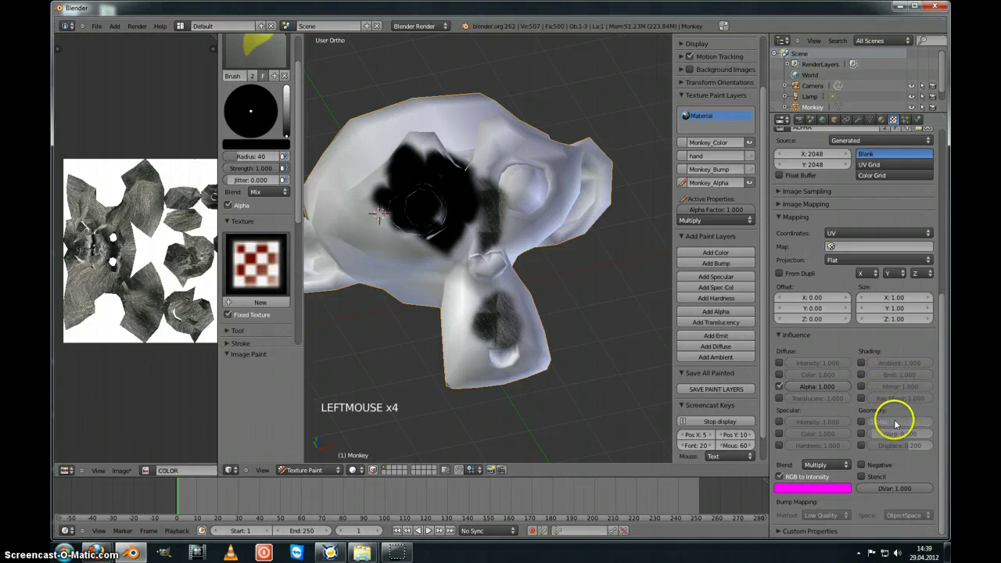
pyautogui.moveTo(942, 397); pyautogui.dragTo(942, 225)
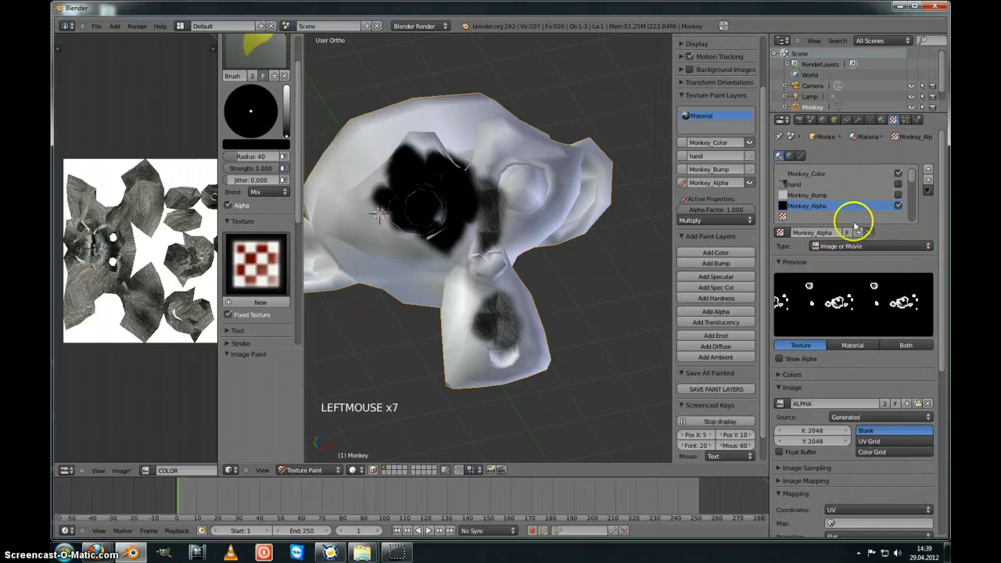
pyautogui.click(855, 226)
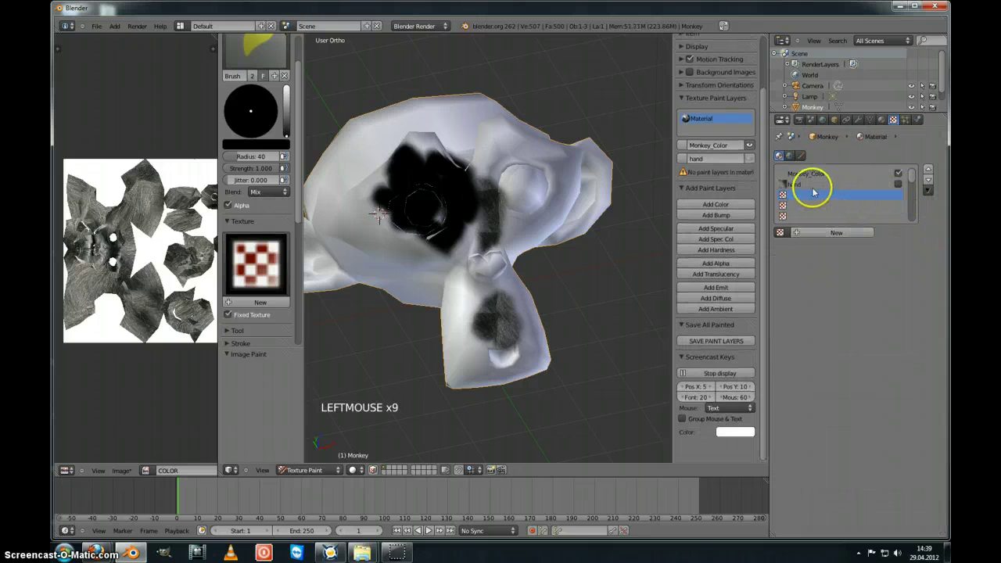
pyautogui.click(817, 184)
pyautogui.click(869, 232)
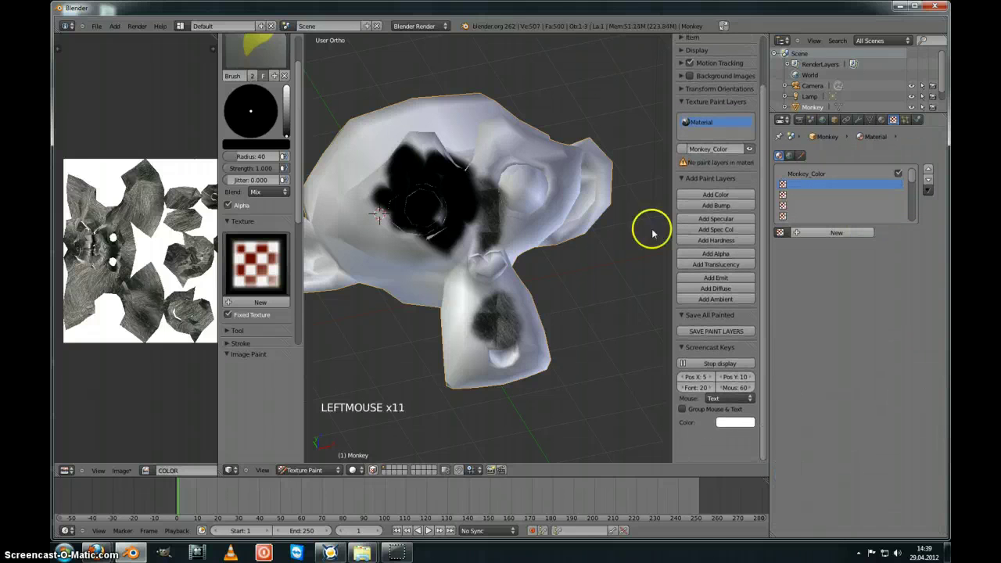
# Brighten the brush colour from black to a pale blue and paint the monkey's still unpainted eye
pyautogui.moveTo(476, 221); pyautogui.dragTo(522, 227, button='middle')
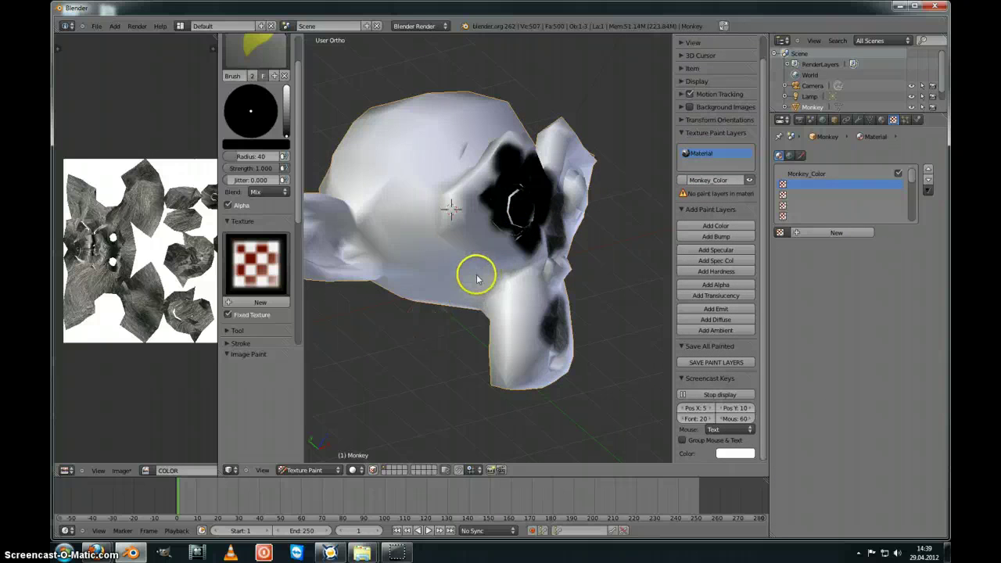
pyautogui.moveTo(477, 278); pyautogui.dragTo(345, 209, button='middle')
pyautogui.moveTo(300, 164); pyautogui.dragTo(301, 117)
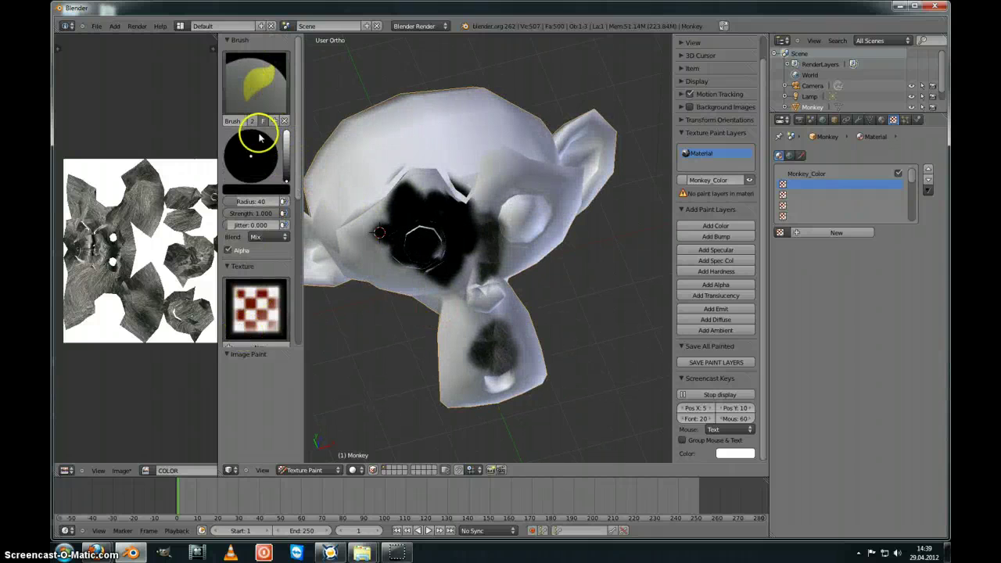
pyautogui.moveTo(297, 138)
pyautogui.mouseDown()
pyautogui.moveTo(279, 331)
pyautogui.moveTo(283, 122)
pyautogui.mouseUp()
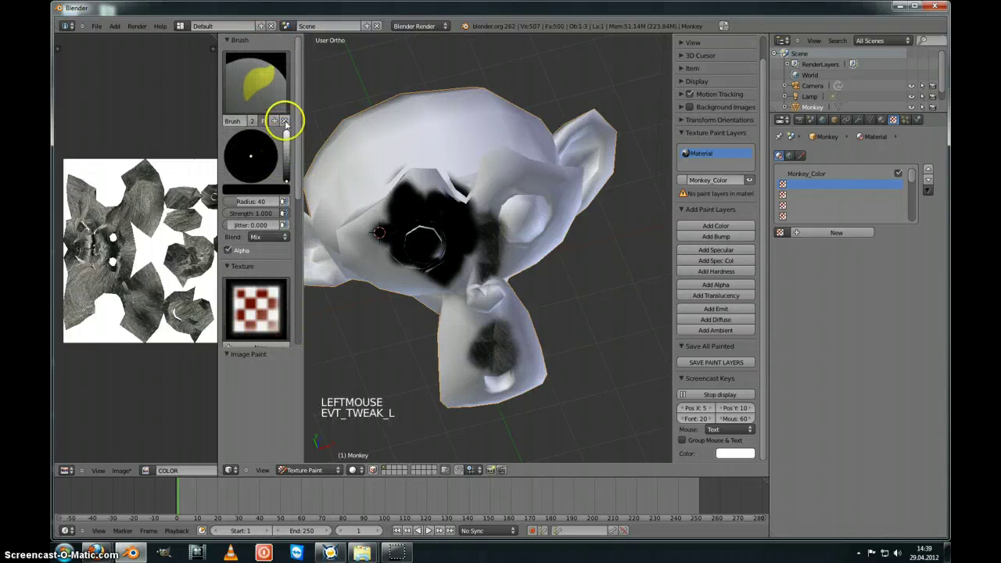
pyautogui.click(284, 138)
pyautogui.click(264, 151)
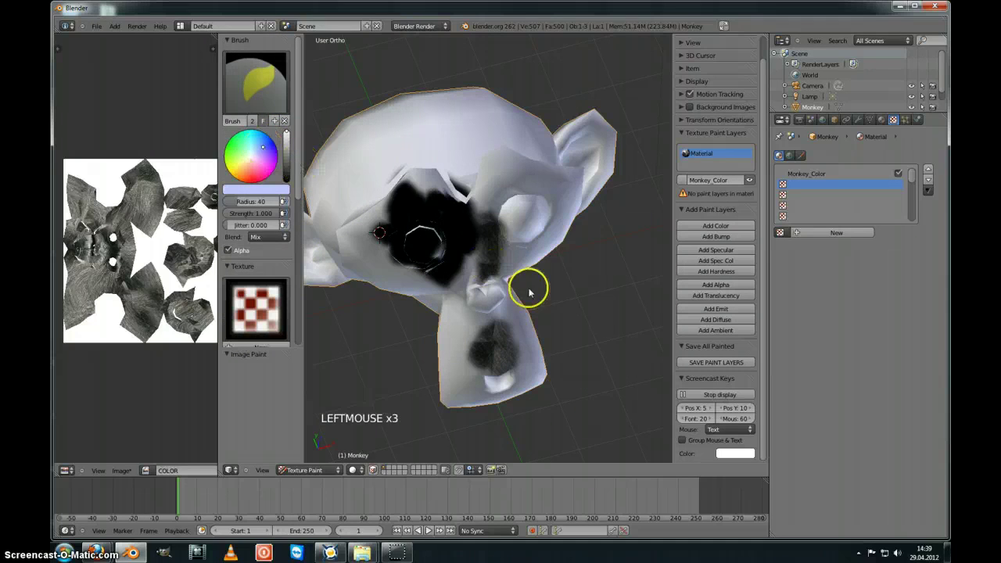
pyautogui.moveTo(527, 286)
pyautogui.mouseDown(button='middle')
pyautogui.moveTo(508, 254)
pyautogui.moveTo(474, 286)
pyautogui.mouseUp(button='middle')
pyautogui.scroll(2, 509, 252)
pyautogui.scroll(1, 474, 286)
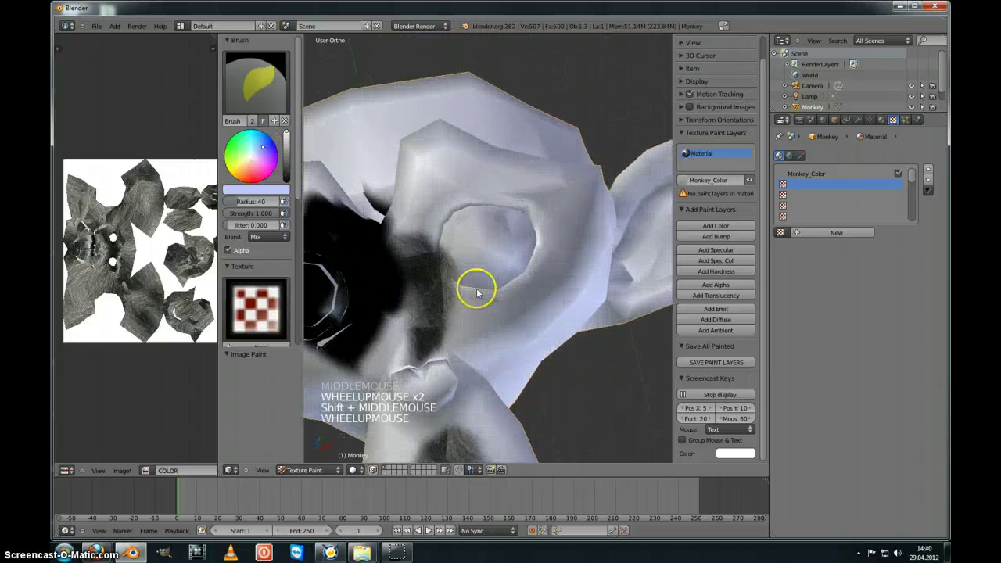
pyautogui.moveTo(474, 286)
pyautogui.mouseDown()
pyautogui.moveTo(476, 242)
pyautogui.moveTo(489, 242)
pyautogui.mouseUp()
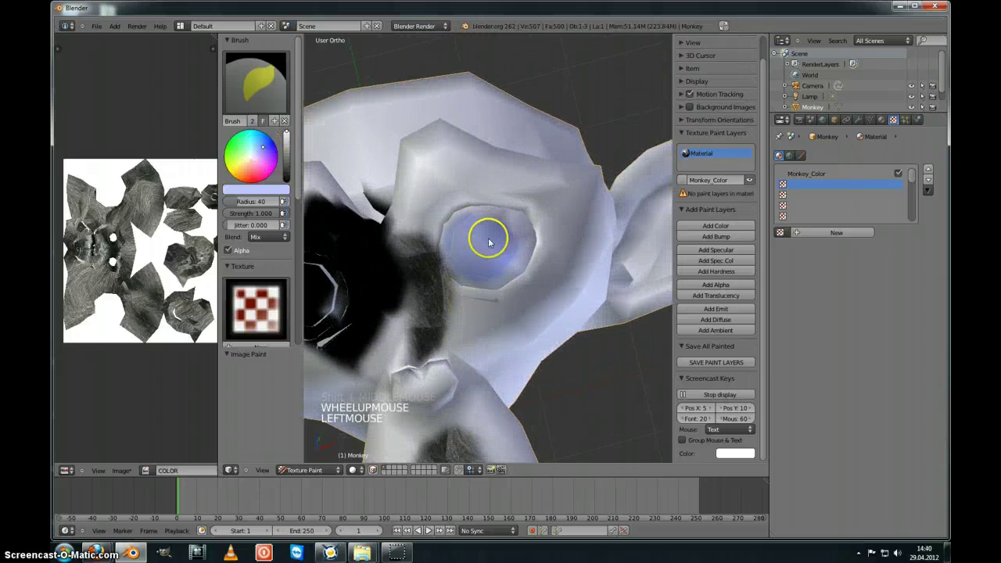
# Set the brush colour to a saturated blue and paint both of the monkey's eyeballs
pyautogui.click(280, 138)
pyautogui.moveTo(264, 151); pyautogui.dragTo(273, 141)
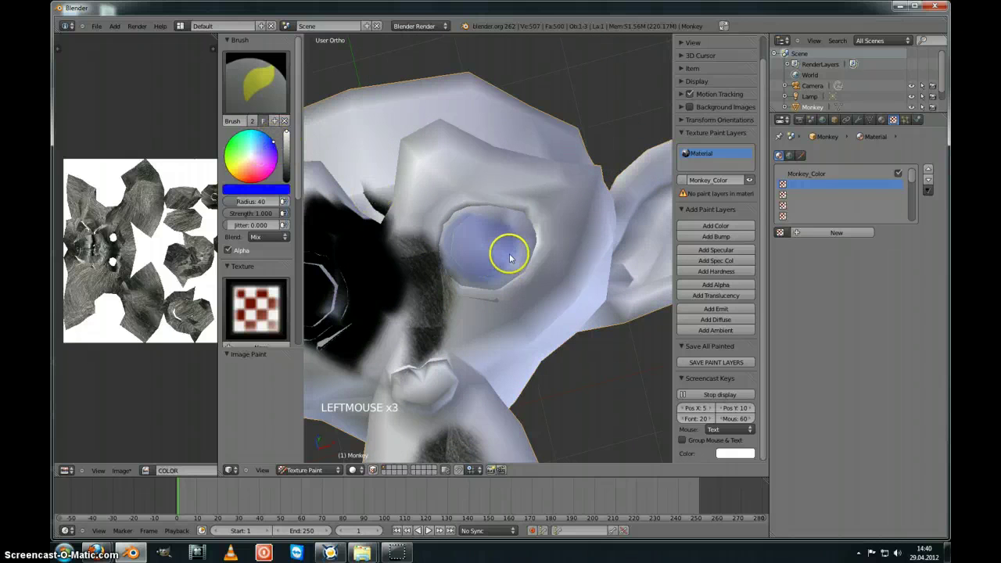
pyautogui.moveTo(509, 253)
pyautogui.mouseDown()
pyautogui.moveTo(464, 226)
pyautogui.moveTo(477, 262)
pyautogui.mouseUp()
pyautogui.moveTo(440, 264); pyautogui.dragTo(426, 273, button='middle')
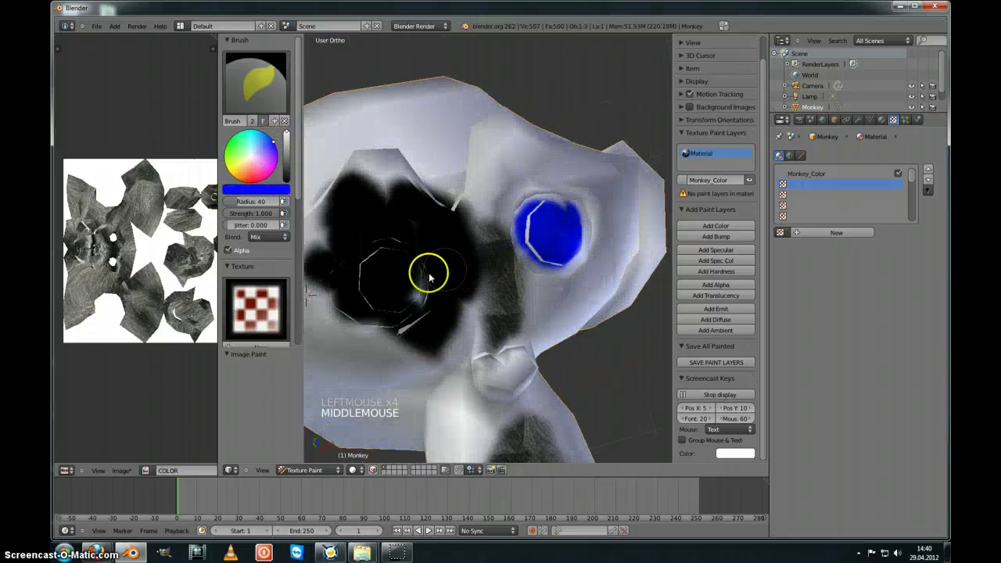
pyautogui.moveTo(406, 269)
pyautogui.mouseDown()
pyautogui.moveTo(375, 274)
pyautogui.moveTo(394, 305)
pyautogui.mouseUp()
# Paint the monkey's nose red and its mouth at the lower end of the muzzle light yellow
pyautogui.click(252, 181)
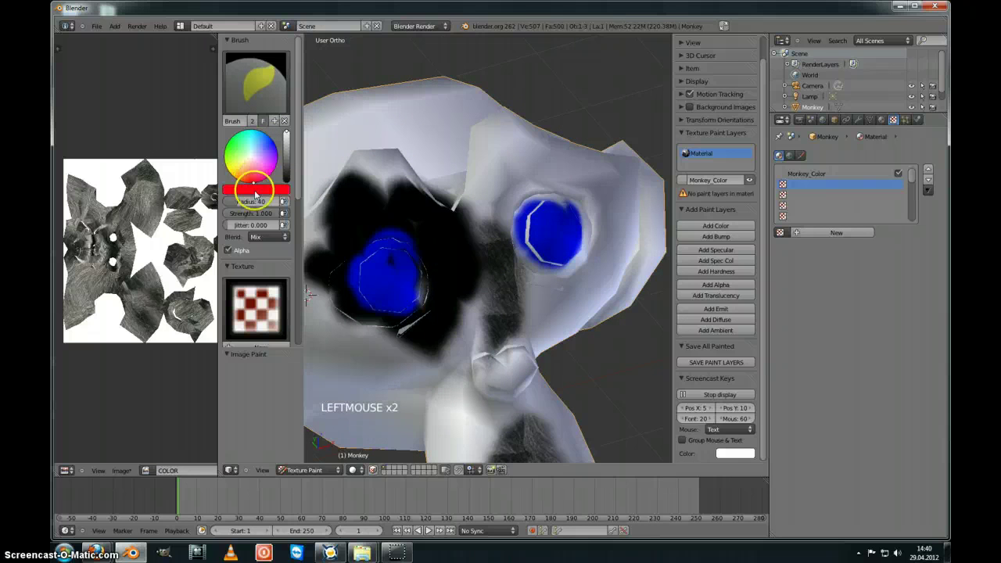
pyautogui.moveTo(438, 297)
pyautogui.keyDown('shift'); pyautogui.mouseDown(button='middle')
pyautogui.moveTo(425, 237)
pyautogui.moveTo(486, 268)
pyautogui.mouseUp(button='middle'); pyautogui.keyUp('shift')
pyautogui.moveTo(487, 268)
pyautogui.mouseDown()
pyautogui.moveTo(487, 250)
pyautogui.moveTo(480, 255)
pyautogui.moveTo(500, 248)
pyautogui.mouseUp()
pyautogui.click(254, 163)
pyautogui.moveTo(356, 230)
pyautogui.keyDown('shift'); pyautogui.mouseDown(button='middle')
pyautogui.moveTo(431, 242)
pyautogui.moveTo(462, 340)
pyautogui.mouseUp(button='middle'); pyautogui.keyUp('shift')
pyautogui.moveTo(438, 344)
pyautogui.mouseDown()
pyautogui.moveTo(396, 337)
pyautogui.moveTo(426, 323)
pyautogui.mouseUp()
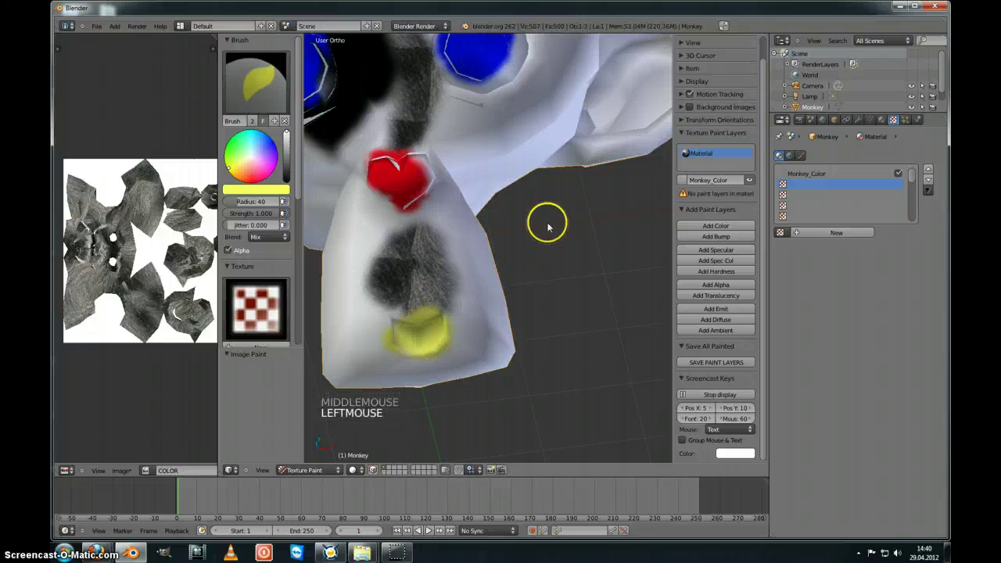
# Set the brush colour to light blue and paint the inside of both ears
pyautogui.keyDown('shift'); pyautogui.moveTo(548, 223); pyautogui.dragTo(361, 359, button='middle'); pyautogui.keyUp('shift')
pyautogui.click(268, 142)
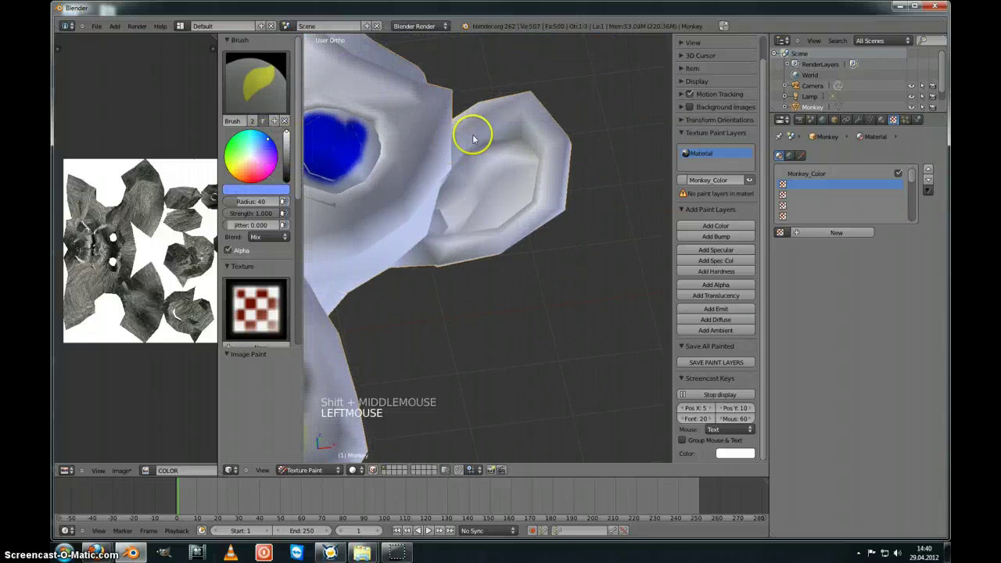
pyautogui.moveTo(473, 139); pyautogui.dragTo(529, 196)
pyautogui.scroll(-6, 511, 245)
pyautogui.keyDown('shift'); pyautogui.moveTo(476, 232); pyautogui.dragTo(576, 246, button='middle'); pyautogui.keyUp('shift')
pyautogui.moveTo(398, 232)
pyautogui.mouseDown()
pyautogui.moveTo(365, 245)
pyautogui.moveTo(430, 270)
pyautogui.mouseUp()
# Set the brush colour to dark green and paint a stripe along the back of each brow ridge
pyautogui.moveTo(430, 270)
pyautogui.mouseDown(button='middle')
pyautogui.moveTo(493, 272)
pyautogui.moveTo(527, 305)
pyautogui.moveTo(527, 339)
pyautogui.mouseUp(button='middle')
pyautogui.moveTo(258, 162); pyautogui.dragTo(234, 140)
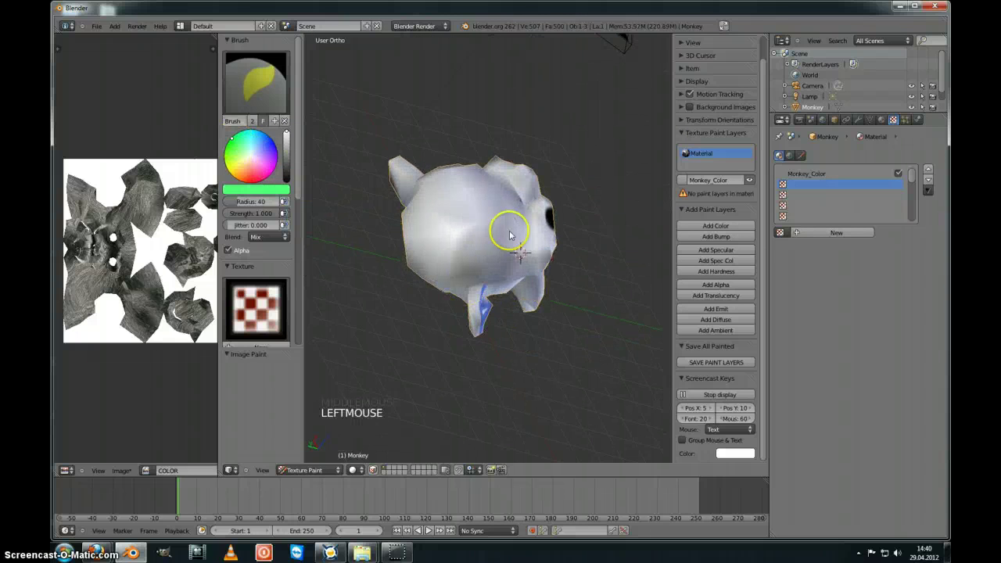
pyautogui.moveTo(510, 236); pyautogui.dragTo(524, 313, button='middle')
pyautogui.scroll(3, 543, 291)
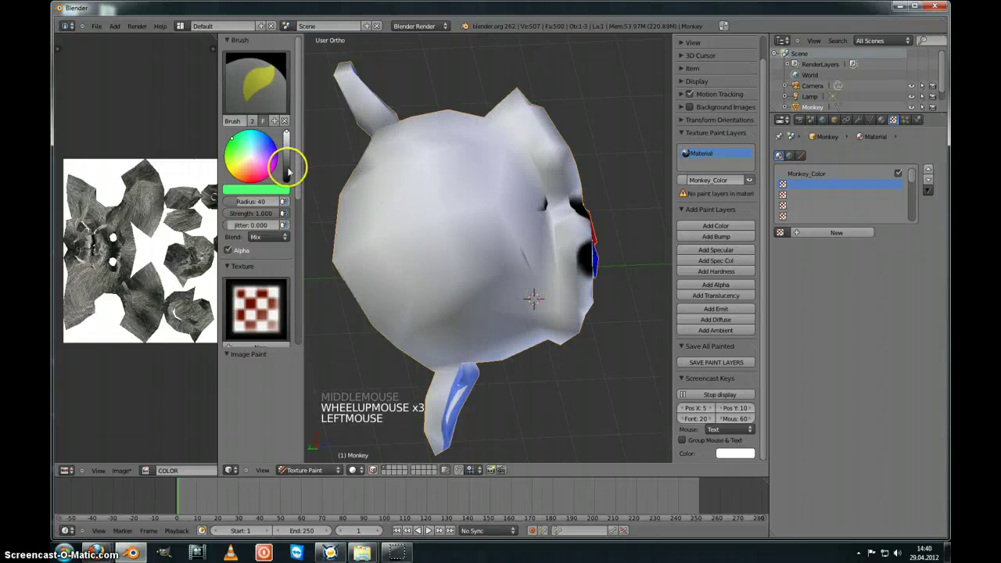
pyautogui.moveTo(289, 172); pyautogui.dragTo(289, 179)
pyautogui.scroll(1, 585, 250)
pyautogui.moveTo(563, 220); pyautogui.dragTo(559, 338)
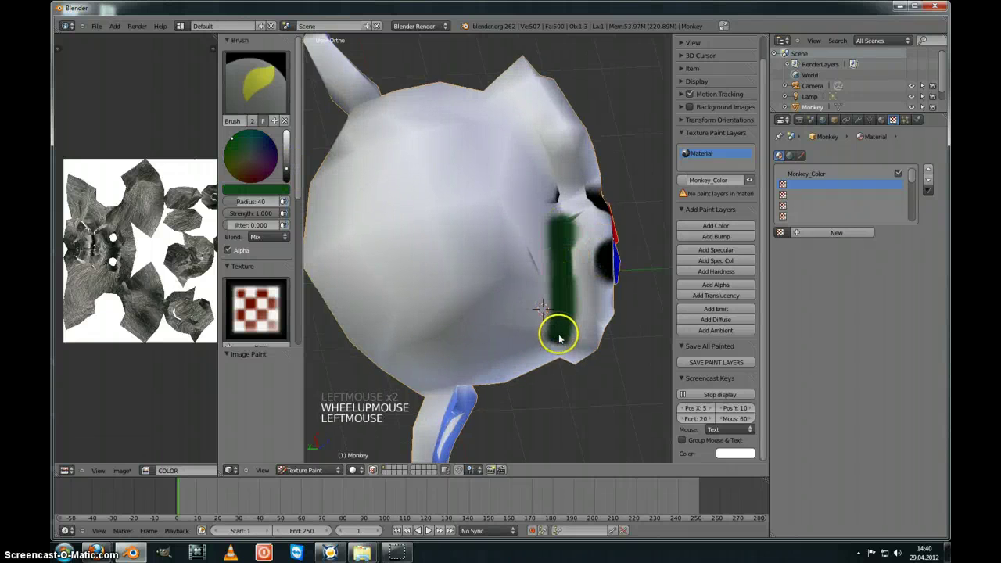
pyautogui.moveTo(536, 209); pyautogui.dragTo(551, 263, button='middle')
pyautogui.moveTo(577, 197); pyautogui.dragTo(552, 103)
# Paint the backs of both ears and the underside of the muzzle dark green
pyautogui.scroll(-4, 604, 203)
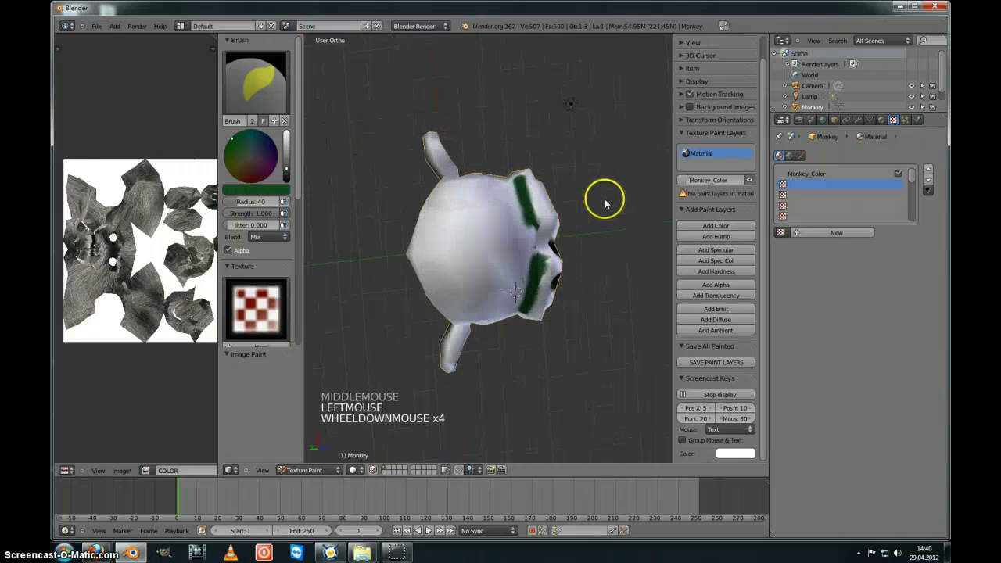
pyautogui.moveTo(604, 204)
pyautogui.mouseDown(button='middle')
pyautogui.moveTo(554, 196)
pyautogui.moveTo(531, 152)
pyautogui.mouseUp(button='middle')
pyautogui.moveTo(531, 153)
pyautogui.mouseDown()
pyautogui.moveTo(521, 143)
pyautogui.moveTo(548, 164)
pyautogui.mouseUp()
pyautogui.click(475, 336)
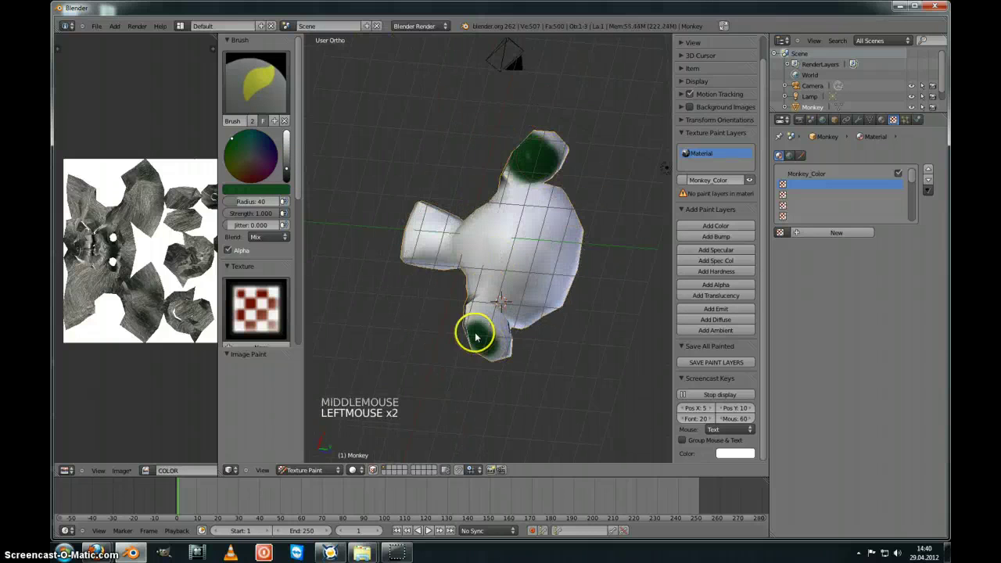
pyautogui.moveTo(440, 232); pyautogui.dragTo(455, 237)
pyautogui.click(456, 237)
# Bring the painted face back into view and save all painted layers
pyautogui.moveTo(455, 237)
pyautogui.mouseDown(button='middle')
pyautogui.moveTo(457, 206)
pyautogui.moveTo(438, 219)
pyautogui.mouseUp(button='middle')
pyautogui.scroll(-1, 209, 251)
pyautogui.moveTo(477, 258); pyautogui.dragTo(509, 269, button='middle')
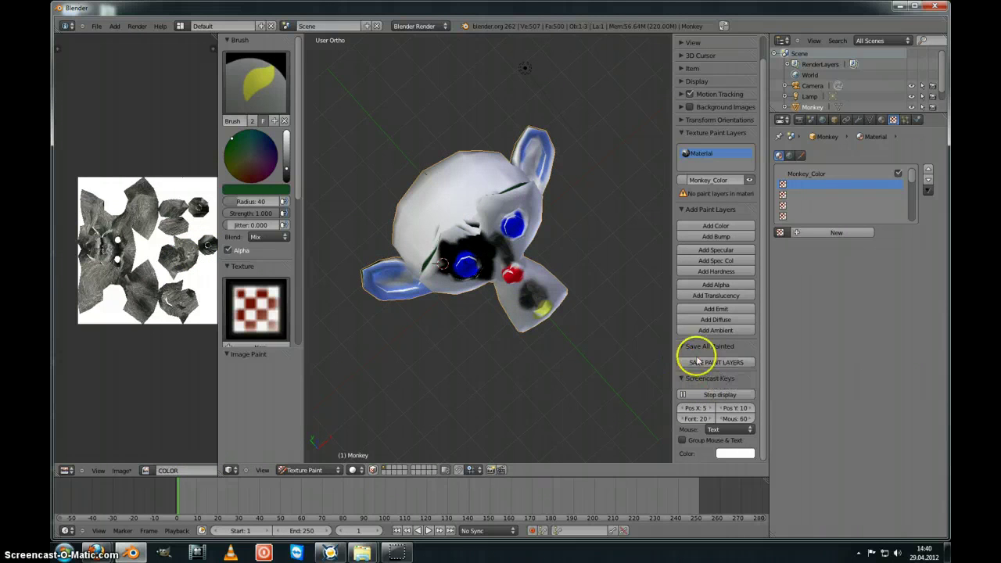
pyautogui.click(704, 364)
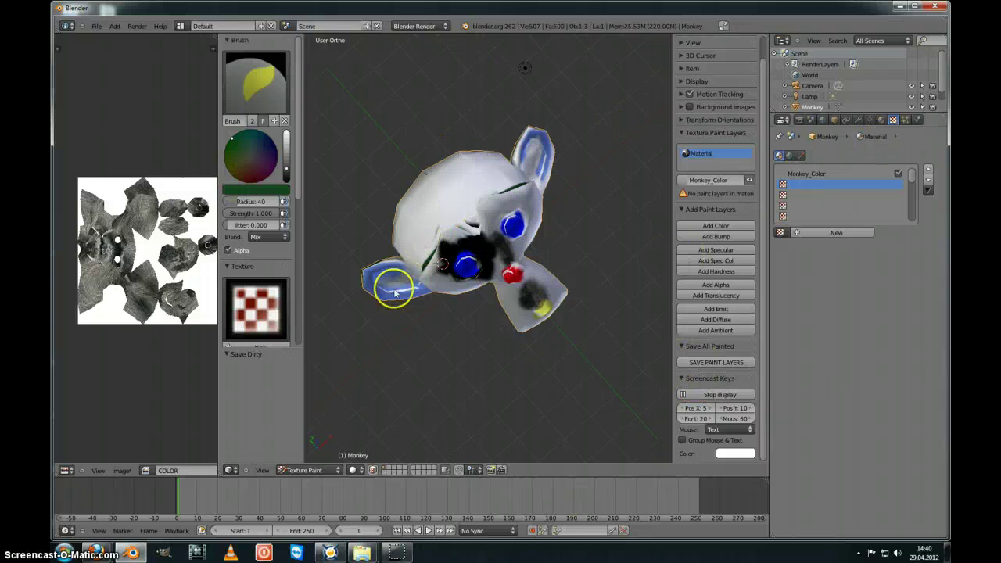
# Display the ALPHA image in the image editor and look through the available image saving commands
pyautogui.click(146, 473)
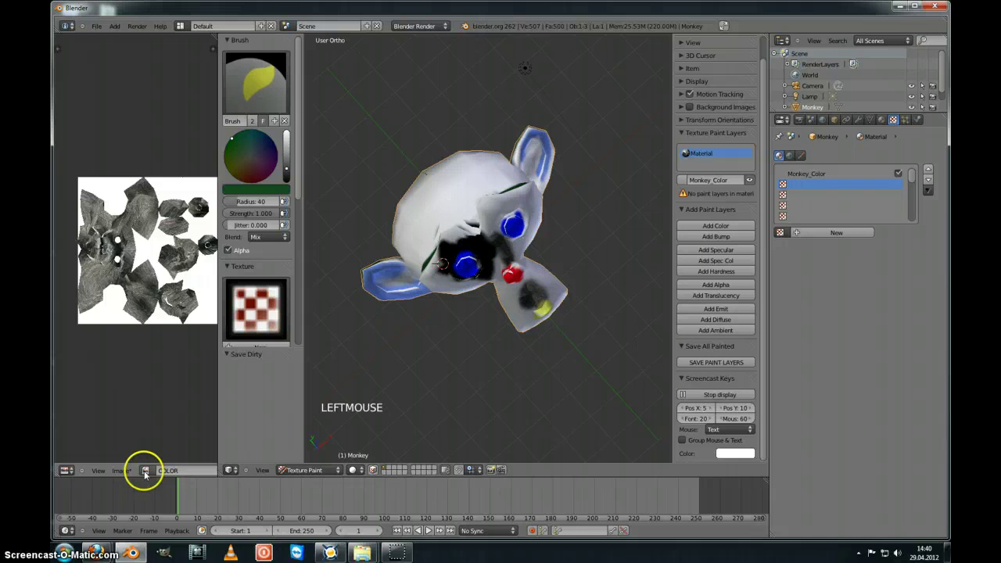
pyautogui.click(146, 472)
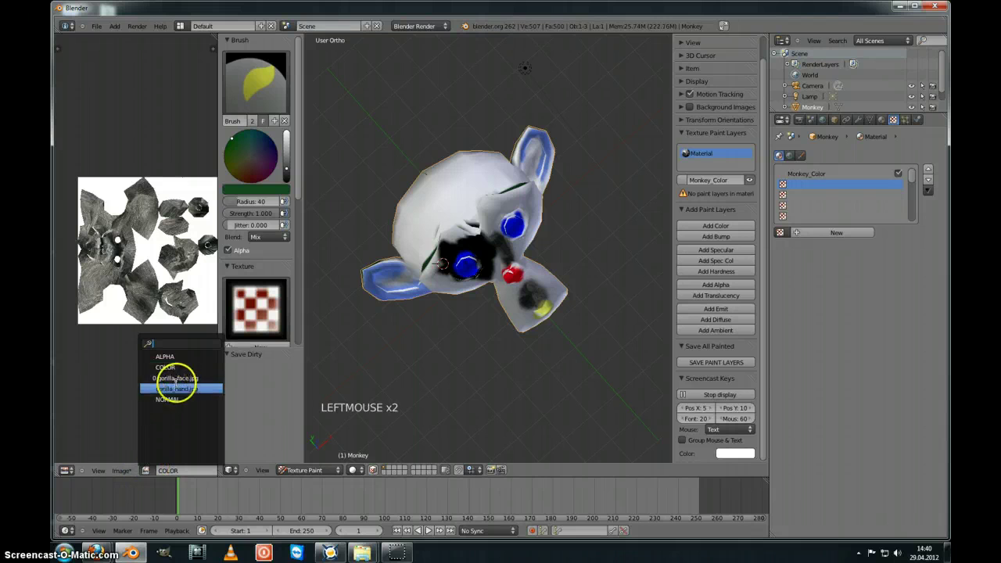
pyautogui.click(165, 357)
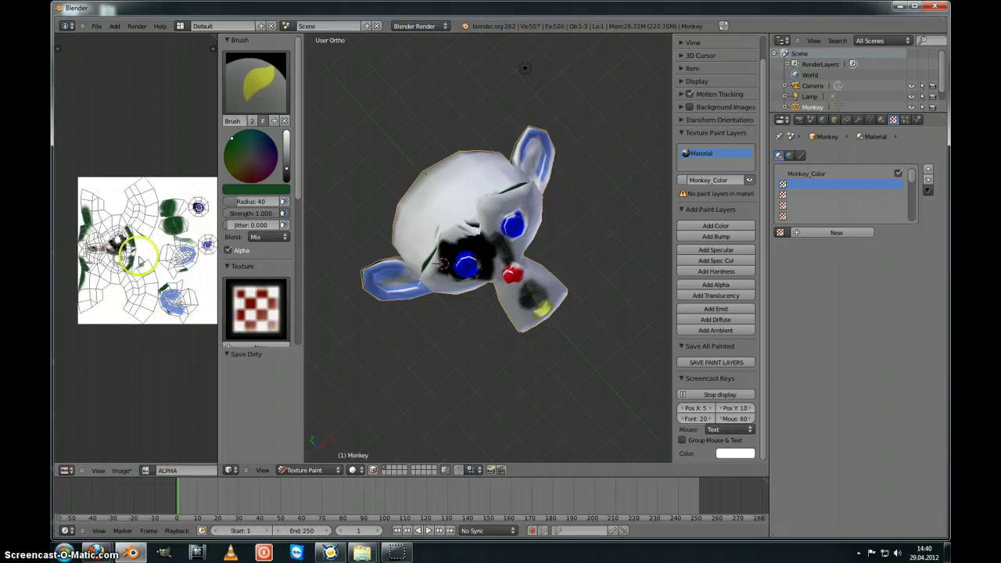
pyautogui.scroll(1, 139, 250)
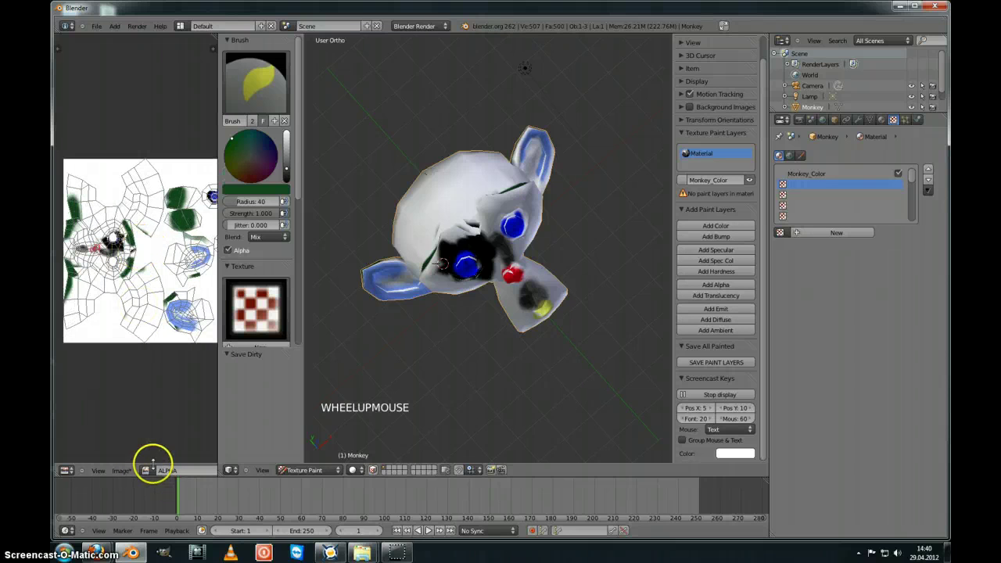
pyautogui.click(122, 466)
pyautogui.click(123, 472)
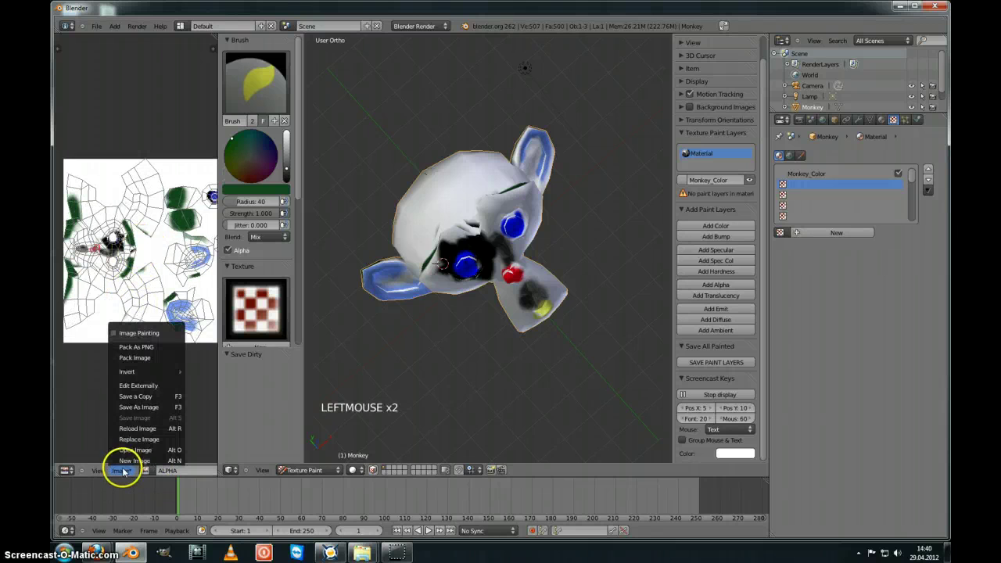
pyautogui.click(83, 404)
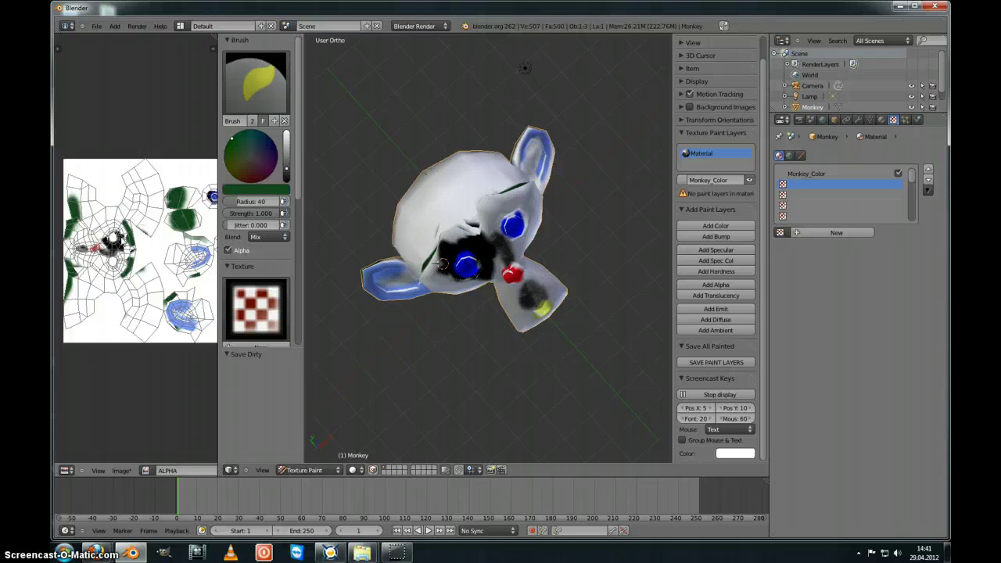
# Unlink the ALPHA image from the image editor, put the monkey in Edit Mode and select its whole mesh
pyautogui.moveTo(161, 470); pyautogui.dragTo(190, 470, button='middle')
pyautogui.click(190, 472)
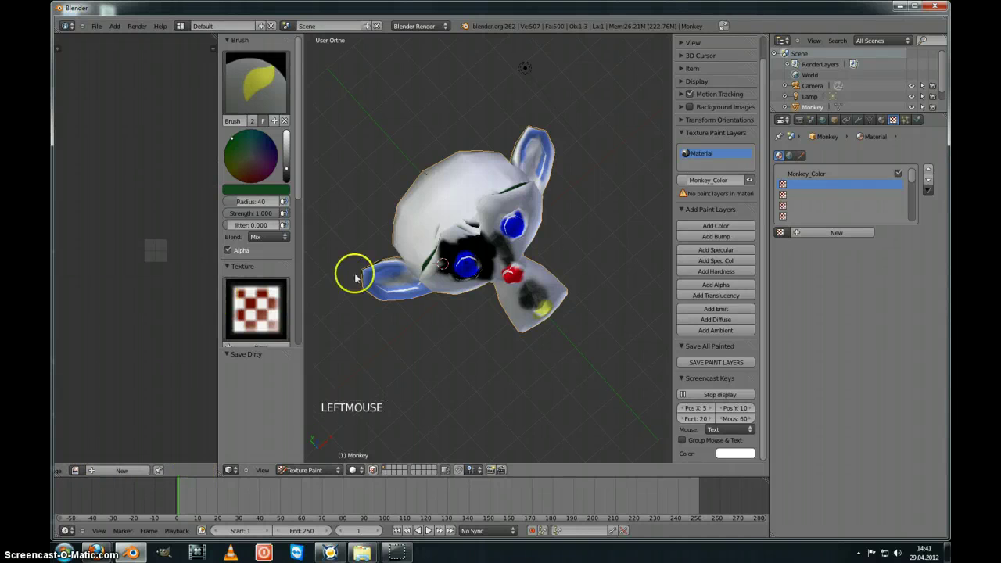
pyautogui.press('Tab')
pyautogui.press('a')
pyautogui.press('a')
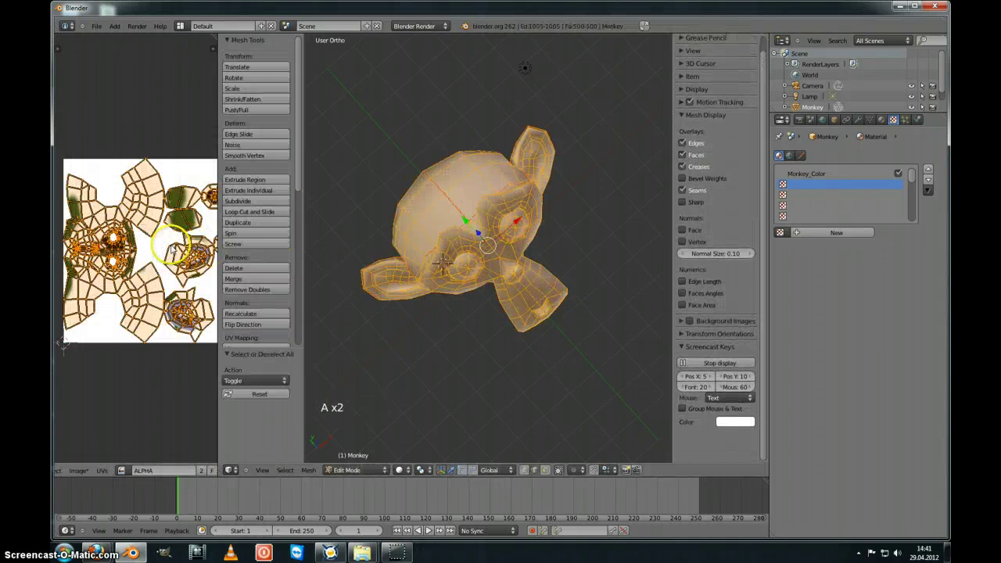